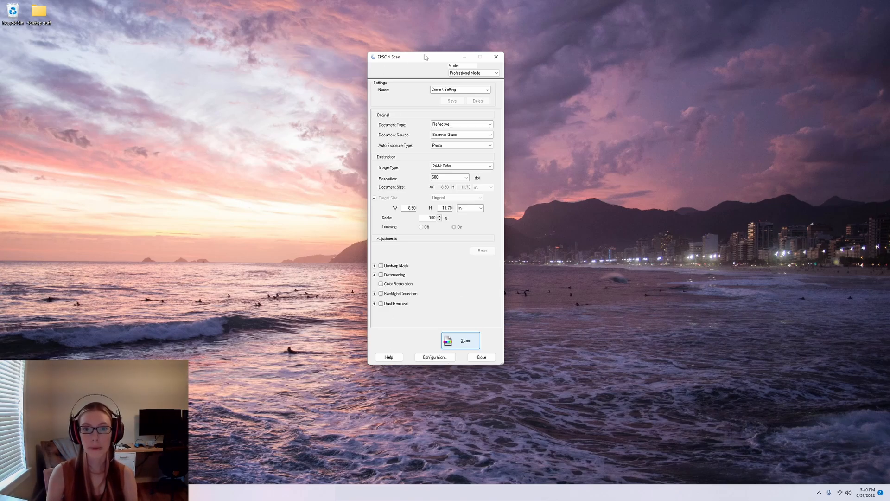
- Set the scan resolution to 600 dpi with 24-bit Color and scan the artwork from the scanner glass
{"action": "left_click_drag", "start_coordinate": [425, 56], "coordinate": [412, 80]}
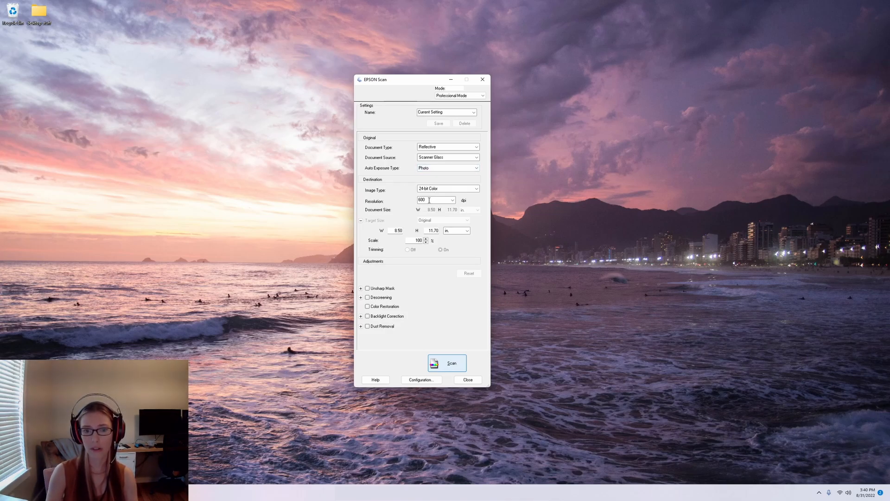
{"action": "left_click", "coordinate": [451, 200]}
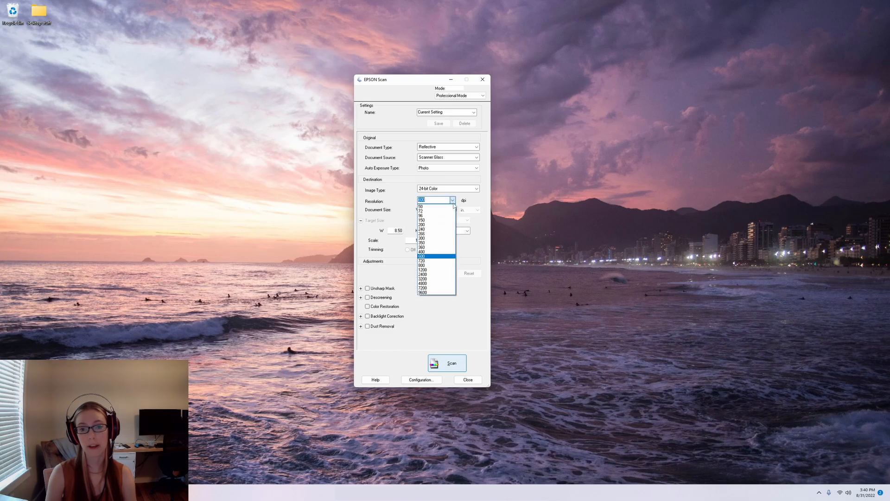
{"action": "left_click", "coordinate": [433, 238]}
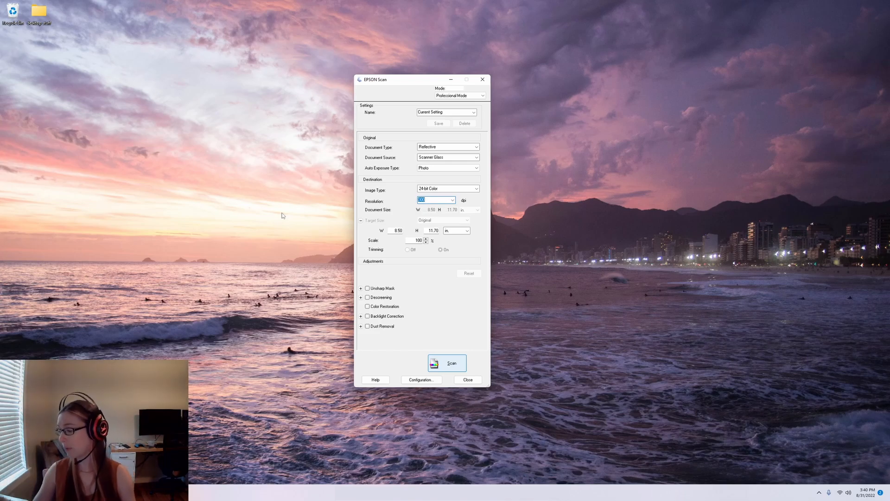
{"action": "left_click", "coordinate": [453, 201]}
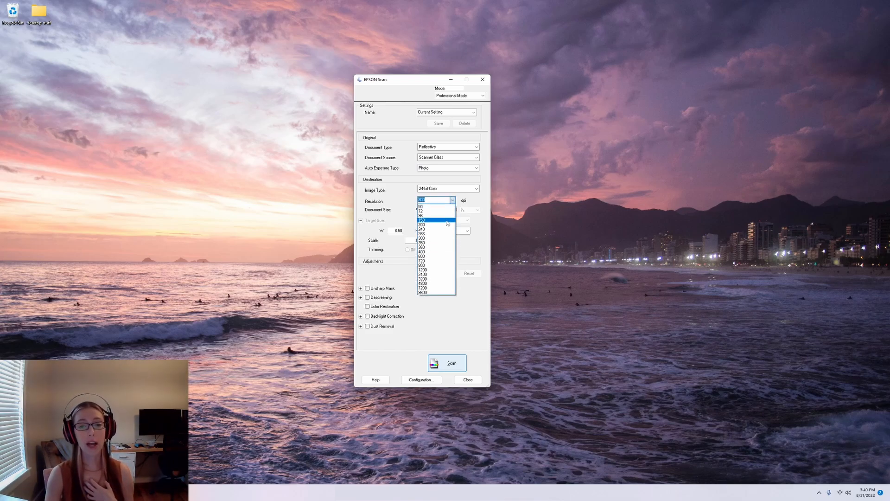
{"action": "left_click", "coordinate": [439, 256]}
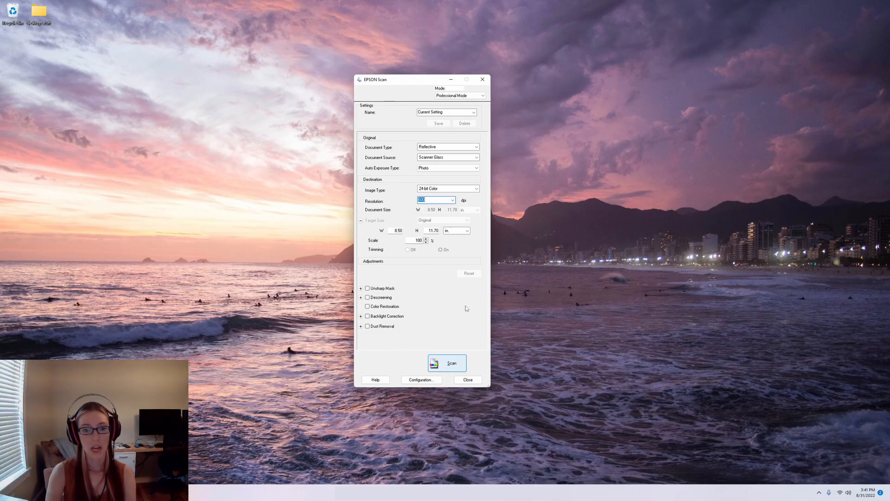
{"action": "left_click", "coordinate": [446, 364]}
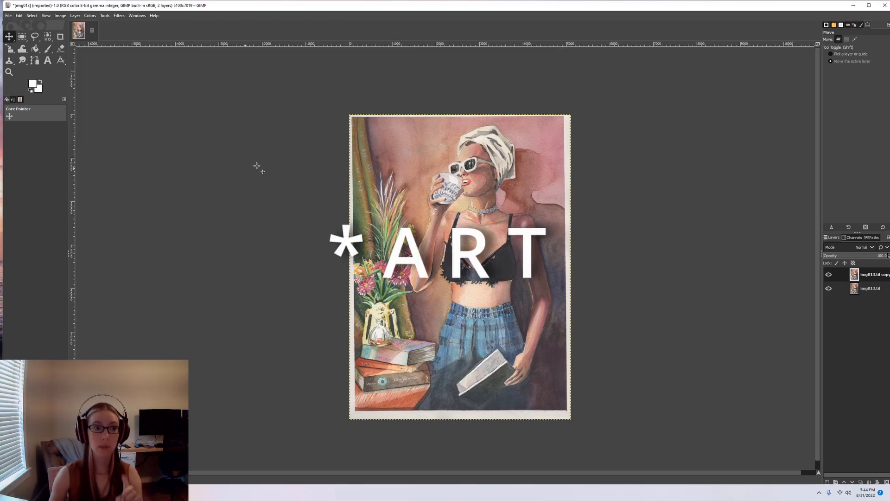
- Check the scanned painting's canvas size in pixels without resizing it
{"action": "left_click", "coordinate": [60, 15]}
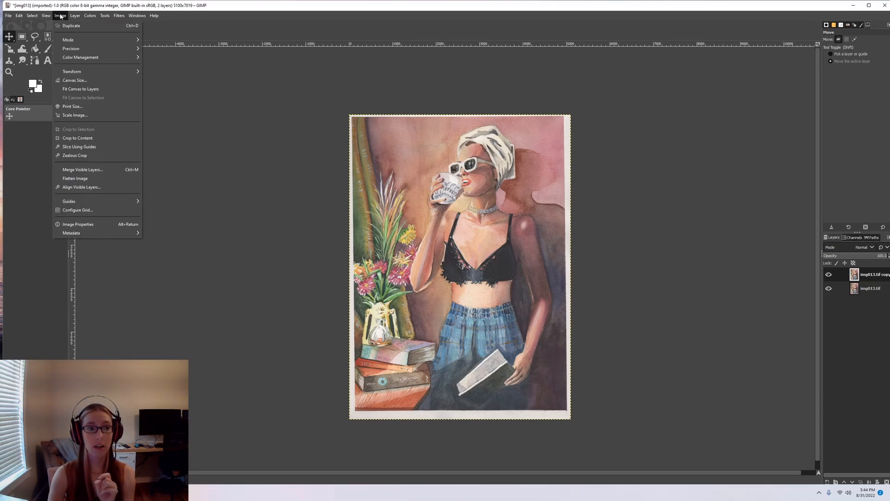
{"action": "left_click", "coordinate": [89, 81]}
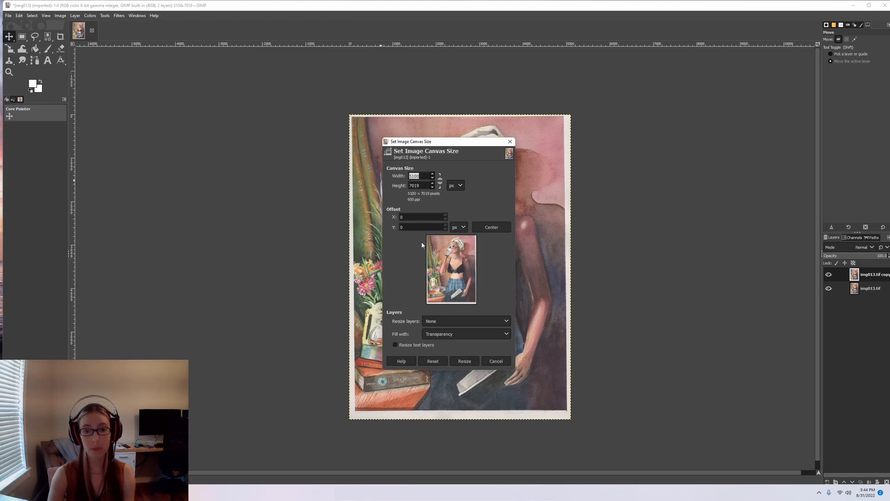
{"action": "left_click", "coordinate": [505, 361]}
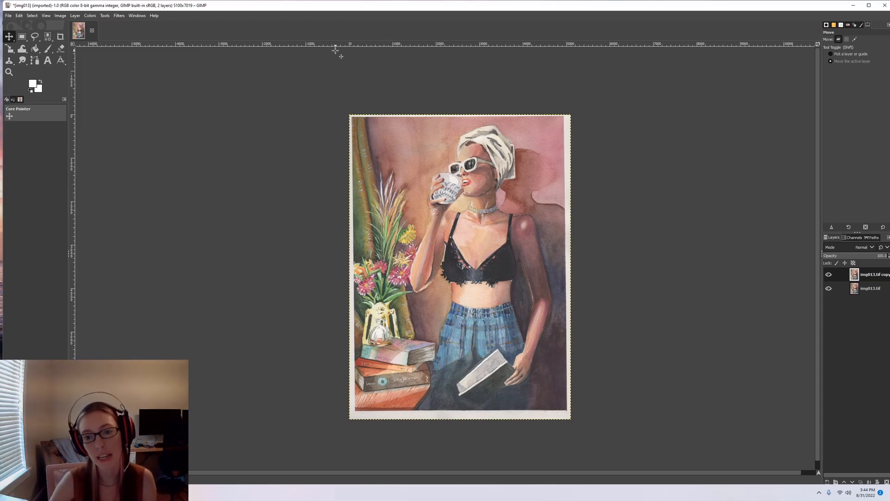
- Activate the Clone tool for retouching the scanned painting
{"action": "left_click", "coordinate": [11, 61]}
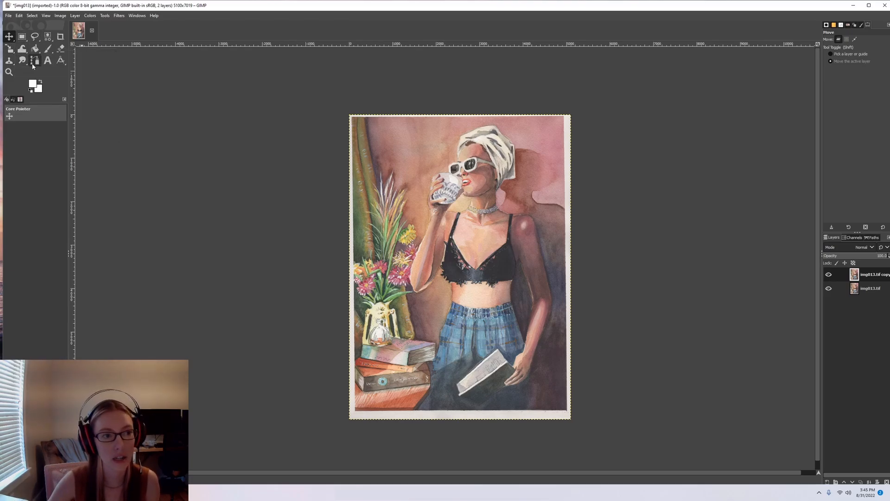
{"action": "left_click", "coordinate": [105, 15]}
{"action": "mouse_move", "coordinate": [120, 28]}
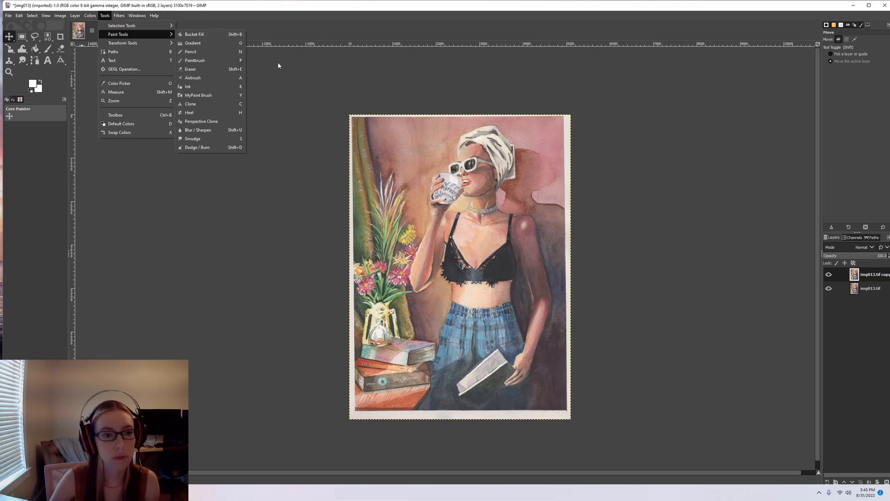
{"action": "left_click", "coordinate": [25, 161]}
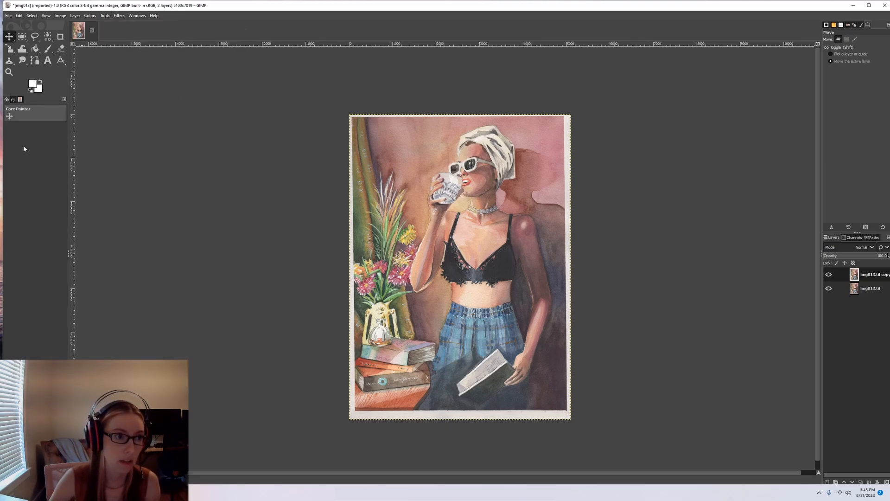
{"action": "left_click", "coordinate": [9, 61]}
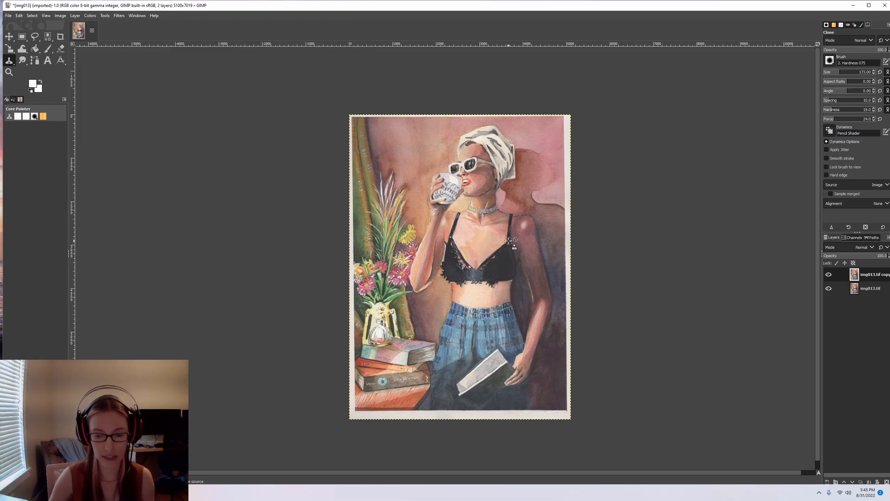
- Examine the painting's pink background and the cream head wrap up close for specks and stray hairs
{"action": "scroll", "coordinate": [508, 240], "scroll_direction": "up", "scroll_amount": 2, "text": "ctrl"}
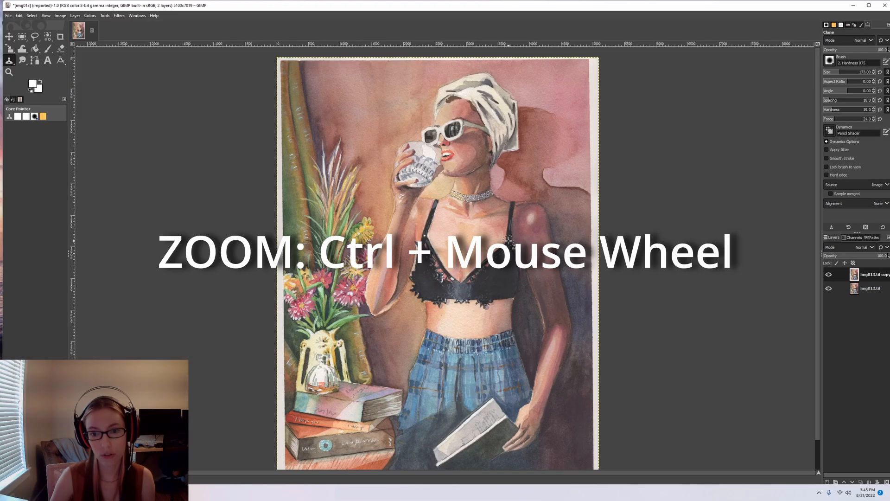
{"action": "scroll", "coordinate": [578, 145], "scroll_direction": "up", "scroll_amount": 4, "text": "ctrl"}
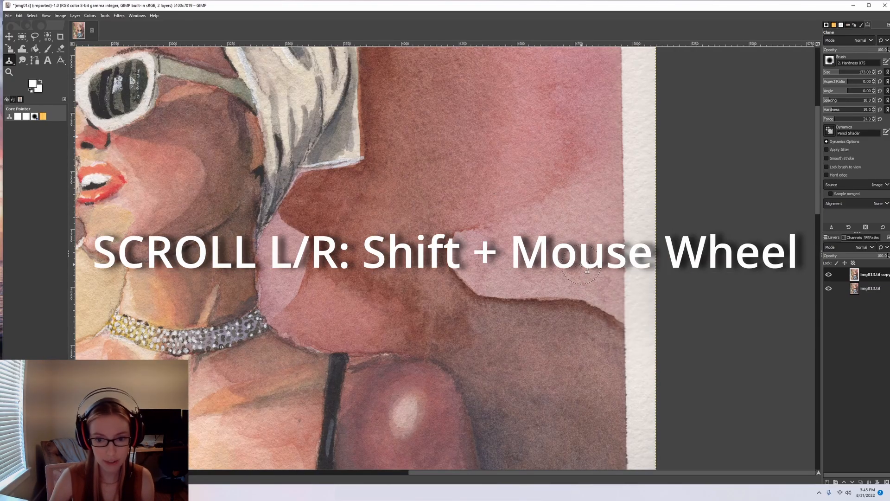
{"action": "scroll", "coordinate": [587, 271], "scroll_direction": "left", "scroll_amount": 5}
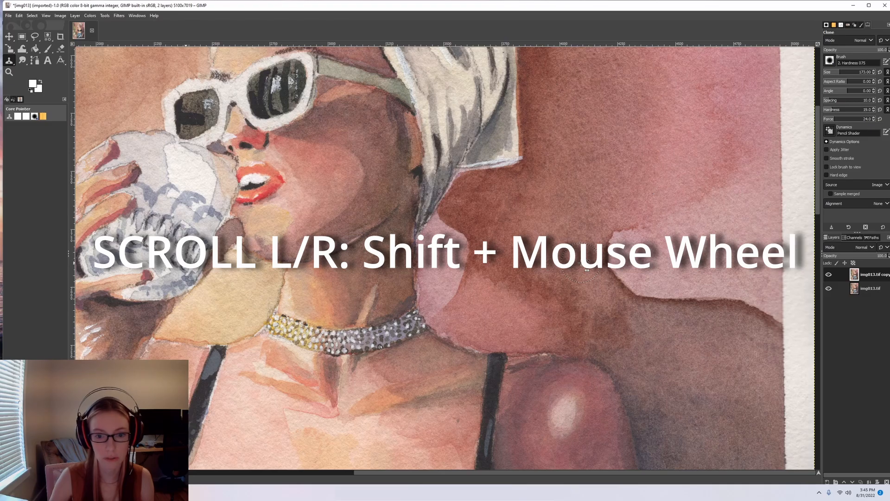
{"action": "scroll", "coordinate": [587, 270], "scroll_direction": "up", "scroll_amount": 3, "text": "ctrl"}
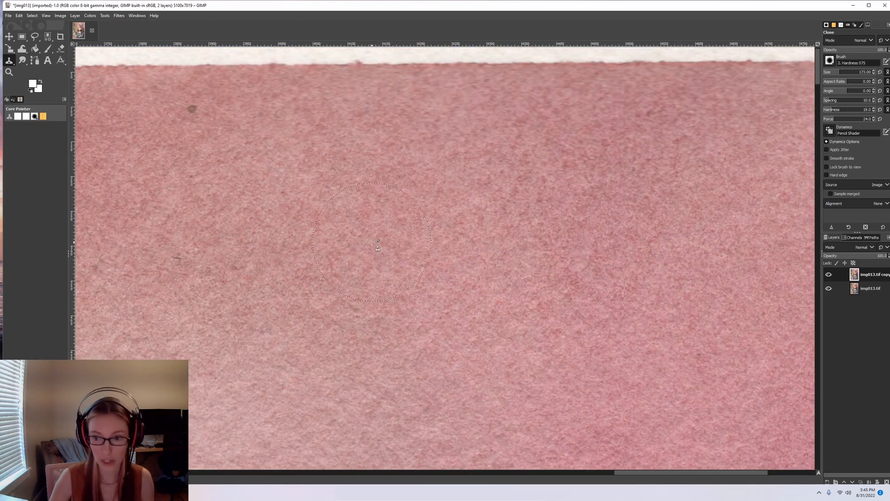
{"action": "scroll", "coordinate": [378, 260], "scroll_direction": "right", "scroll_amount": 3}
{"action": "scroll", "coordinate": [375, 250], "scroll_direction": "down", "scroll_amount": 3}
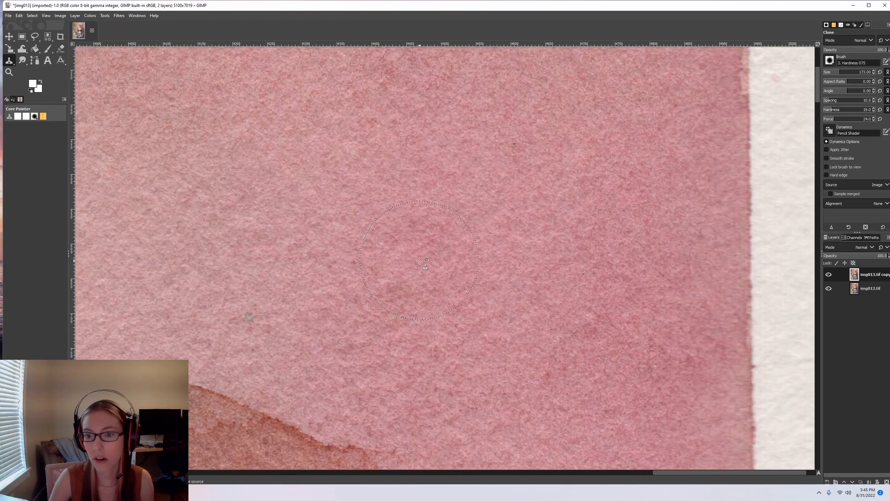
{"action": "scroll", "coordinate": [419, 261], "scroll_direction": "down", "scroll_amount": 5}
{"action": "scroll", "coordinate": [419, 261], "scroll_direction": "left", "scroll_amount": 5}
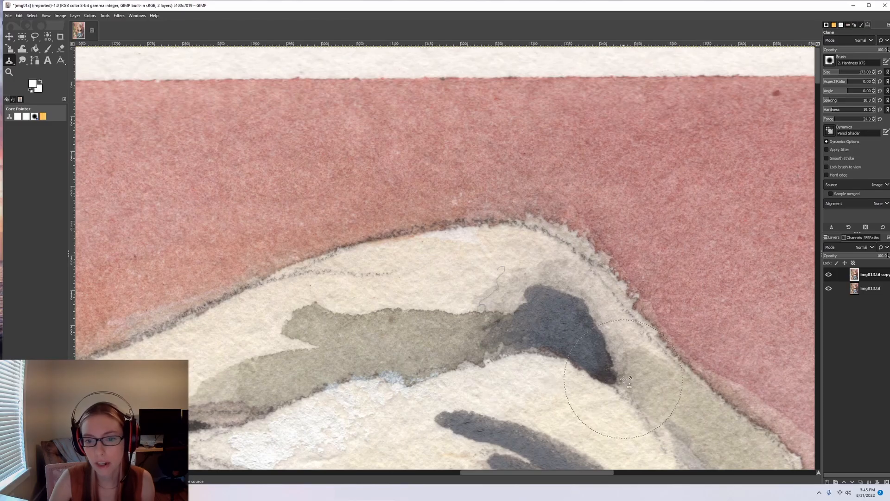
{"action": "scroll", "coordinate": [559, 345], "scroll_direction": "up", "scroll_amount": 2, "text": "ctrl"}
{"action": "scroll", "coordinate": [559, 344], "scroll_direction": "up", "scroll_amount": 1, "text": "ctrl"}
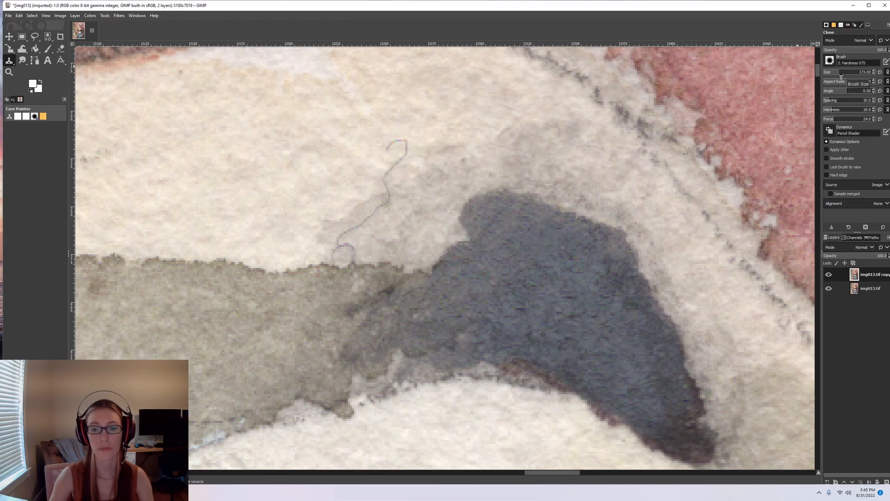
- Set the Clone brush to size 31, hardness 99 and force 97
{"action": "left_click", "coordinate": [829, 72]}
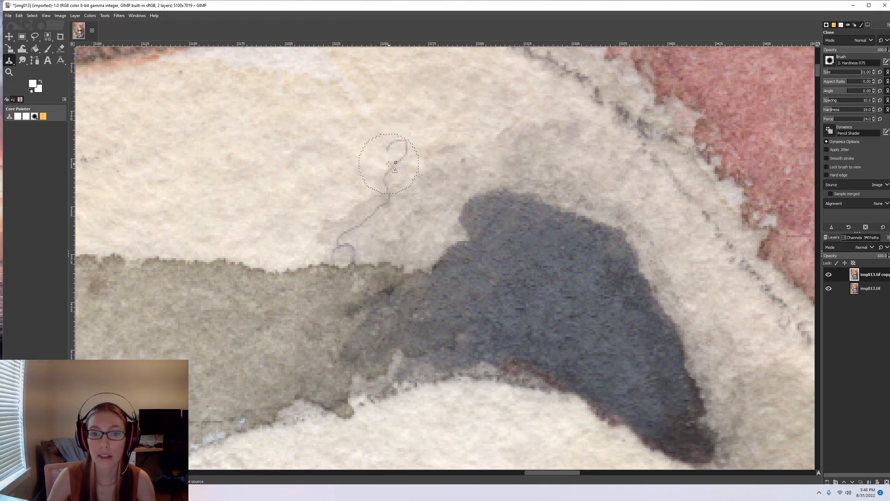
{"action": "scroll", "coordinate": [388, 148], "scroll_direction": "up", "scroll_amount": 3}
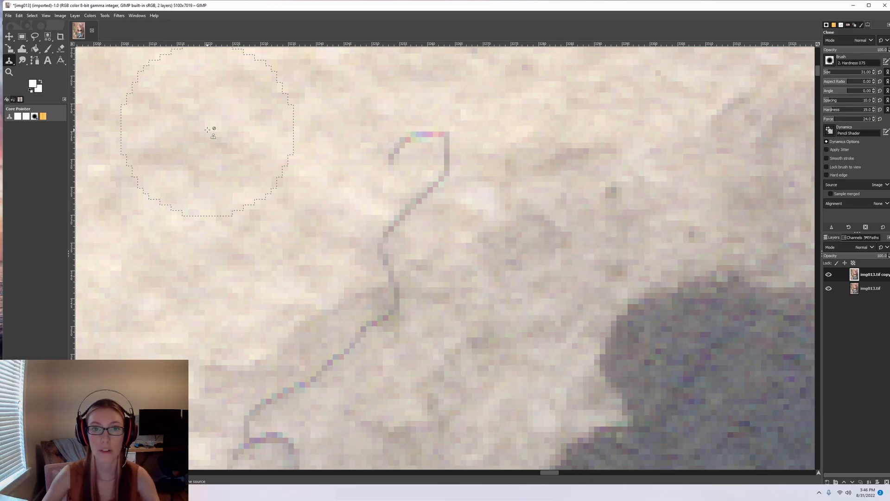
{"action": "scroll", "coordinate": [528, 260], "scroll_direction": "down", "scroll_amount": 4}
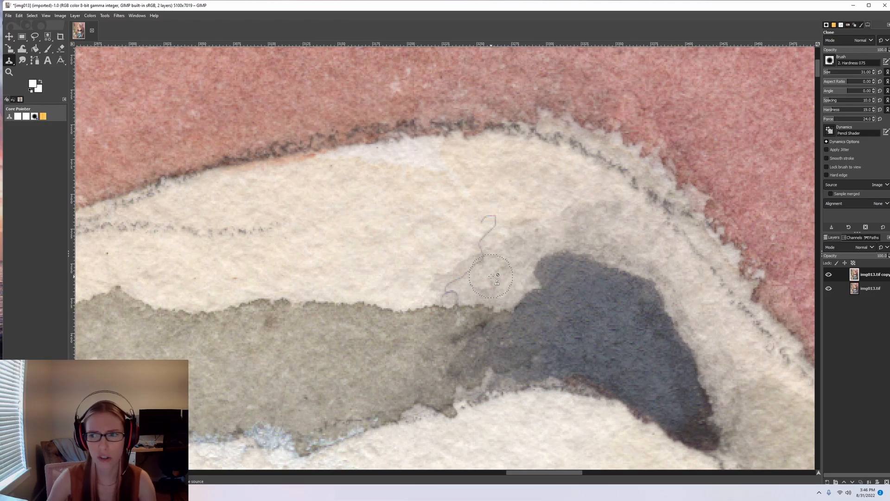
{"action": "left_click", "coordinate": [870, 110]}
{"action": "left_click", "coordinate": [871, 119]}
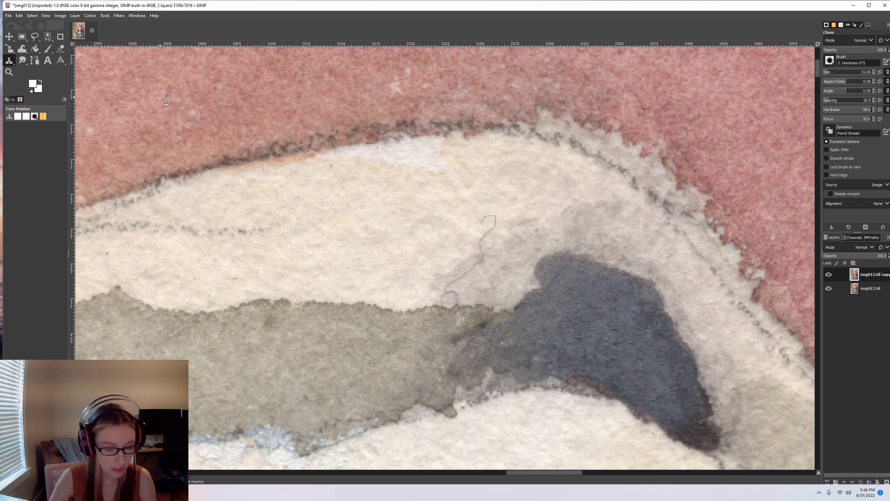
- Try cloning a sample of the pink background onto the cream head wrap with the hard brush, undoing each test stroke
{"action": "left_click", "coordinate": [160, 97], "text": "ctrl"}
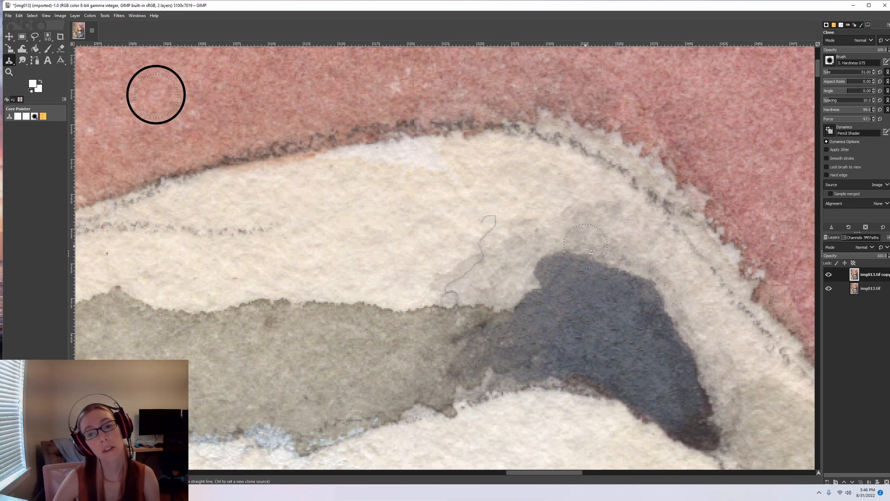
{"action": "left_click", "coordinate": [371, 220]}
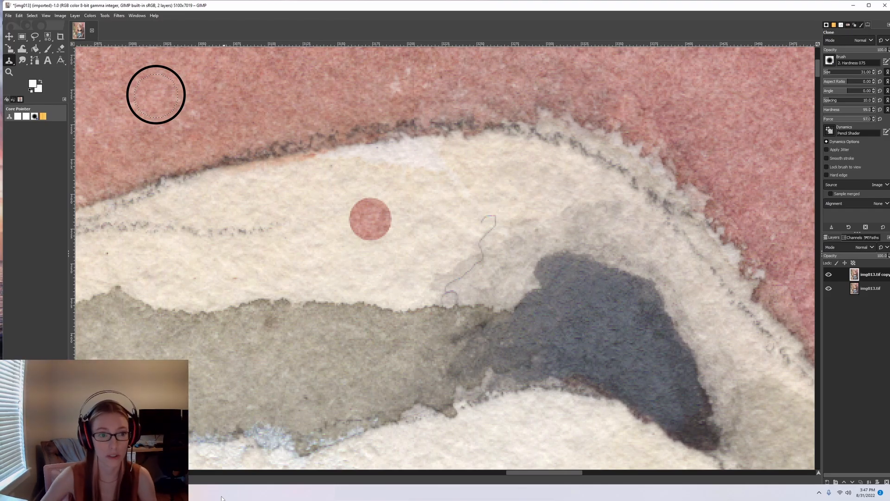
{"action": "key", "text": "ctrl+z"}
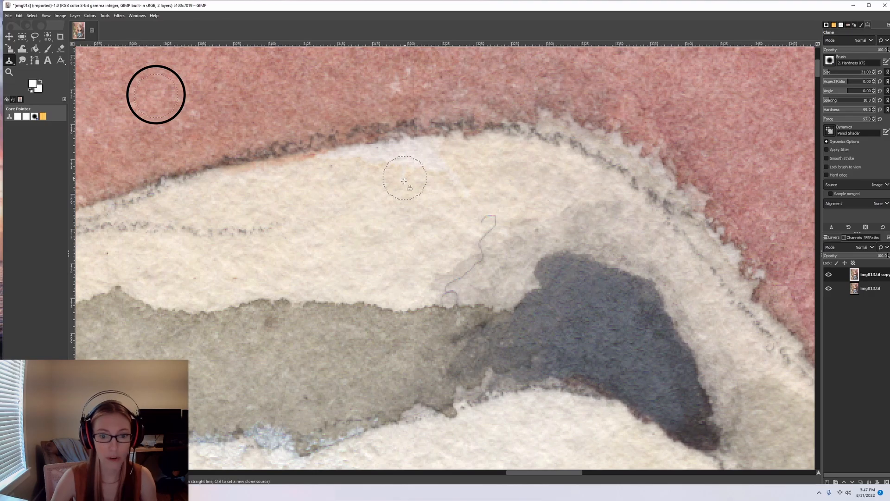
{"action": "mouse_move", "coordinate": [355, 222]}
{"action": "left_mouse_down"}
{"action": "mouse_move", "coordinate": [401, 192]}
{"action": "mouse_move", "coordinate": [418, 190]}
{"action": "mouse_move", "coordinate": [430, 210]}
{"action": "mouse_move", "coordinate": [410, 225]}
{"action": "mouse_move", "coordinate": [349, 235]}
{"action": "mouse_move", "coordinate": [368, 245]}
{"action": "mouse_move", "coordinate": [387, 219]}
{"action": "mouse_move", "coordinate": [363, 241]}
{"action": "mouse_move", "coordinate": [327, 238]}
{"action": "mouse_move", "coordinate": [320, 252]}
{"action": "mouse_move", "coordinate": [330, 255]}
{"action": "mouse_move", "coordinate": [378, 215]}
{"action": "mouse_move", "coordinate": [385, 231]}
{"action": "mouse_move", "coordinate": [326, 229]}
{"action": "left_mouse_up"}
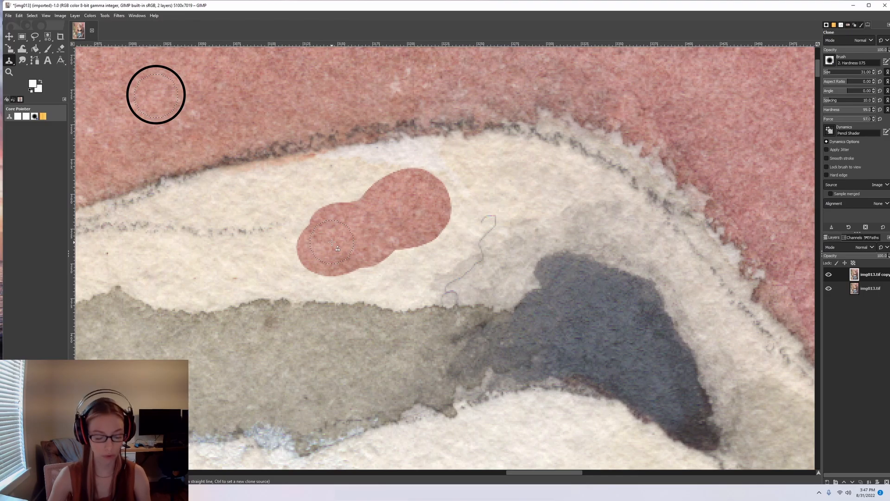
{"action": "key", "text": "ctrl+z"}
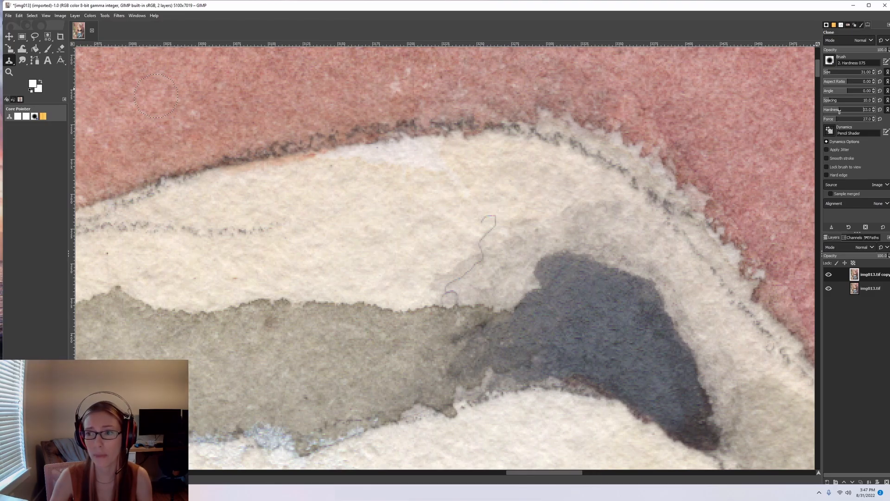
- Set the Clone brush to size 10, hardness 33 and force 27, and test it over the stray hair, undoing the dark grey stroke
{"action": "scroll", "coordinate": [507, 251], "scroll_direction": "up", "scroll_amount": 5}
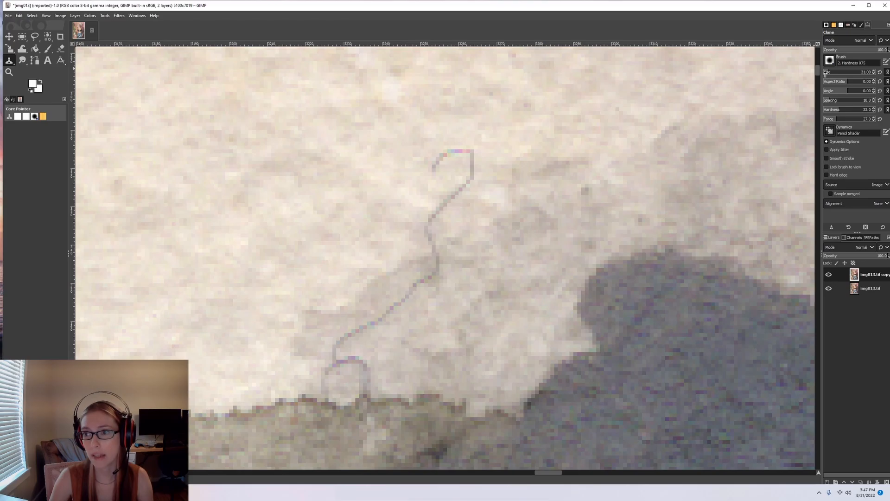
{"action": "scroll", "coordinate": [826, 73], "scroll_direction": "up", "scroll_amount": 3}
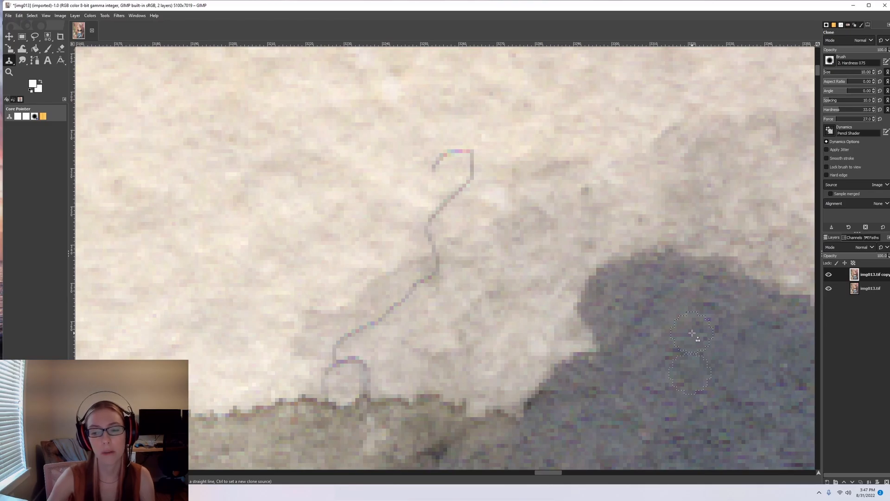
{"action": "mouse_move", "coordinate": [429, 200]}
{"action": "left_mouse_down"}
{"action": "mouse_move", "coordinate": [481, 137]}
{"action": "mouse_move", "coordinate": [464, 141]}
{"action": "mouse_move", "coordinate": [422, 178]}
{"action": "mouse_move", "coordinate": [445, 184]}
{"action": "left_mouse_up"}
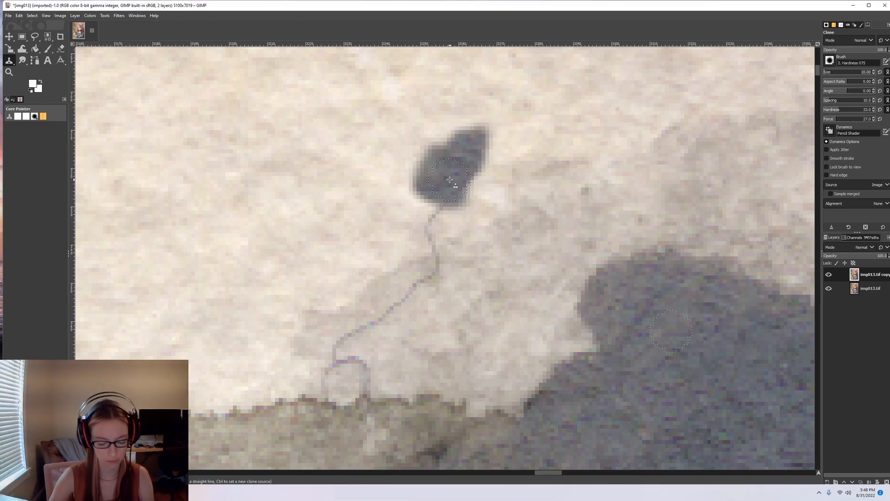
{"action": "key", "text": "ctrl+z"}
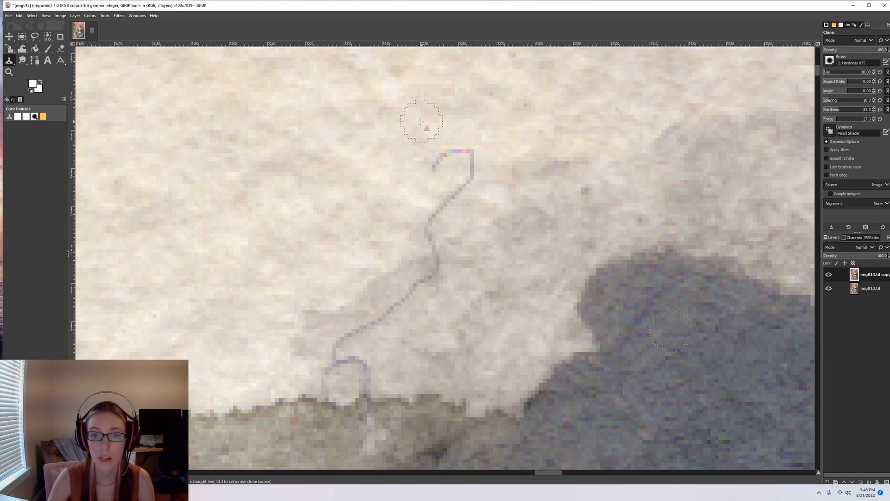
- Clone nearby cream paint over the hooked tip and upper stretch of the stray hair, resampling the source for the darker area
{"action": "left_click", "coordinate": [406, 140], "text": "ctrl"}
{"action": "left_click_drag", "start_coordinate": [441, 154], "coordinate": [459, 152]}
{"action": "left_click", "coordinate": [468, 154]}
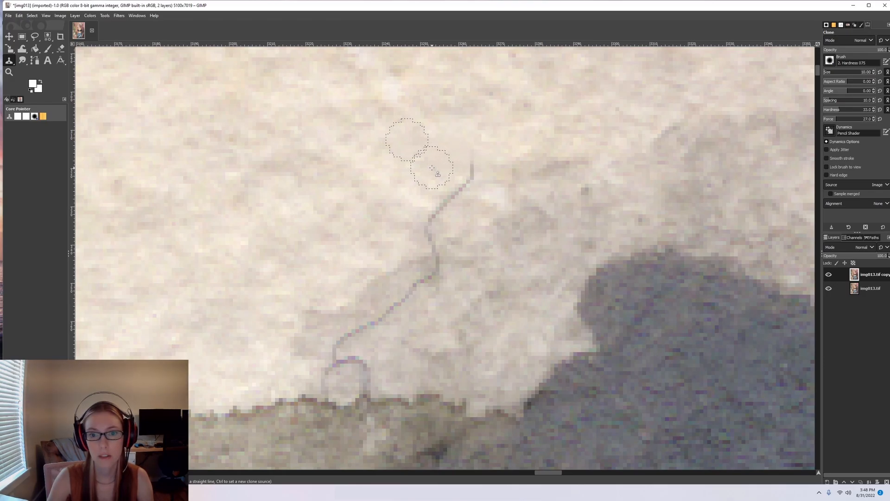
{"action": "left_click", "coordinate": [502, 193], "text": "ctrl"}
{"action": "mouse_move", "coordinate": [471, 154]}
{"action": "left_mouse_down"}
{"action": "mouse_move", "coordinate": [466, 179]}
{"action": "mouse_move", "coordinate": [437, 210]}
{"action": "left_mouse_up"}
- Clone matching cream and beige texture over the middle and lower stretch of the stray hair down to the olive edge
{"action": "left_click", "coordinate": [391, 212], "text": "ctrl"}
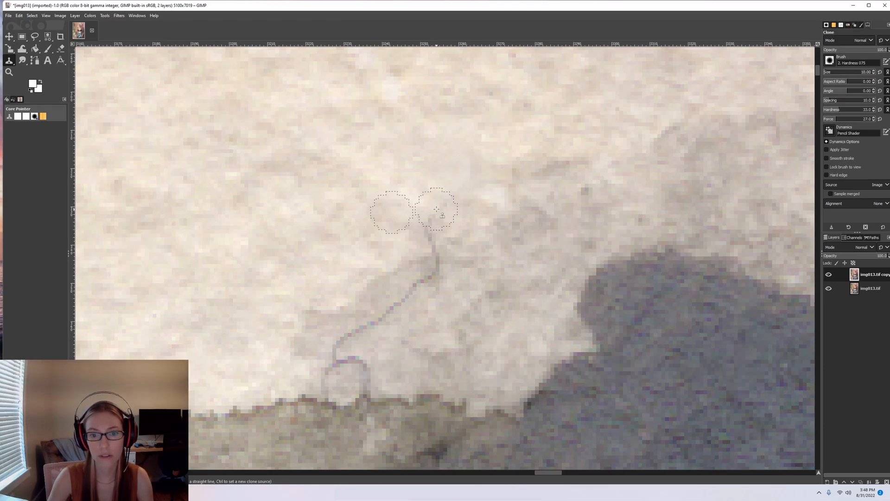
{"action": "left_click", "coordinate": [430, 225]}
{"action": "left_click", "coordinate": [448, 261]}
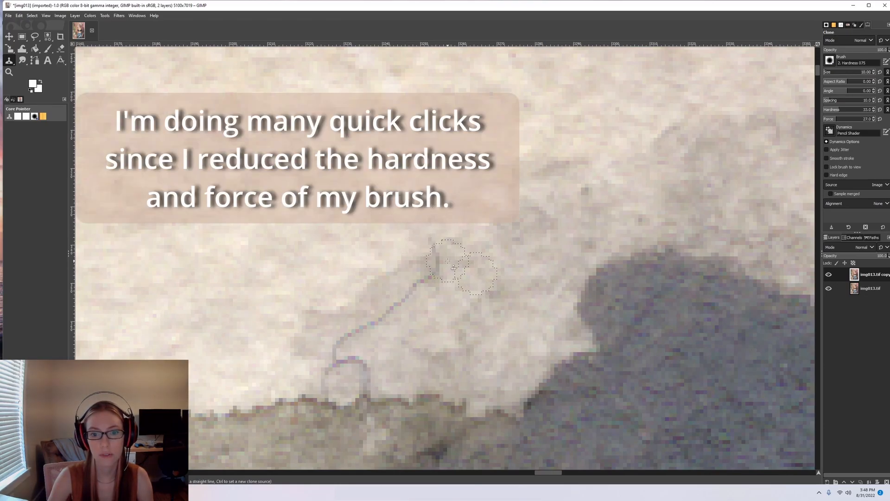
{"action": "left_click", "coordinate": [427, 277]}
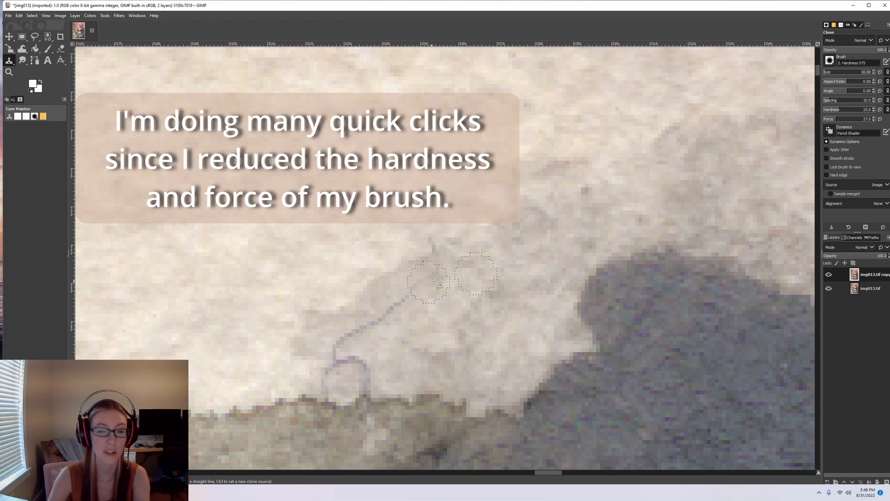
{"action": "left_click", "coordinate": [417, 309]}
{"action": "left_click_drag", "start_coordinate": [417, 309], "coordinate": [354, 329]}
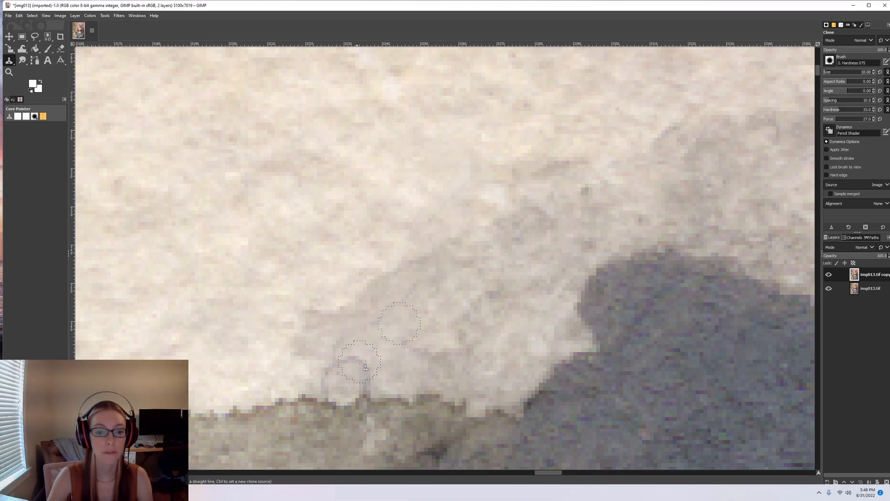
{"action": "left_click", "coordinate": [373, 335], "text": "ctrl"}
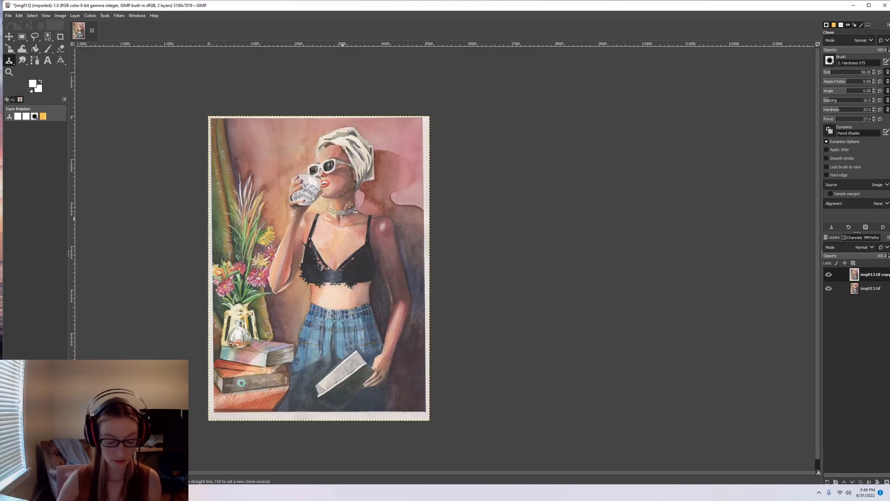
- Reduce the image to the single img013.tif layer and check the layer's option for adding an alpha channel
{"action": "left_click_drag", "start_coordinate": [462, 473], "coordinate": [391, 473]}
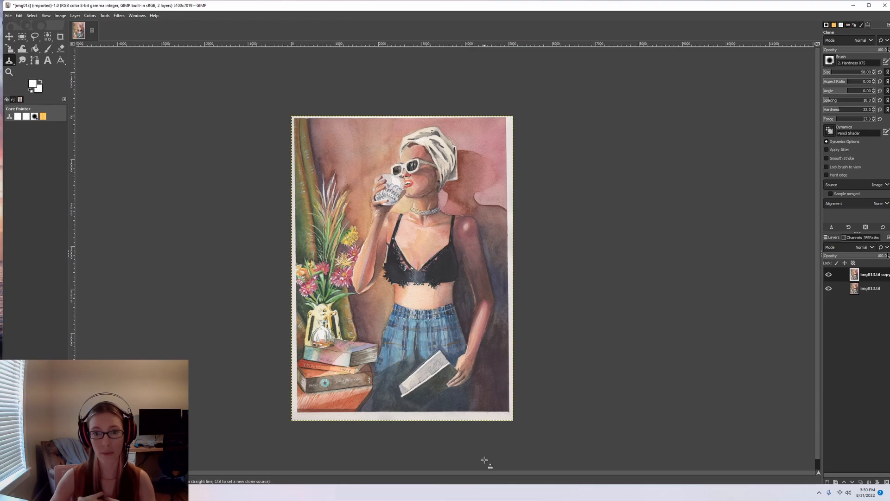
{"action": "key", "text": "ctrl+z"}
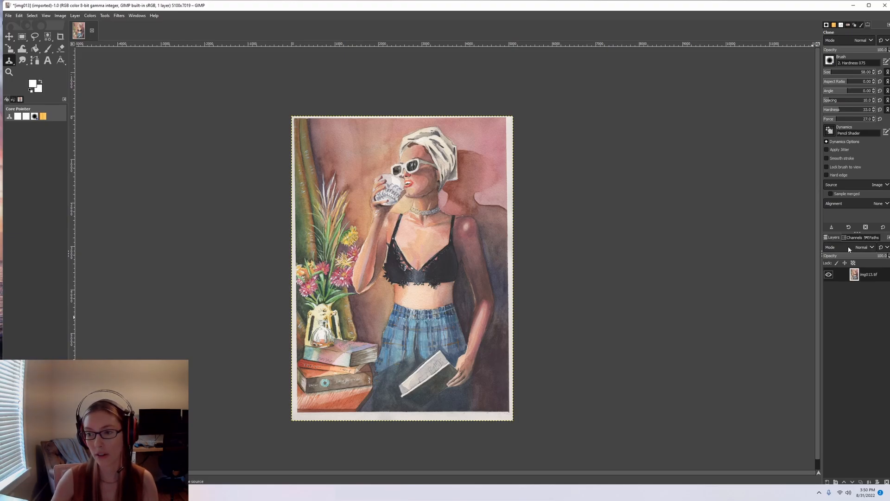
{"action": "right_click", "coordinate": [855, 274]}
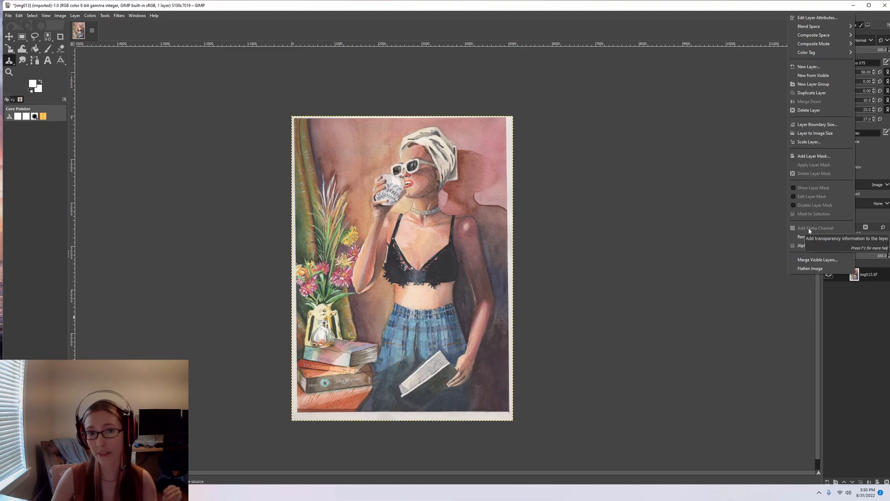
{"action": "left_click", "coordinate": [862, 328]}
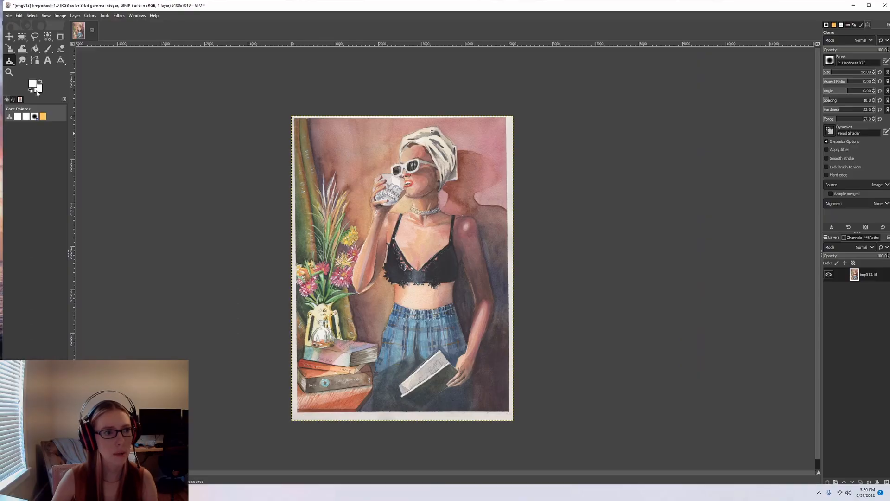
- Try enclosing part of the brown background above the plant with a closed seven-point path and converting it to a selection
{"action": "left_click", "coordinate": [35, 61]}
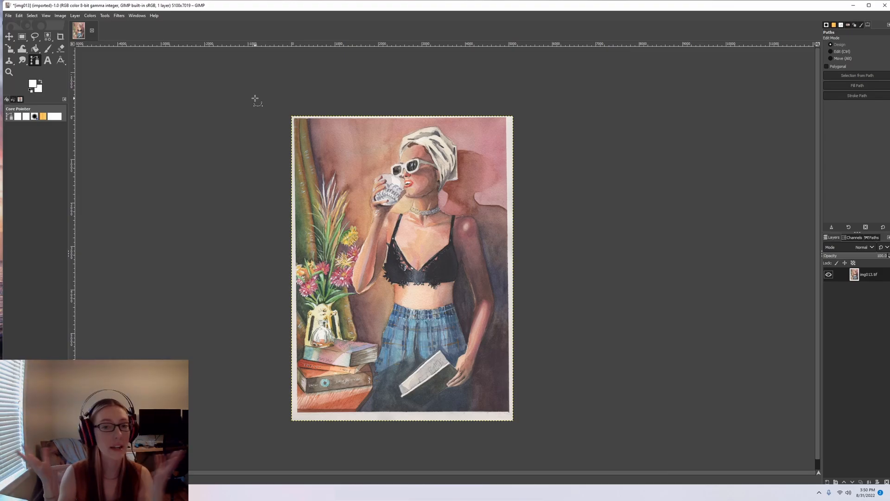
{"action": "scroll", "coordinate": [324, 109], "scroll_direction": "up", "scroll_amount": 4}
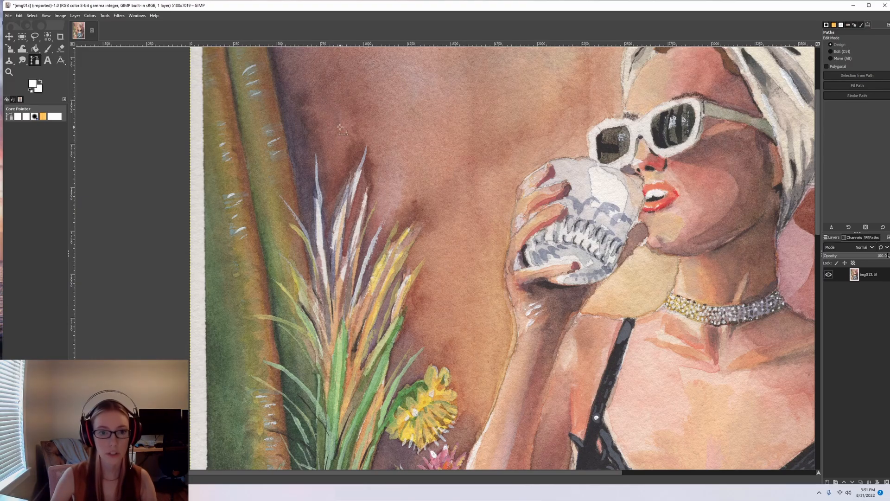
{"action": "left_click", "coordinate": [340, 118]}
{"action": "left_click", "coordinate": [340, 177]}
{"action": "left_click", "coordinate": [436, 198]}
{"action": "left_click", "coordinate": [505, 163]}
{"action": "left_click", "coordinate": [489, 114]}
{"action": "left_click", "coordinate": [451, 86]}
{"action": "left_click", "coordinate": [387, 84]}
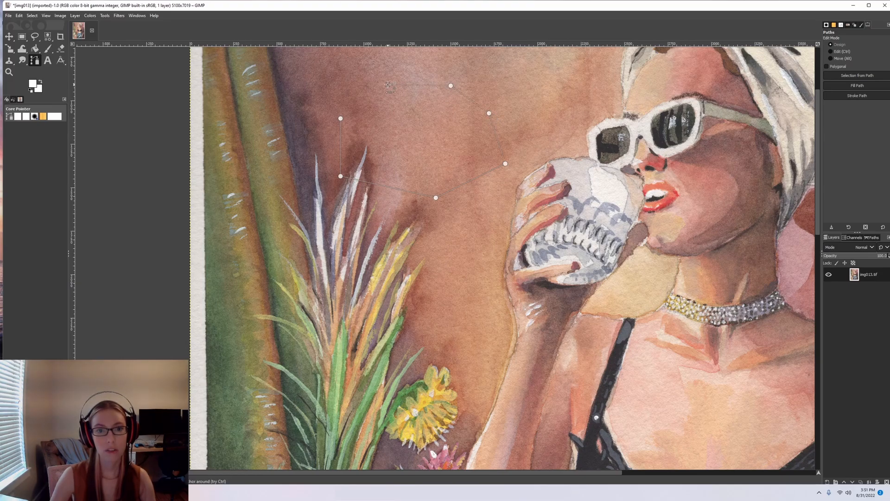
{"action": "left_click", "coordinate": [340, 118], "text": "ctrl"}
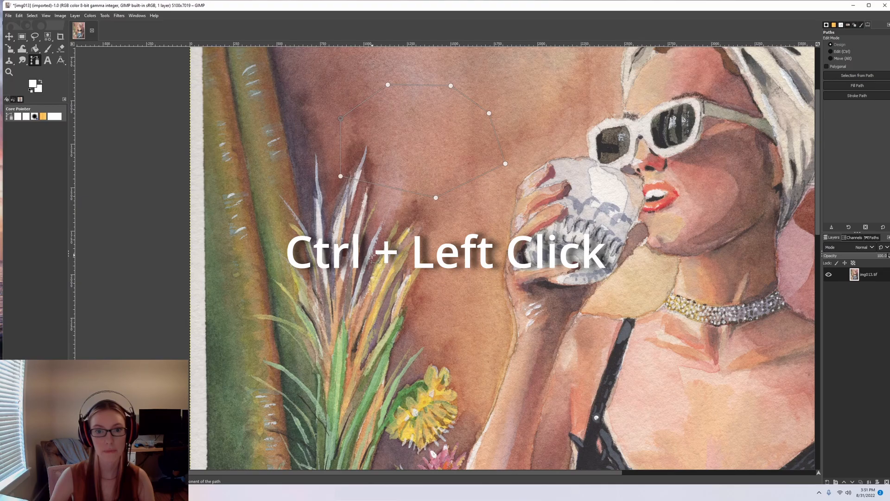
{"action": "key", "text": "Return"}
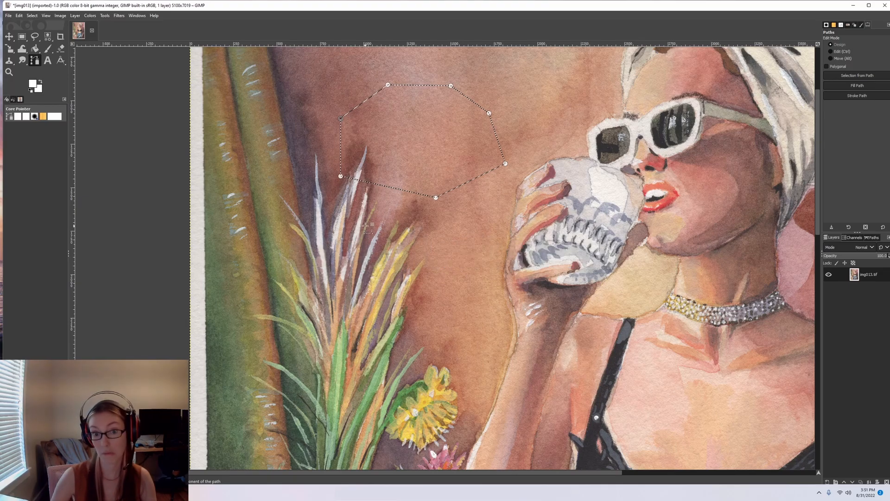
{"action": "key", "text": "Delete"}
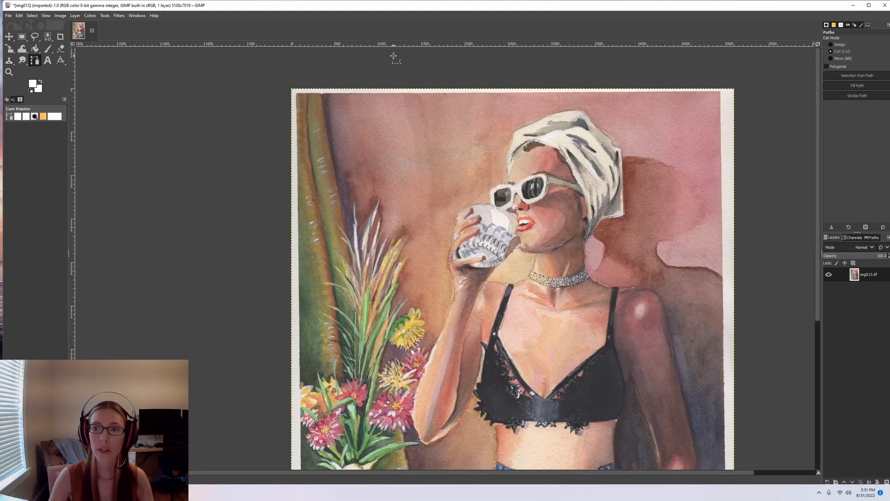
- Draw a closed path around the white paper border along the painting's top edge, following the paint line from corner to corner
{"action": "scroll", "coordinate": [336, 65], "scroll_direction": "up", "scroll_amount": 3}
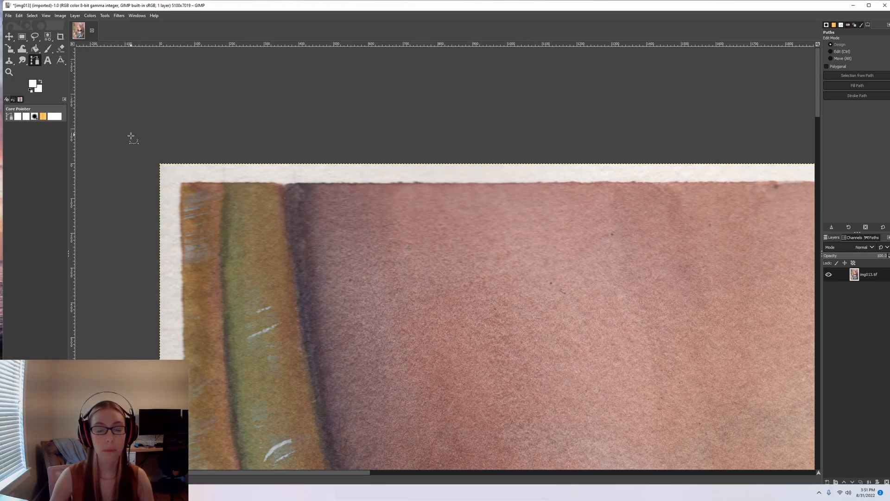
{"action": "left_click", "coordinate": [141, 151]}
{"action": "scroll", "coordinate": [247, 190], "scroll_direction": "down", "scroll_amount": 5}
{"action": "scroll", "coordinate": [529, 143], "scroll_direction": "up", "scroll_amount": 5}
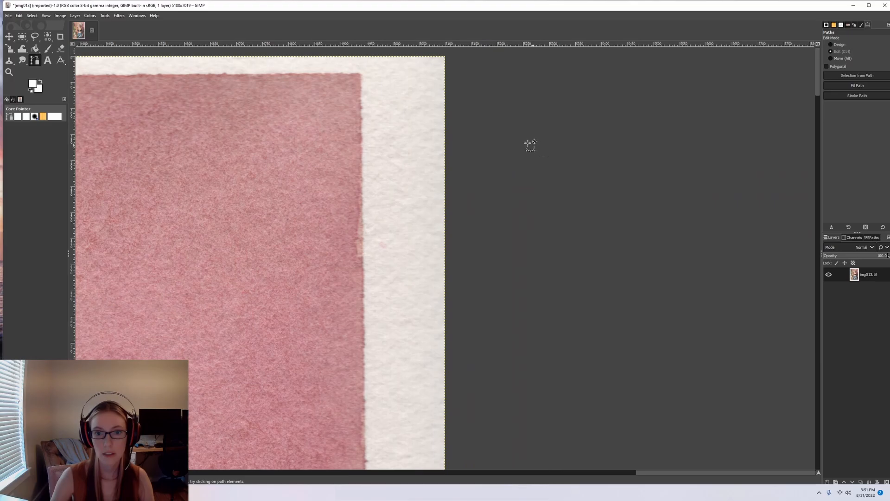
{"action": "scroll", "coordinate": [472, 89], "scroll_direction": "down", "scroll_amount": 2}
{"action": "left_click_drag", "start_coordinate": [467, 80], "coordinate": [464, 65]}
{"action": "scroll", "coordinate": [391, 71], "scroll_direction": "left", "scroll_amount": 15}
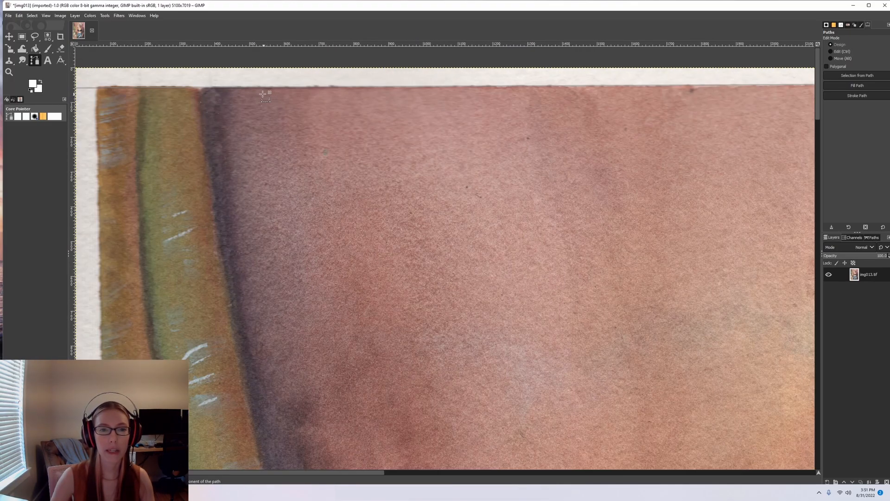
{"action": "scroll", "coordinate": [187, 115], "scroll_direction": "down", "scroll_amount": 2}
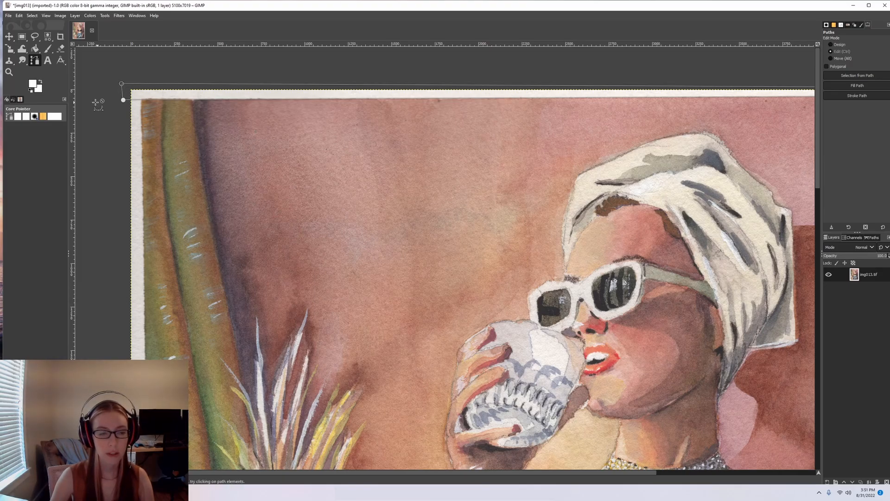
{"action": "scroll", "coordinate": [99, 95], "scroll_direction": "up", "scroll_amount": 2}
{"action": "scroll", "coordinate": [126, 84], "scroll_direction": "right", "scroll_amount": 15}
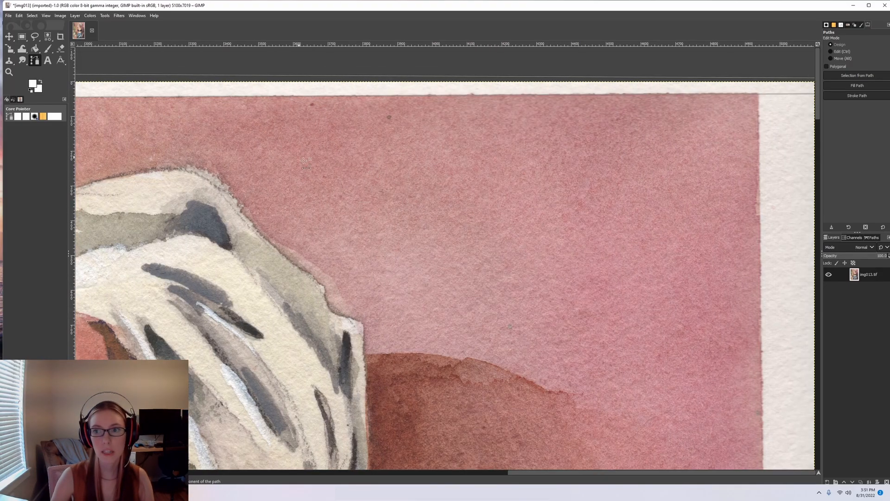
- Convert the path to a selection and delete the white paper border along the top edge
{"action": "key", "text": "Return"}
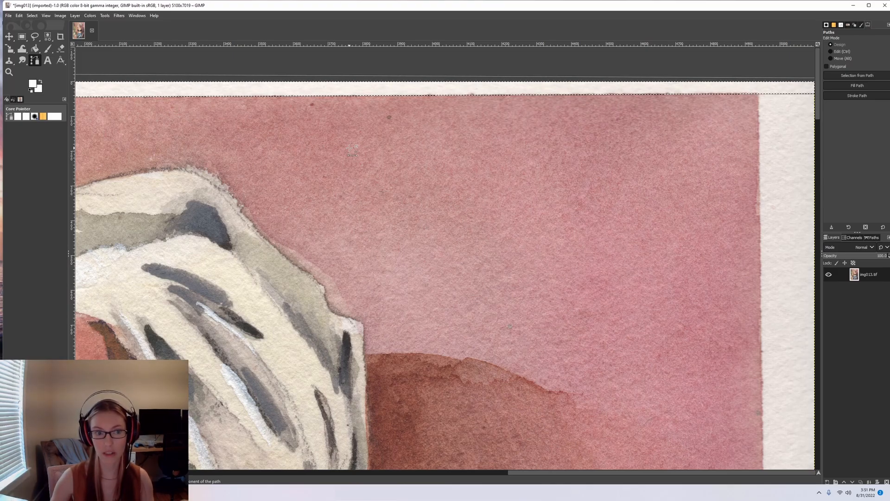
{"action": "key", "text": "Delete"}
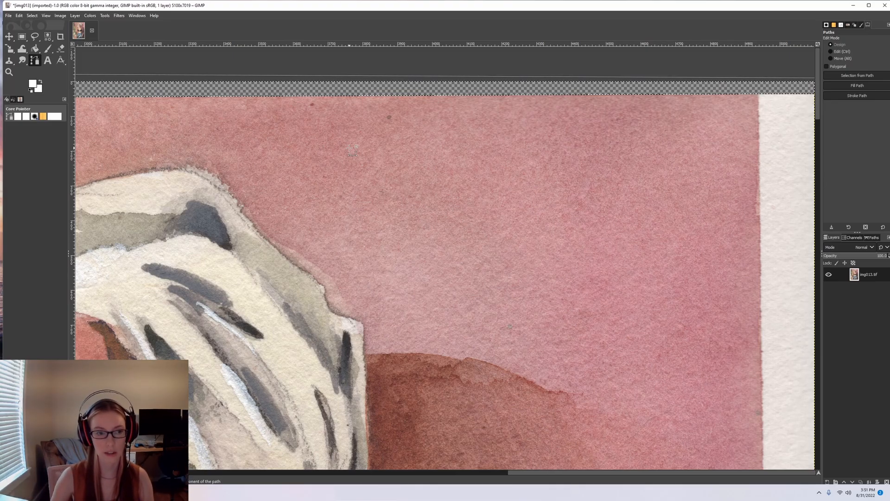
{"action": "scroll", "coordinate": [366, 163], "scroll_direction": "down", "scroll_amount": 7}
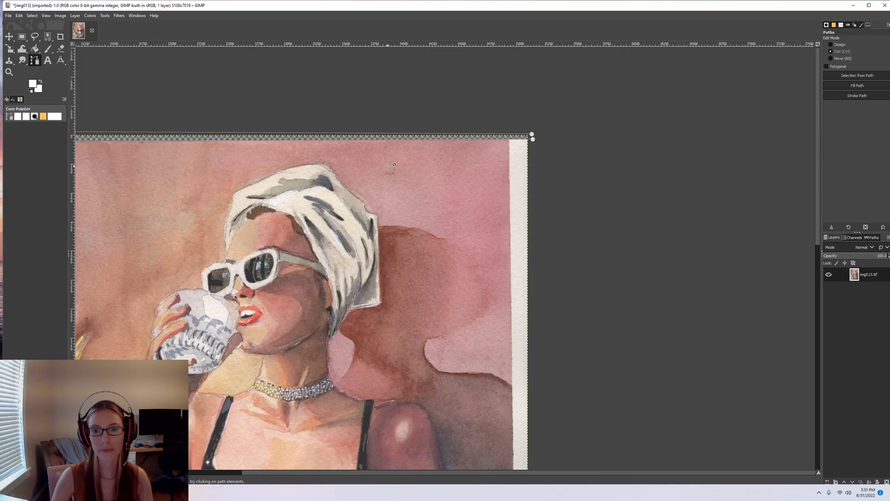
{"action": "scroll", "coordinate": [366, 255], "scroll_direction": "down", "scroll_amount": 6}
{"action": "scroll", "coordinate": [365, 374], "scroll_direction": "down", "scroll_amount": 2}
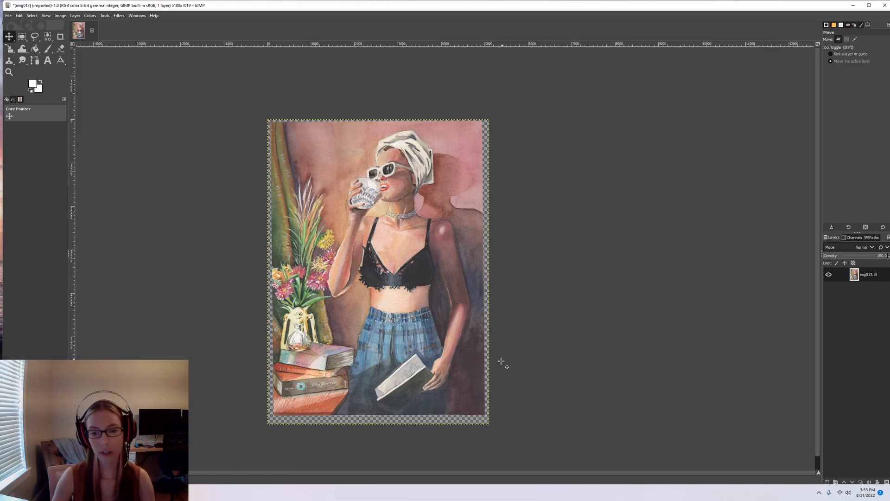
- Rotate the painting layer by 0.68 degrees around its center to straighten it
{"action": "key", "text": "shift+r"}
{"action": "left_click", "coordinate": [280, 421]}
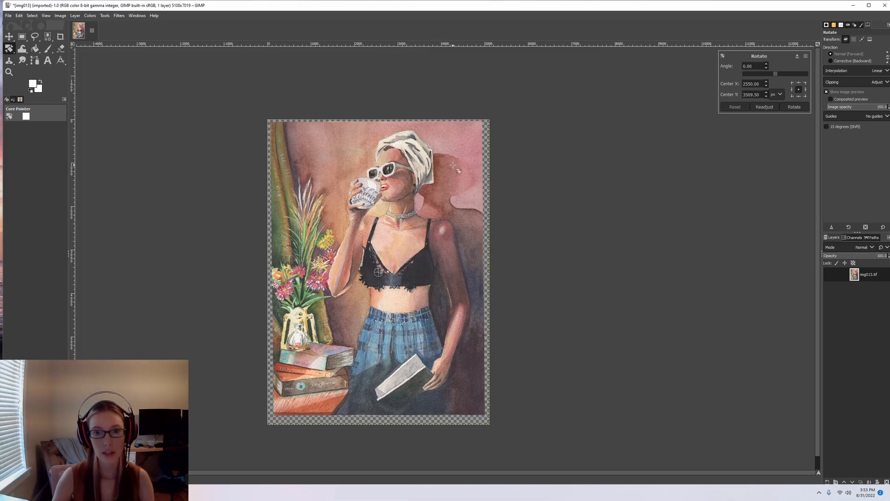
{"action": "scroll", "coordinate": [453, 165], "scroll_direction": "up", "scroll_amount": 4}
{"action": "scroll", "coordinate": [448, 200], "scroll_direction": "down", "scroll_amount": 1}
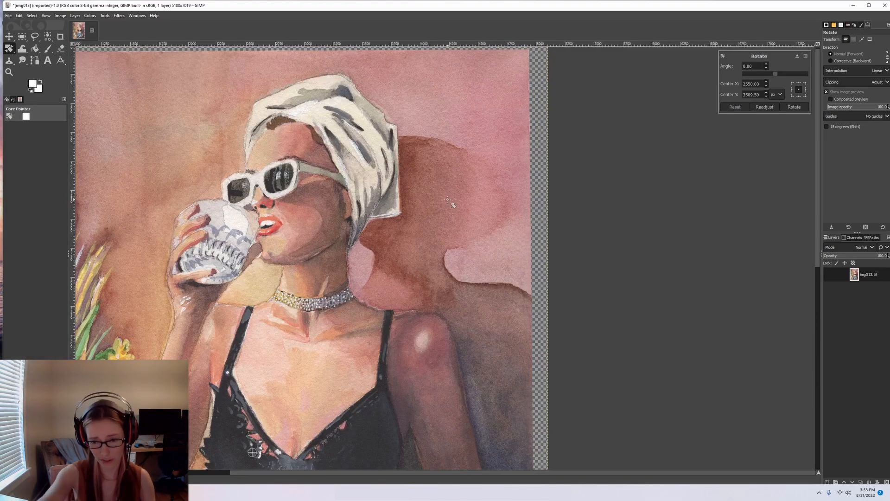
{"action": "scroll", "coordinate": [448, 200], "scroll_direction": "down", "scroll_amount": 1}
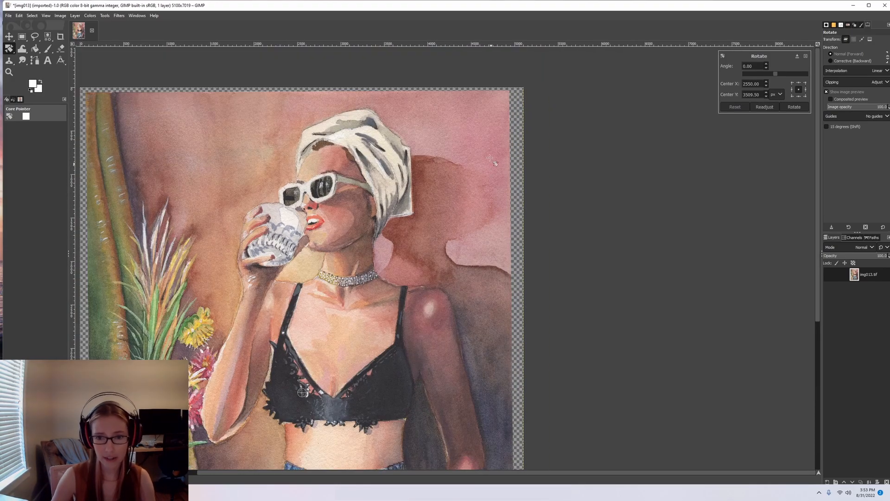
{"action": "mouse_move", "coordinate": [482, 145]}
{"action": "left_mouse_down"}
{"action": "mouse_move", "coordinate": [569, 238]}
{"action": "mouse_move", "coordinate": [509, 163]}
{"action": "mouse_move", "coordinate": [482, 151]}
{"action": "left_mouse_up"}
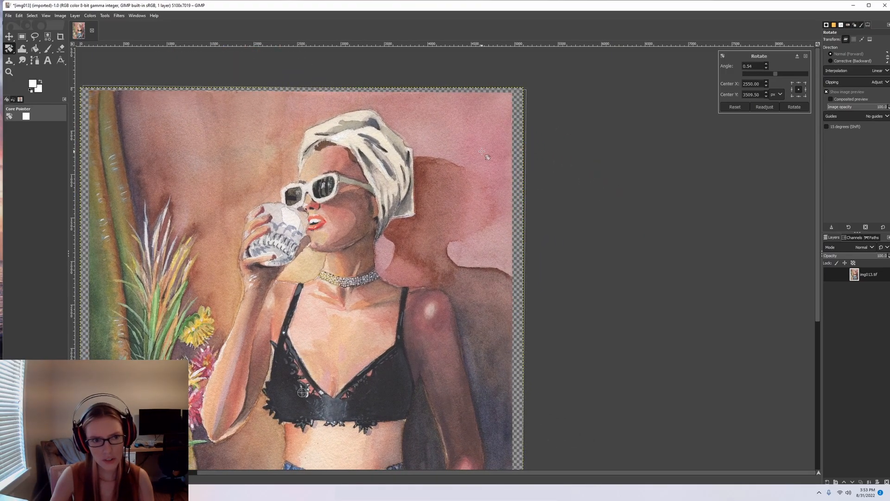
{"action": "scroll", "coordinate": [564, 232], "scroll_direction": "down", "scroll_amount": 5}
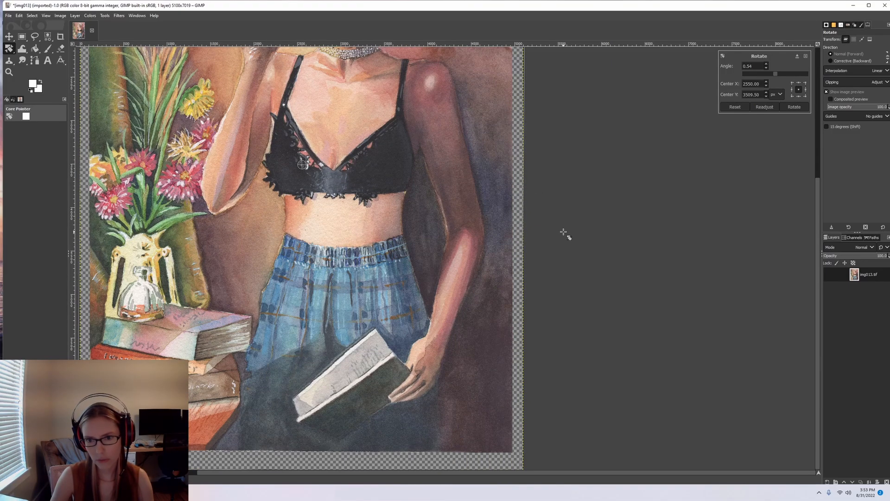
{"action": "scroll", "coordinate": [564, 232], "scroll_direction": "up", "scroll_amount": 4}
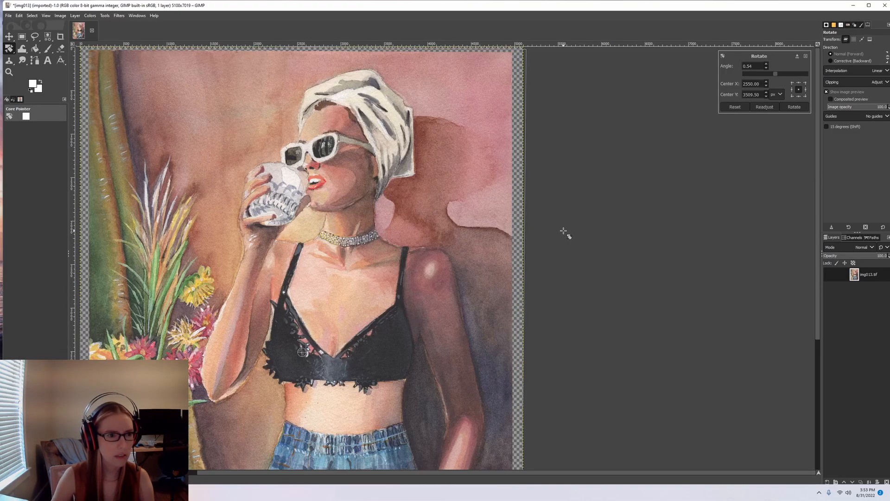
{"action": "left_click_drag", "start_coordinate": [496, 103], "coordinate": [497, 103]}
{"action": "key", "text": "Return"}
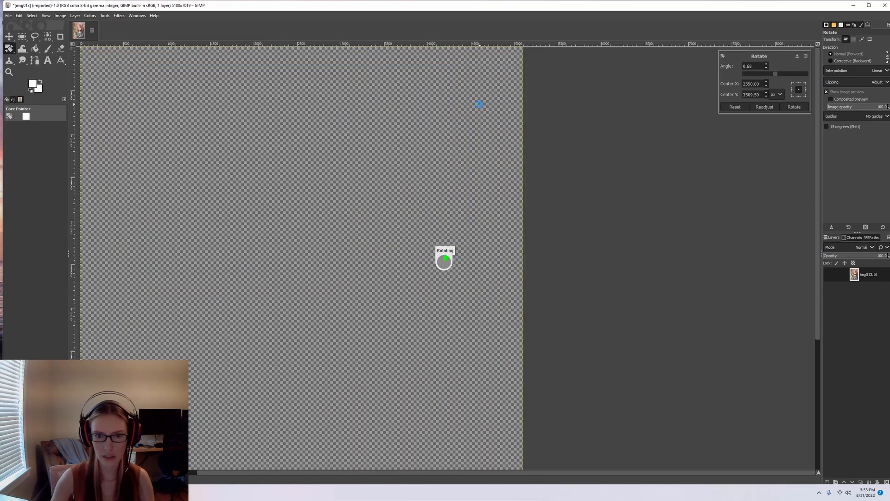
{"action": "key", "text": "shift+ctrl+j"}
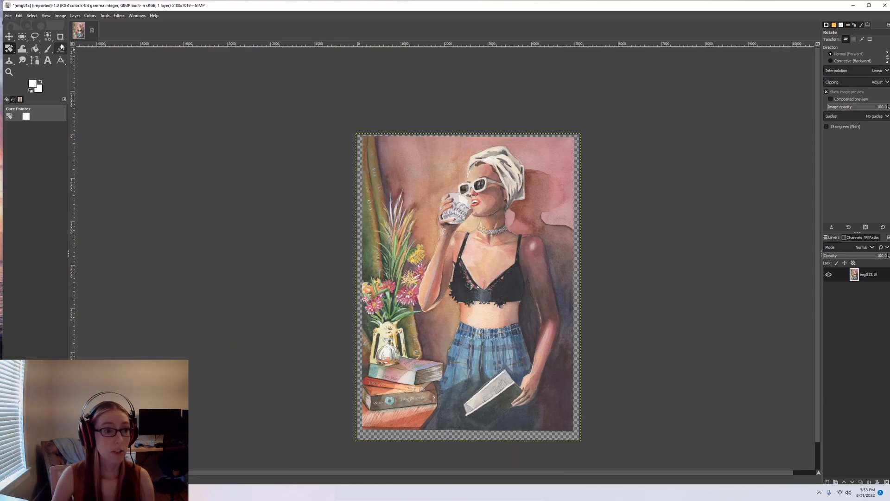
- Draw a crop rectangle with the Crop tool around the painting, position 117, 42 and size about 4836 × 6732 px
{"action": "left_click", "coordinate": [60, 37]}
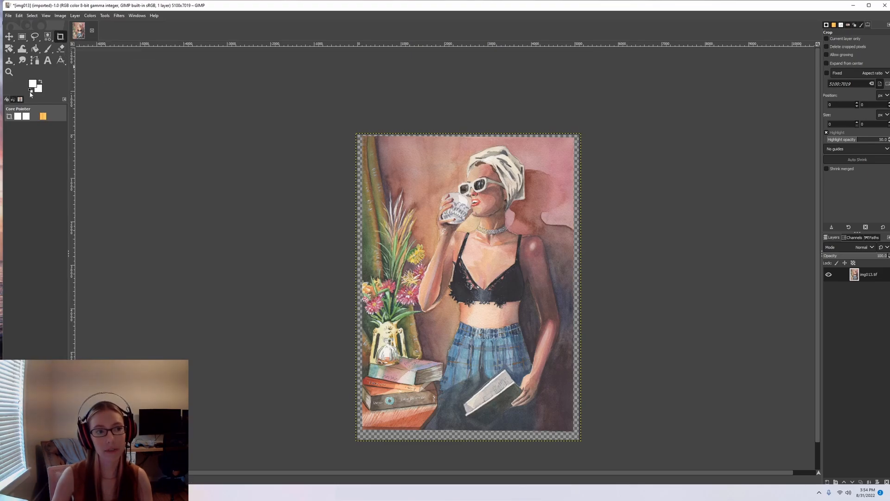
{"action": "left_click", "coordinate": [104, 15]}
{"action": "mouse_move", "coordinate": [111, 27]}
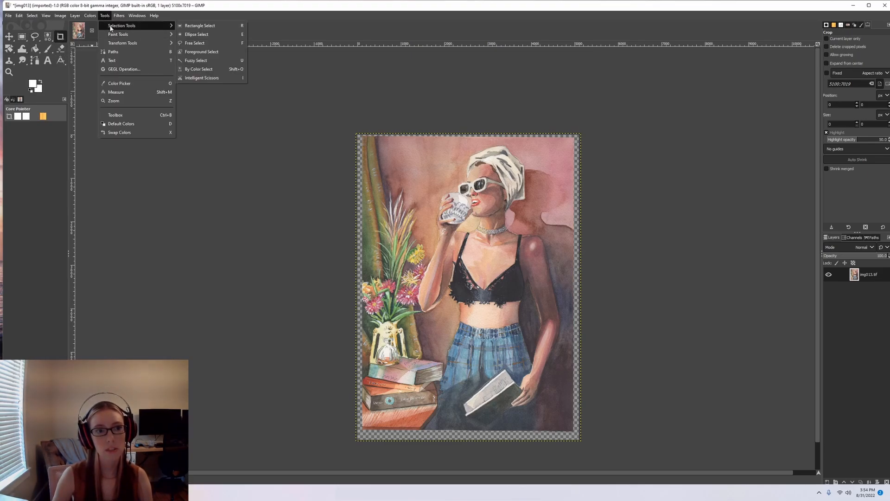
{"action": "mouse_move", "coordinate": [115, 44]}
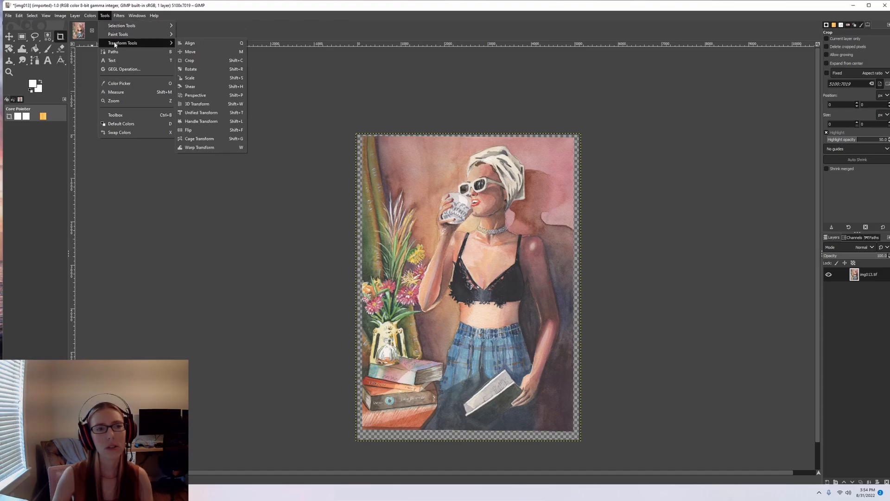
{"action": "left_click", "coordinate": [189, 61]}
{"action": "scroll", "coordinate": [305, 148], "scroll_direction": "up", "scroll_amount": 5}
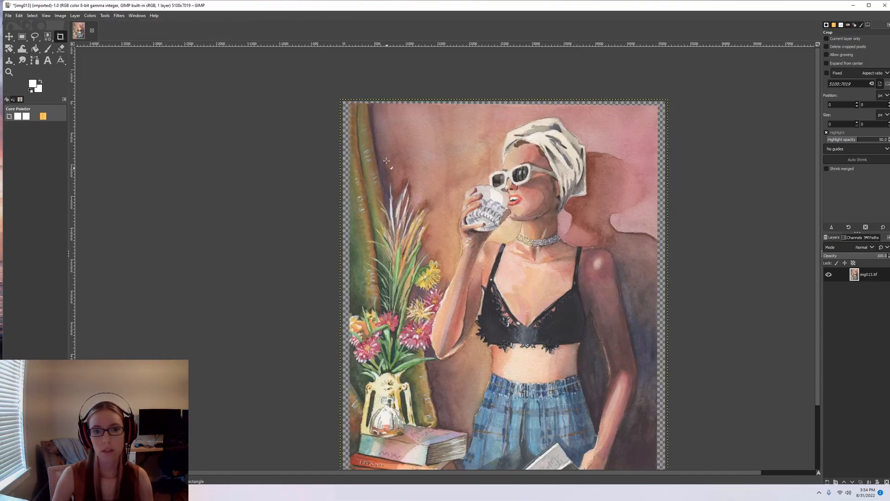
{"action": "scroll", "coordinate": [303, 125], "scroll_direction": "down", "scroll_amount": 2}
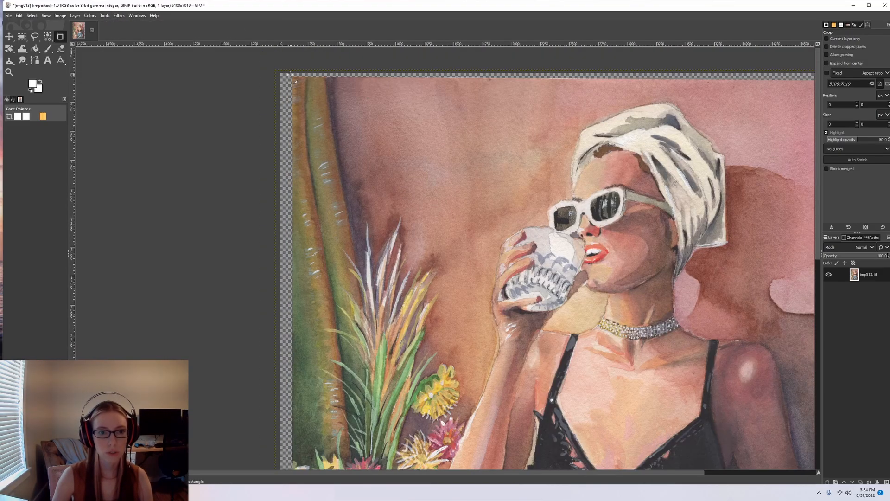
{"action": "left_click_drag", "start_coordinate": [294, 78], "coordinate": [616, 363]}
{"action": "scroll", "coordinate": [586, 172], "scroll_direction": "down", "scroll_amount": 2}
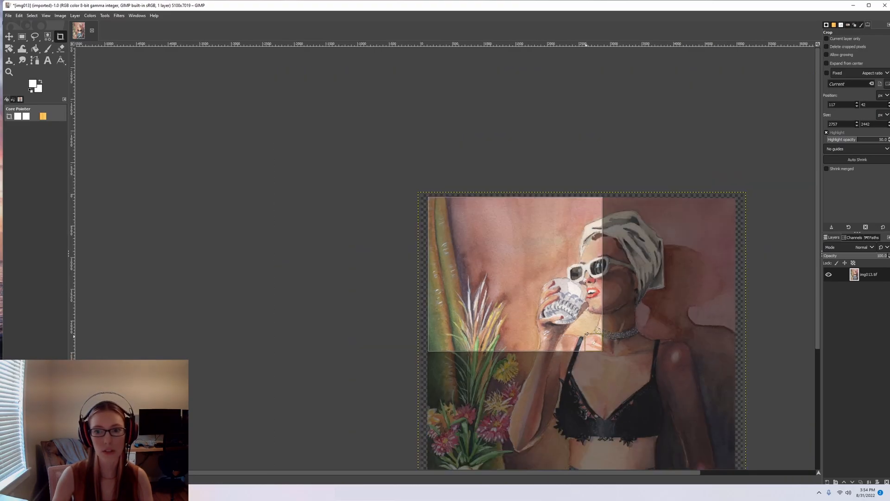
{"action": "mouse_move", "coordinate": [588, 170]}
{"action": "left_mouse_down"}
{"action": "mouse_move", "coordinate": [714, 432]}
{"action": "mouse_move", "coordinate": [734, 453]}
{"action": "left_mouse_up"}
{"action": "scroll", "coordinate": [761, 418], "scroll_direction": "down", "scroll_amount": 1}
{"action": "scroll", "coordinate": [765, 433], "scroll_direction": "up", "scroll_amount": 3}
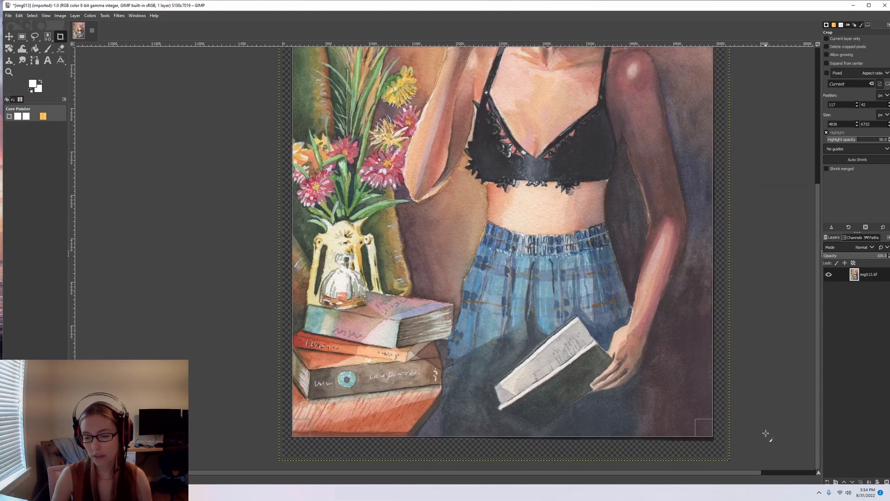
- Tighten the crop rectangle at the painting's top-right corner to position 117, 72 and size 4844 × 6702 px, excluding the transparent strip
{"action": "scroll", "coordinate": [130, 241], "scroll_direction": "up", "scroll_amount": 10}
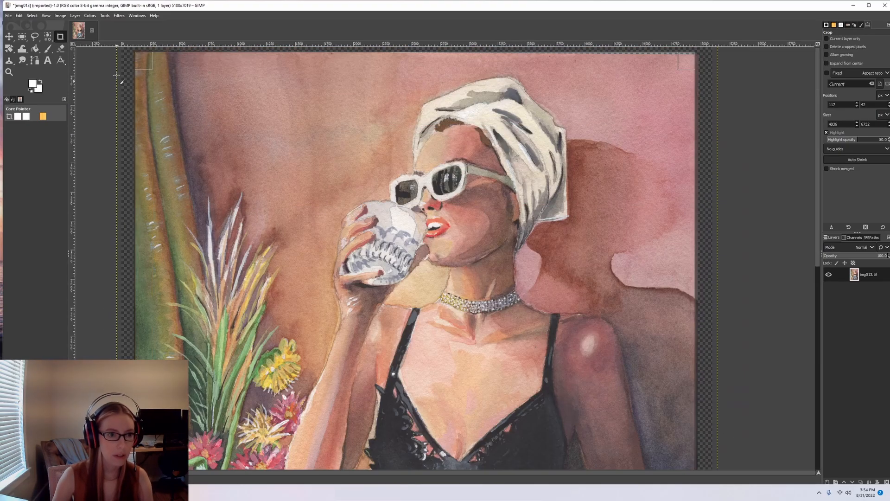
{"action": "scroll", "coordinate": [116, 74], "scroll_direction": "up", "scroll_amount": 6}
{"action": "scroll", "coordinate": [305, 162], "scroll_direction": "up", "scroll_amount": 1}
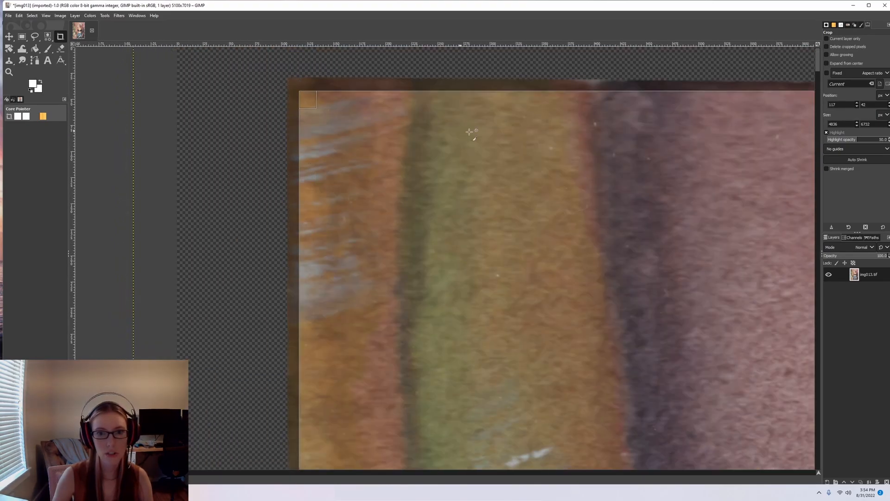
{"action": "scroll", "coordinate": [524, 131], "scroll_direction": "down", "scroll_amount": 4}
{"action": "scroll", "coordinate": [603, 164], "scroll_direction": "right", "scroll_amount": 10}
{"action": "scroll", "coordinate": [613, 171], "scroll_direction": "right", "scroll_amount": 6}
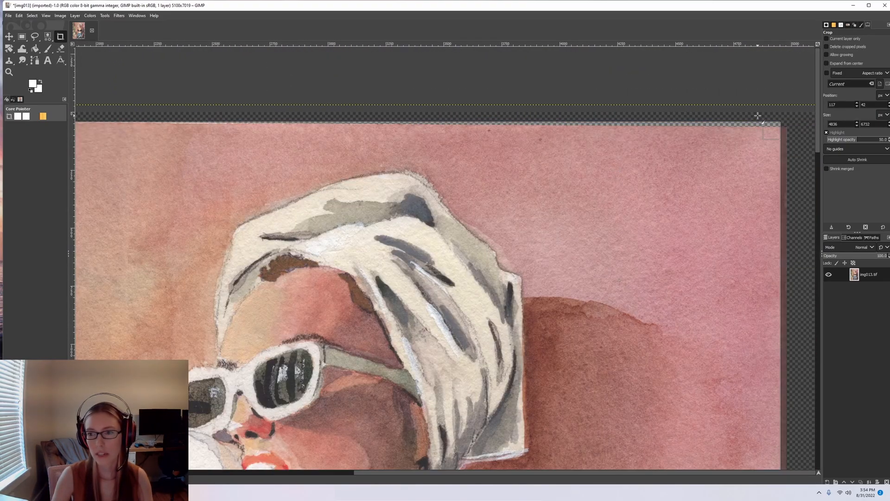
{"action": "scroll", "coordinate": [757, 115], "scroll_direction": "up", "scroll_amount": 2}
{"action": "left_click_drag", "start_coordinate": [772, 170], "coordinate": [778, 187]}
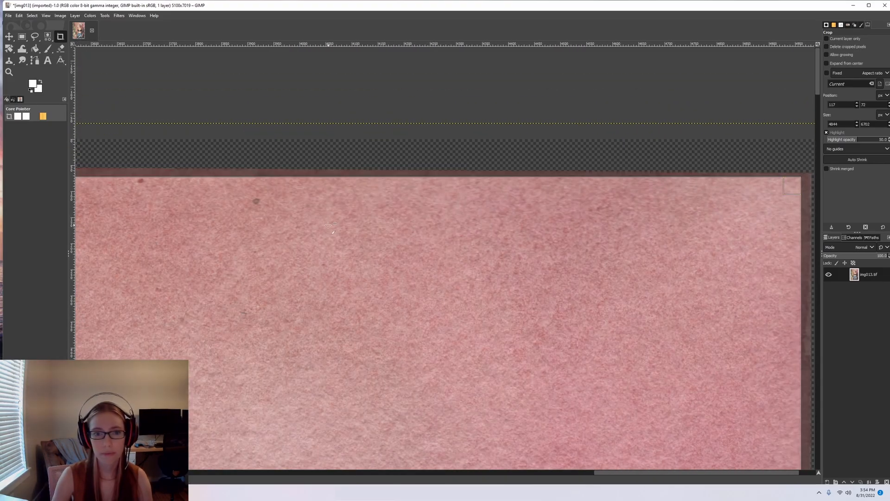
- Check the crop rectangle along the remaining edges and corners, and apply the crop to the image
{"action": "scroll", "coordinate": [556, 204], "scroll_direction": "left", "scroll_amount": 20}
{"action": "scroll", "coordinate": [318, 220], "scroll_direction": "down", "scroll_amount": 3}
{"action": "scroll", "coordinate": [318, 220], "scroll_direction": "down", "scroll_amount": 20}
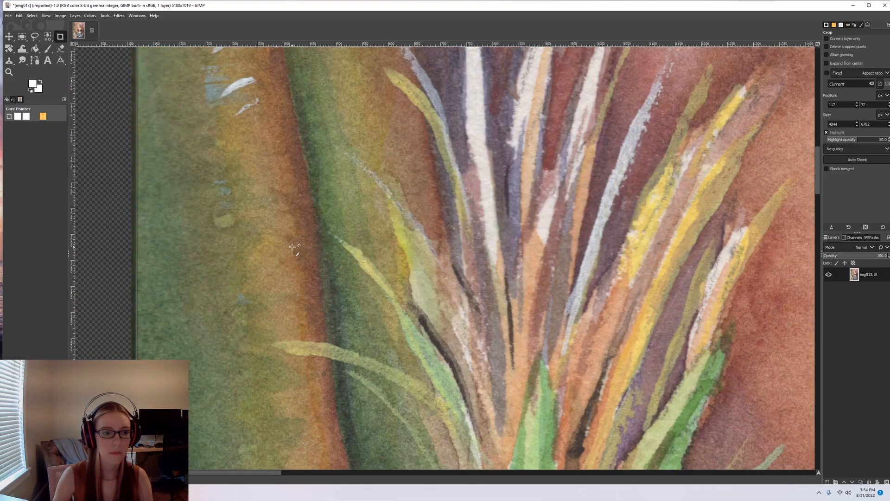
{"action": "scroll", "coordinate": [260, 284], "scroll_direction": "down", "scroll_amount": 8}
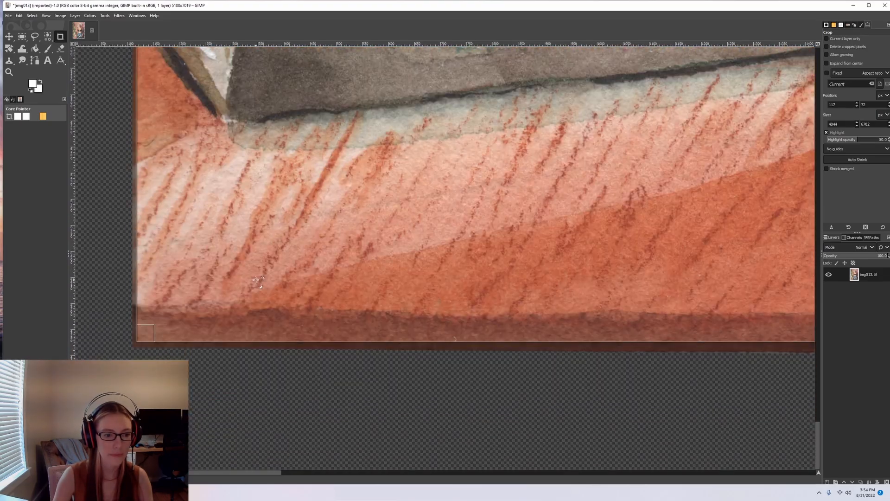
{"action": "scroll", "coordinate": [394, 357], "scroll_direction": "right", "scroll_amount": 20}
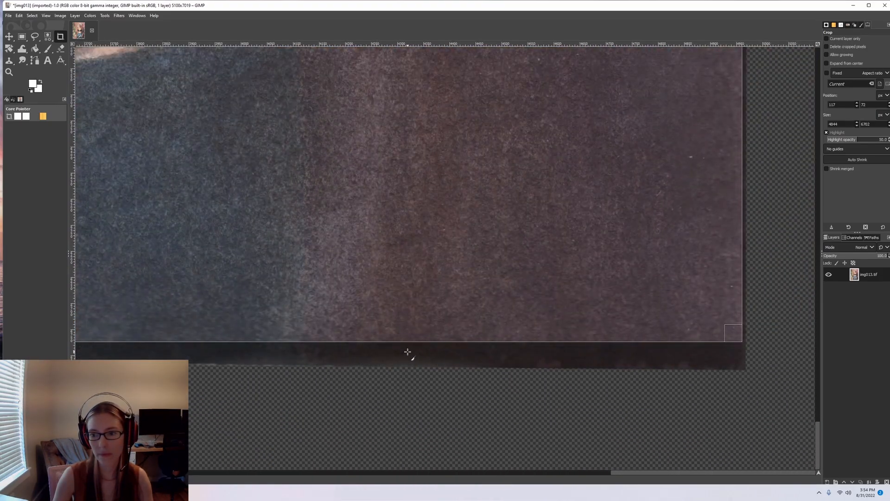
{"action": "scroll", "coordinate": [524, 350], "scroll_direction": "up", "scroll_amount": 10}
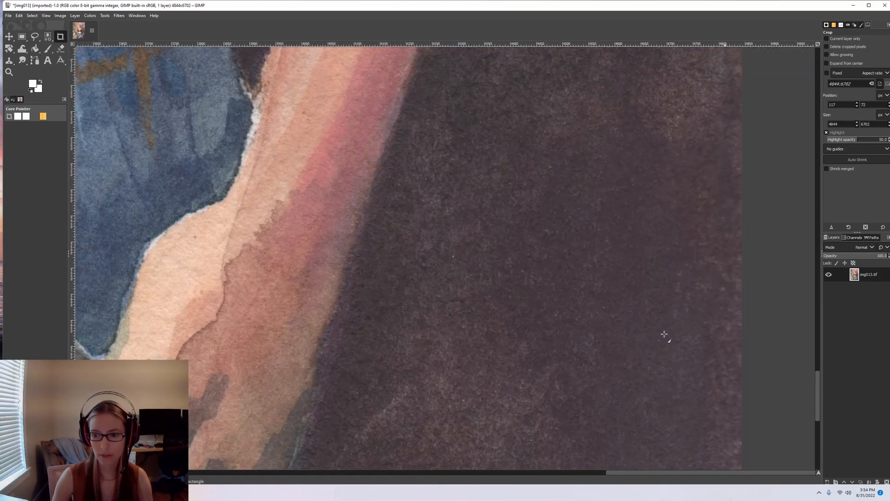
- Crop the painting layer to its content so its boundary fits the cropped image
{"action": "scroll", "coordinate": [665, 338], "scroll_direction": "down", "scroll_amount": 8}
{"action": "scroll", "coordinate": [453, 165], "scroll_direction": "up", "scroll_amount": 1}
{"action": "scroll", "coordinate": [453, 166], "scroll_direction": "up", "scroll_amount": 1}
{"action": "scroll", "coordinate": [453, 165], "scroll_direction": "down", "scroll_amount": 1}
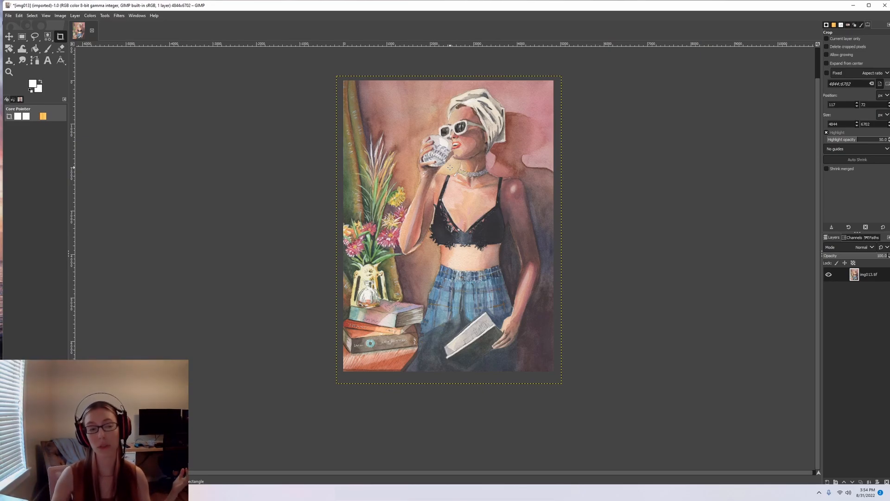
{"action": "left_click", "coordinate": [77, 17]}
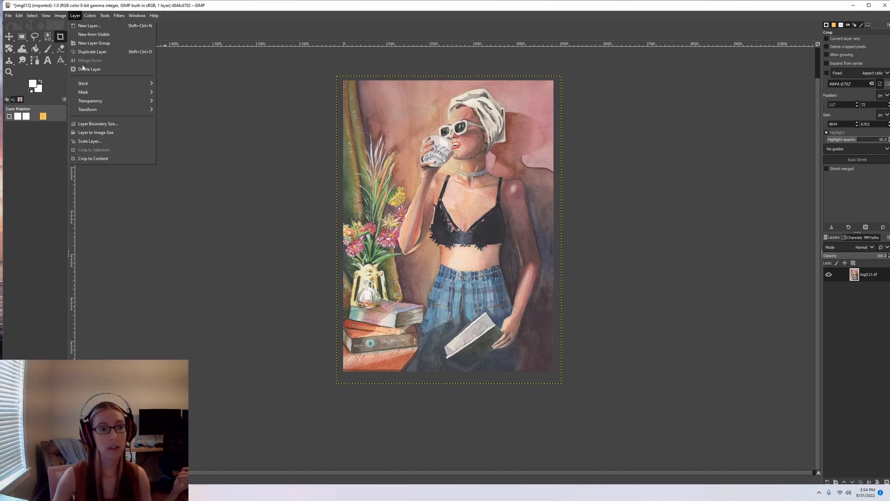
{"action": "mouse_move", "coordinate": [85, 112]}
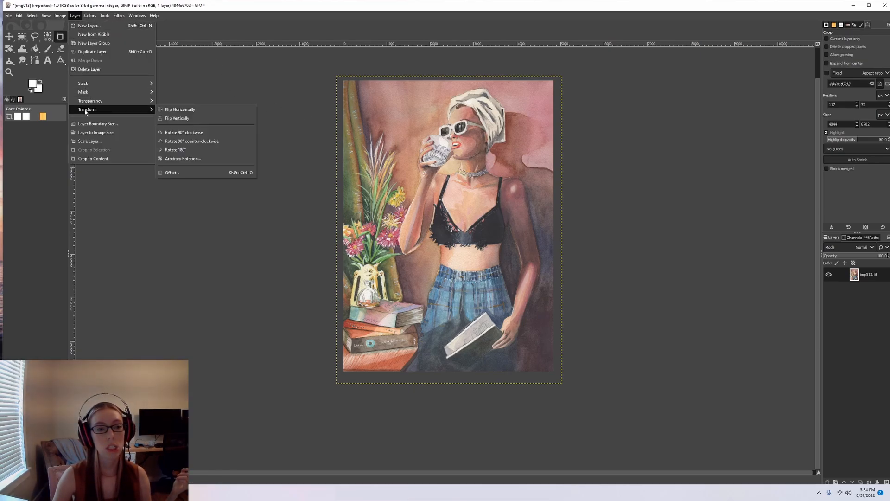
{"action": "left_click", "coordinate": [81, 159]}
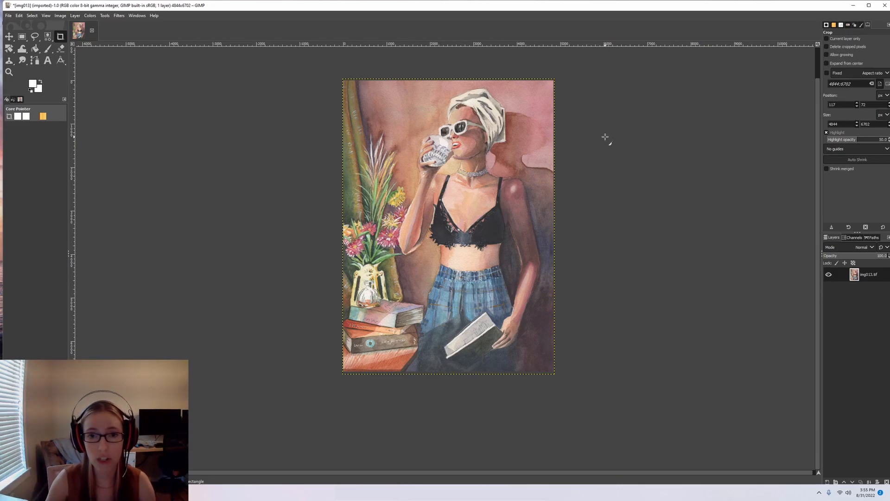
- Open the image's canvas size settings and place the dialog clear of the painting to read the pixel dimensions
{"action": "scroll", "coordinate": [515, 58], "scroll_direction": "up", "scroll_amount": 4}
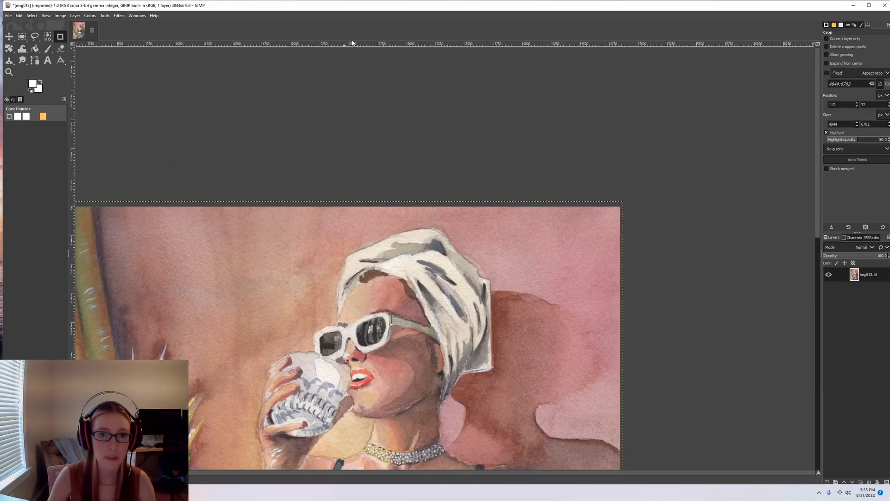
{"action": "scroll", "coordinate": [605, 83], "scroll_direction": "down", "scroll_amount": 2}
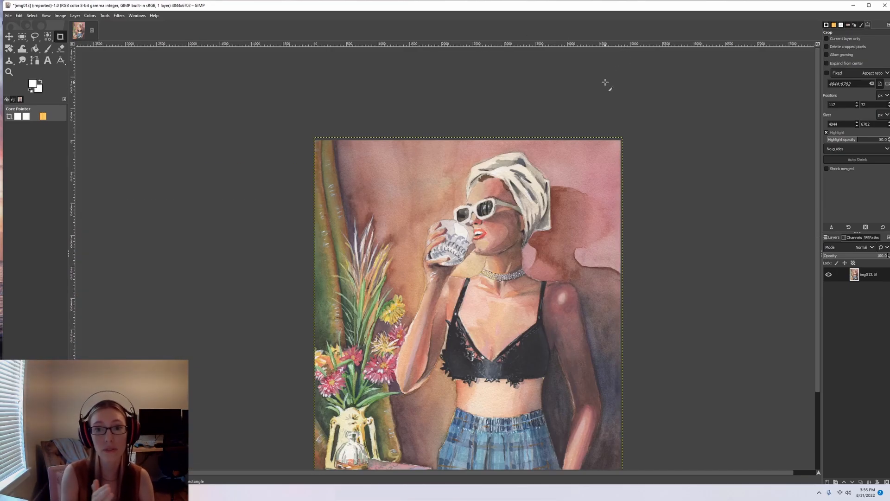
{"action": "scroll", "coordinate": [723, 257], "scroll_direction": "down", "scroll_amount": 2}
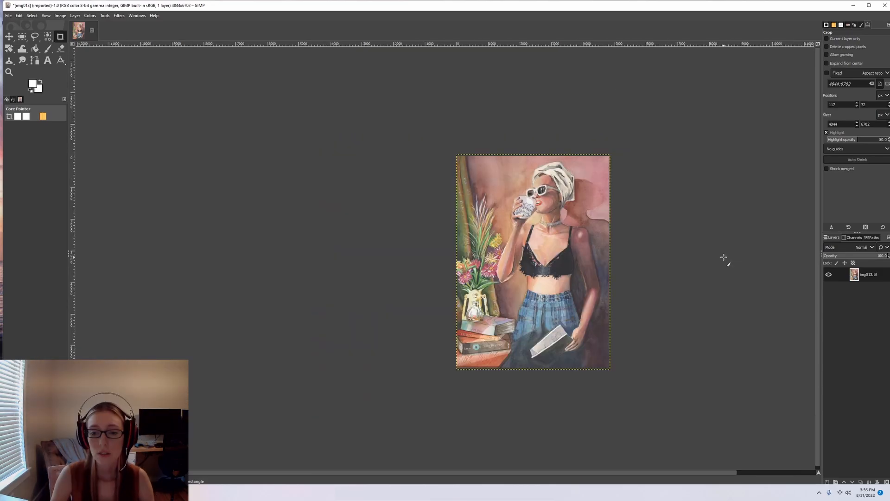
{"action": "scroll", "coordinate": [719, 253], "scroll_direction": "up", "scroll_amount": 1}
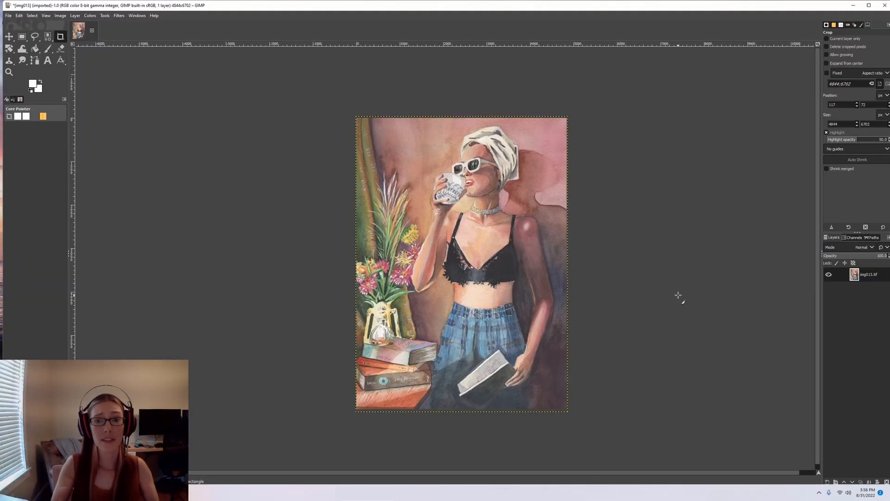
{"action": "left_click", "coordinate": [60, 16]}
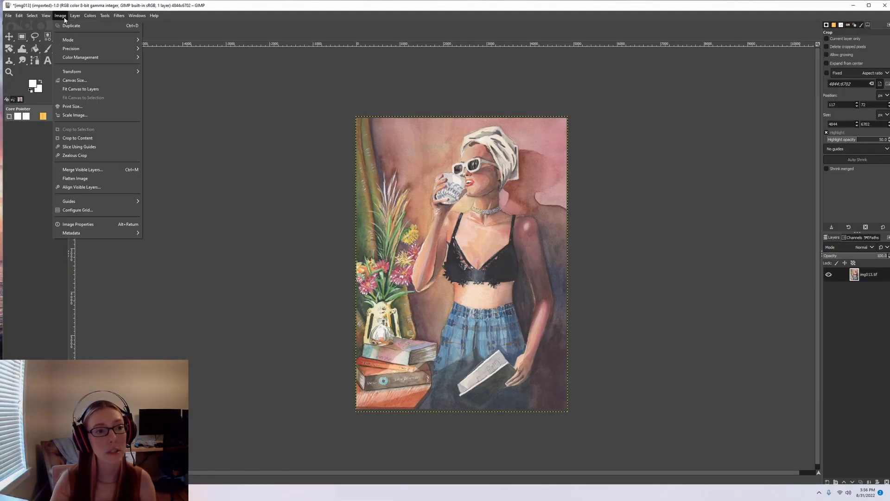
{"action": "left_click", "coordinate": [75, 80]}
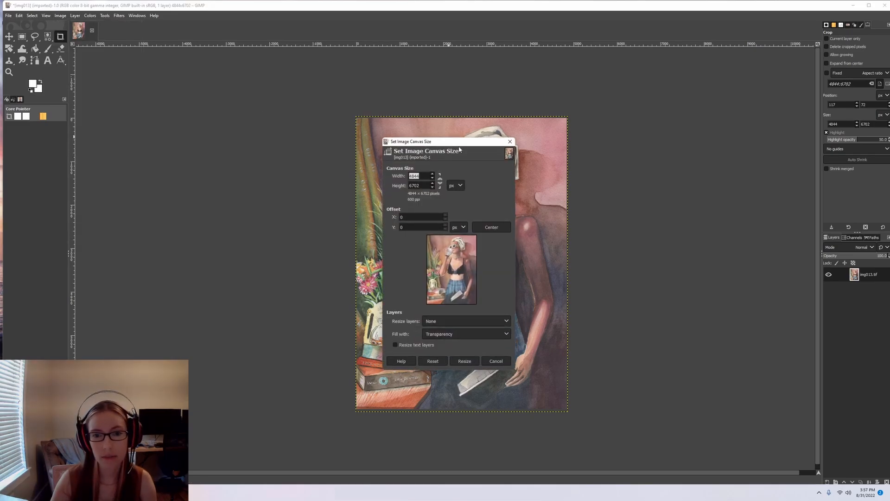
{"action": "left_click_drag", "start_coordinate": [453, 144], "coordinate": [275, 107]}
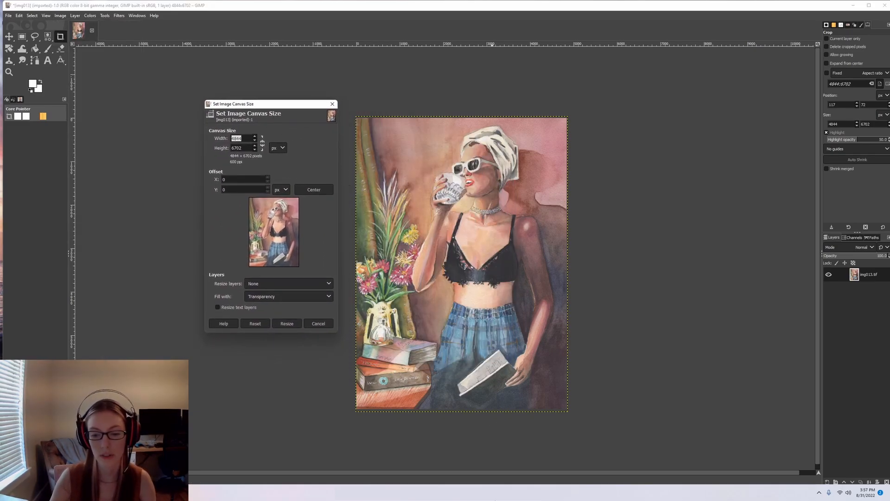
- Switch to the Notepad checklist and add the line "600 ppi/dpi - w 4844 h 6702" below it
{"action": "key", "text": "alt+Tab"}
{"action": "left_click_drag", "start_coordinate": [457, 86], "coordinate": [567, 89]}
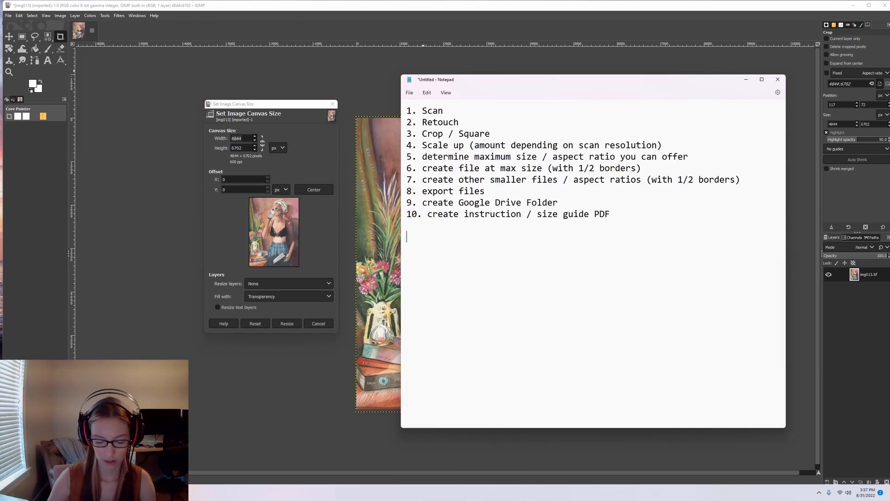
{"action": "type", "text": "600 ppi /"}
{"action": "key", "text": "BackSpace"}
{"action": "key", "text": "BackSpace"}
{"action": "key", "text": "BackSpace"}
{"action": "type", "text": "/dpi -"}
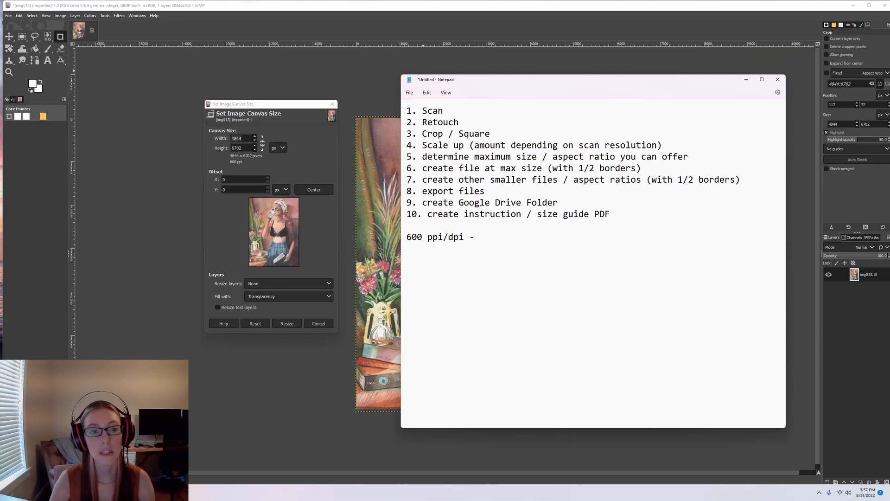
{"action": "type", "text": "w "}
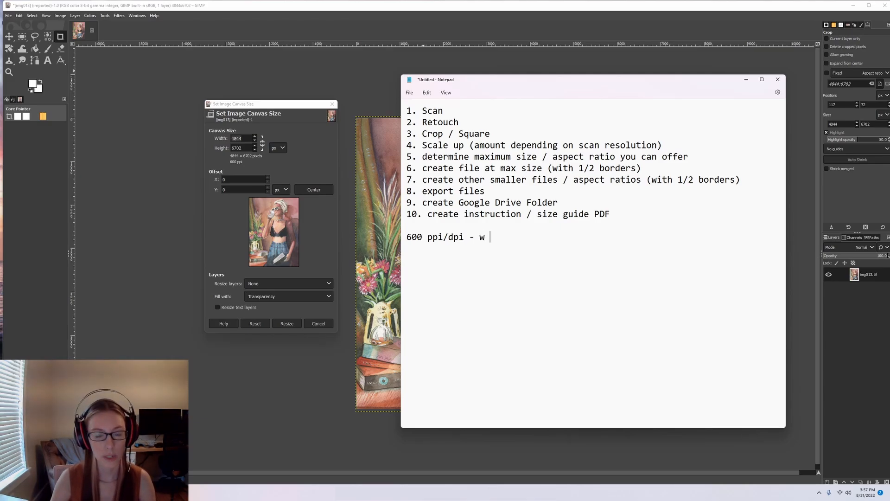
{"action": "type", "text": "4844 h 6702"}
{"action": "key", "text": "Return"}
- Begin a second Notepad line with "300 ppi/dpi - w 9688", working out the width in Calculator as 4844 × 2
{"action": "type", "text": "300 ppi"}
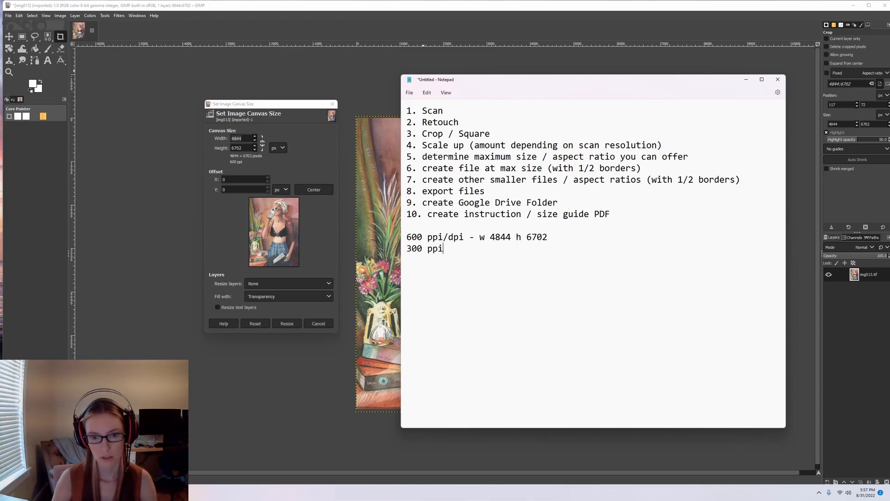
{"action": "type", "text": "/dpi - w"}
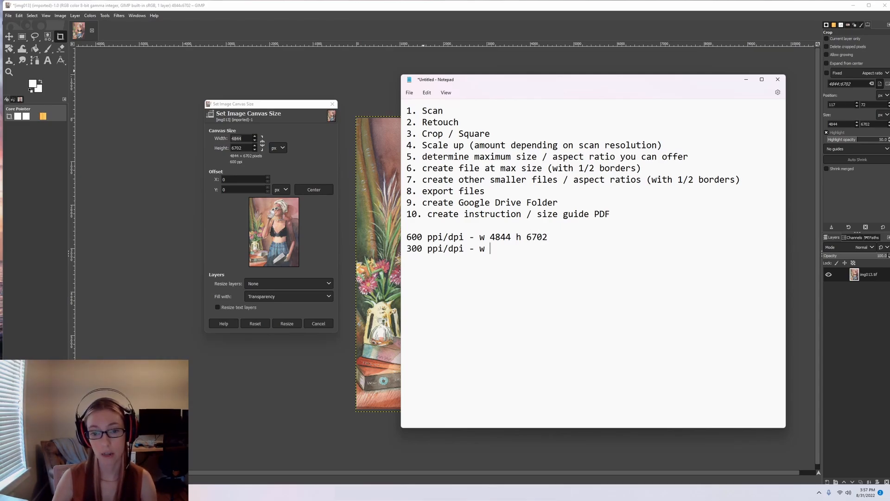
{"action": "left_click_drag", "start_coordinate": [403, 84], "coordinate": [360, 93]}
{"action": "type", "text": "4"}
{"action": "left_click", "coordinate": [347, 214]}
{"action": "left_click", "coordinate": [335, 225]}
{"action": "left_click", "coordinate": [334, 224]}
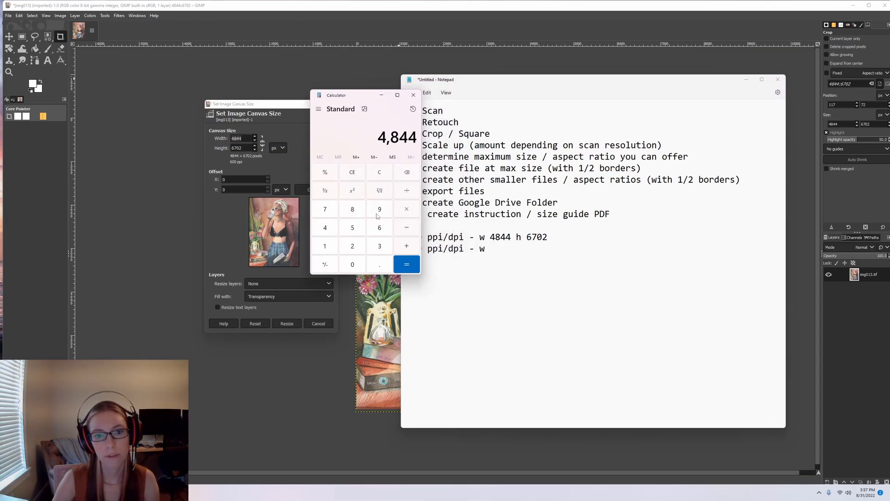
{"action": "left_click", "coordinate": [407, 210]}
{"action": "left_click", "coordinate": [352, 248]}
{"action": "left_click", "coordinate": [406, 264]}
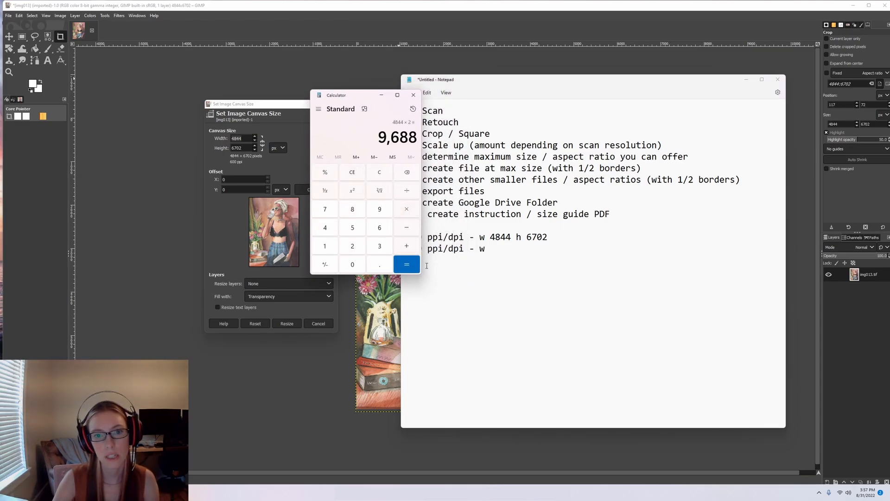
{"action": "left_click", "coordinate": [516, 251]}
{"action": "type", "text": "9688"}
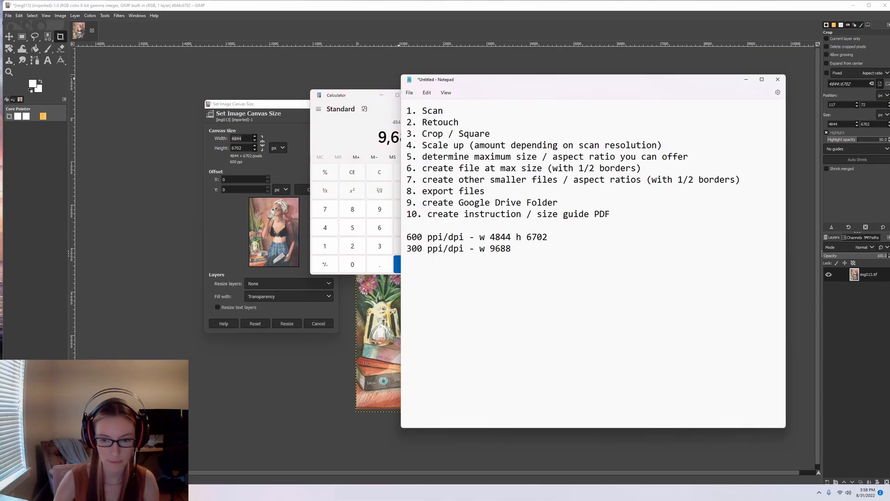
- Clear the Calculator and multiply the height 6702 by 2 for the 300 ppi line
{"action": "left_click", "coordinate": [353, 97]}
{"action": "left_click", "coordinate": [379, 173]}
{"action": "left_click", "coordinate": [379, 228]}
{"action": "left_click", "coordinate": [325, 209]}
{"action": "left_click", "coordinate": [352, 264]}
{"action": "left_click", "coordinate": [352, 246]}
{"action": "left_click", "coordinate": [407, 209]}
{"action": "left_click", "coordinate": [352, 245]}
{"action": "left_click", "coordinate": [407, 264]}
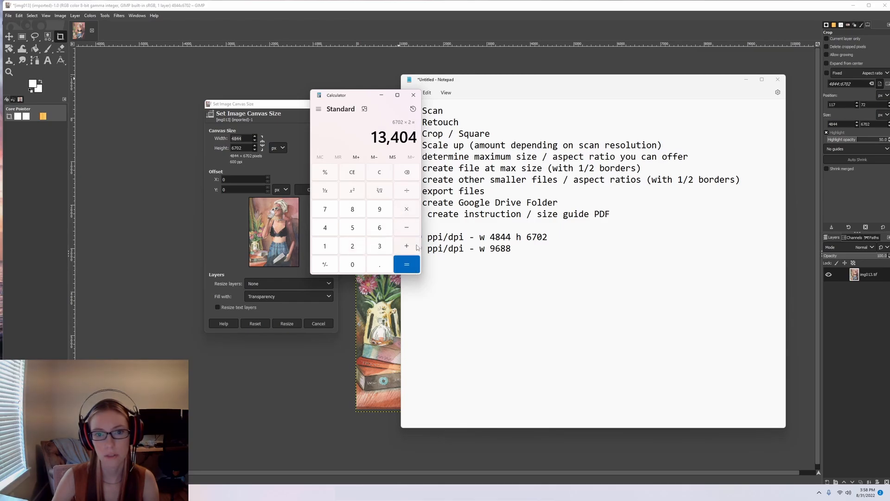
- Complete the 300 ppi line in Notepad with "h 13404" and put the Calculator out of the way
{"action": "left_click", "coordinate": [529, 248]}
{"action": "type", "text": "h"}
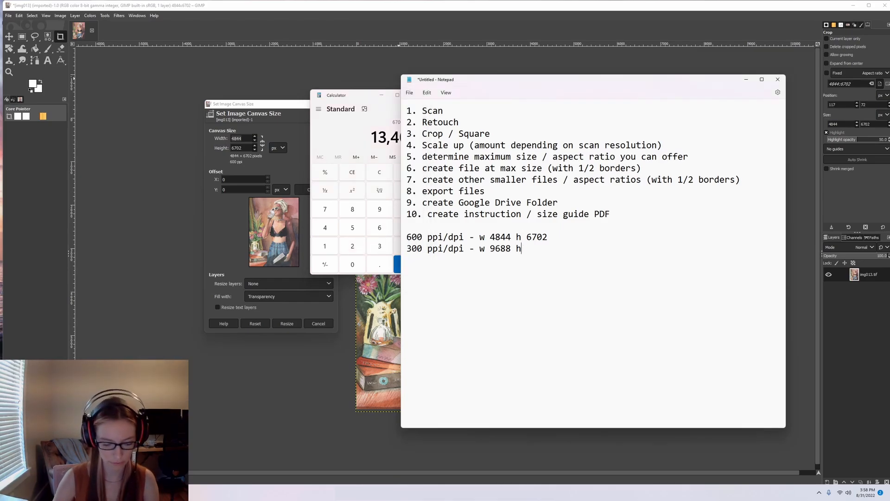
{"action": "type", "text": " 13404"}
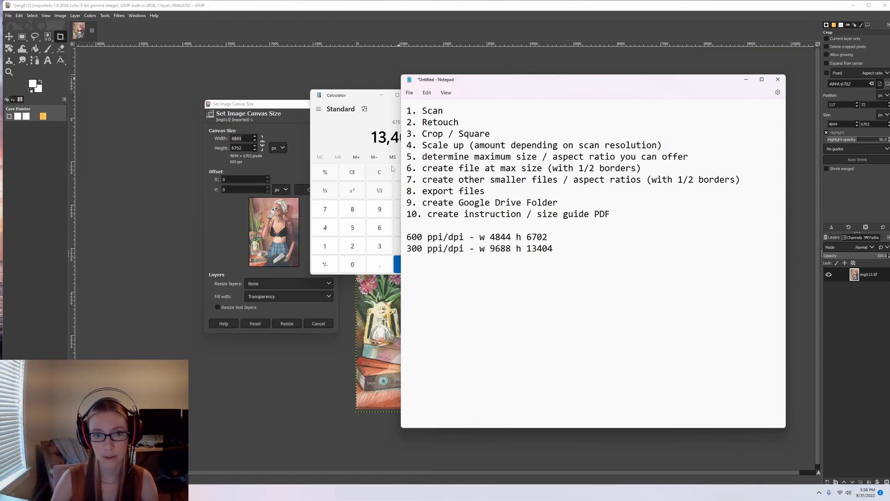
{"action": "left_click", "coordinate": [381, 95]}
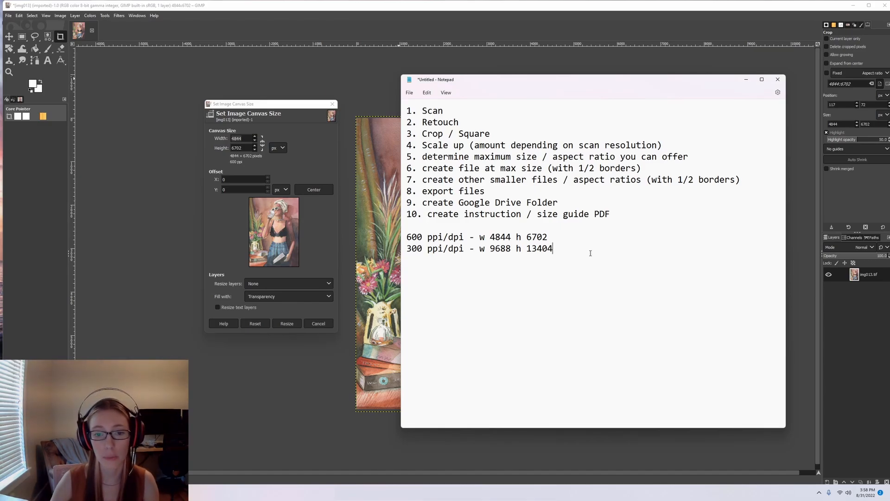
{"action": "left_click_drag", "start_coordinate": [590, 253], "coordinate": [486, 245]}
- Return to GIMP and resize the canvas to 200 percent with width and height linked
{"action": "key", "text": "alt+Tab"}
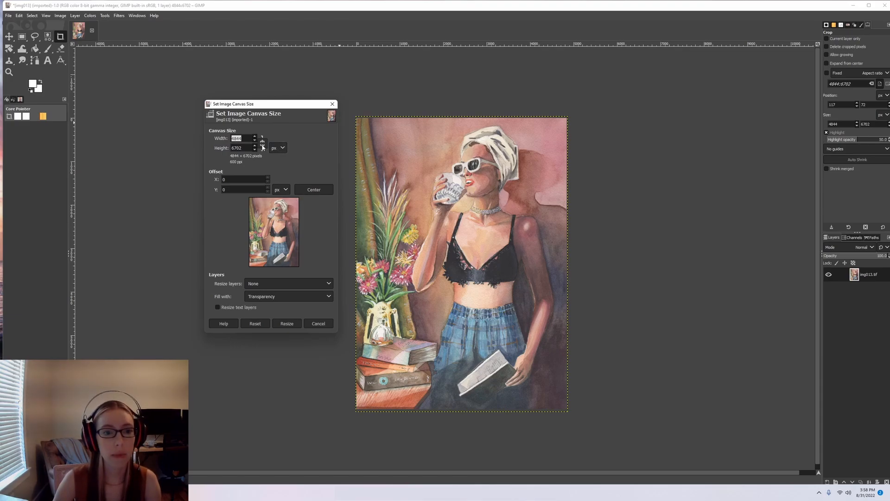
{"action": "left_click", "coordinate": [262, 143]}
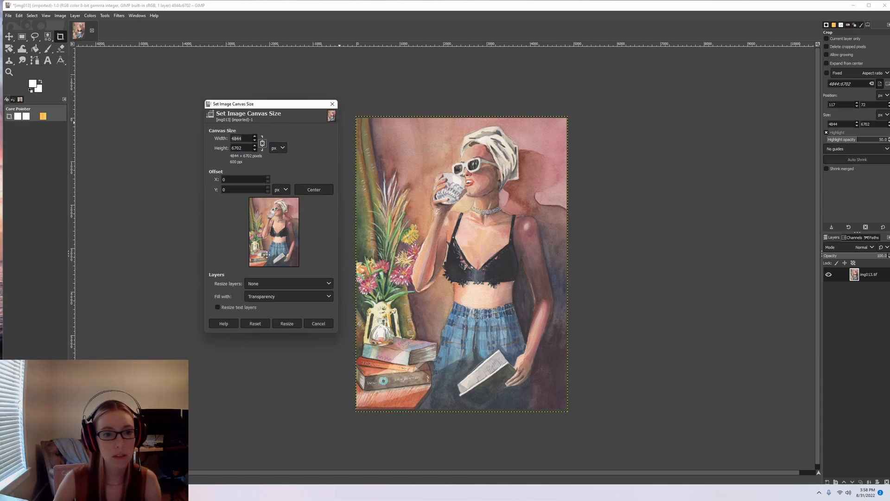
{"action": "left_click", "coordinate": [280, 148]}
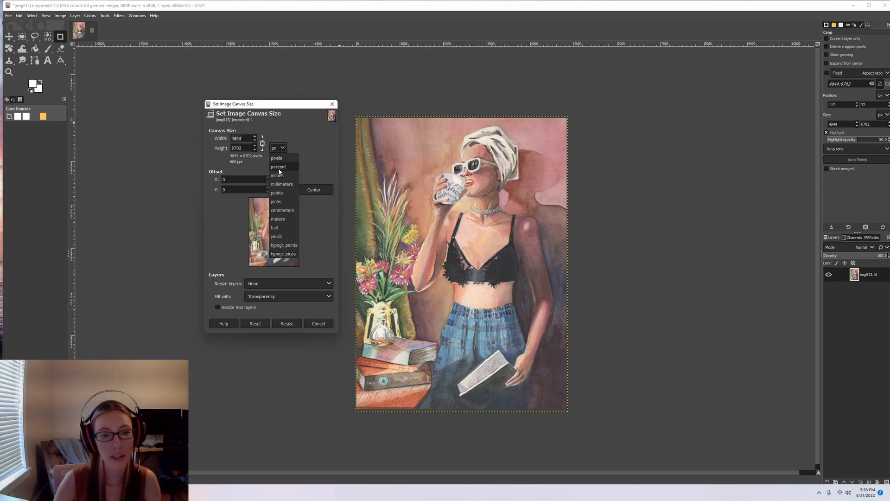
{"action": "left_click", "coordinate": [278, 167]}
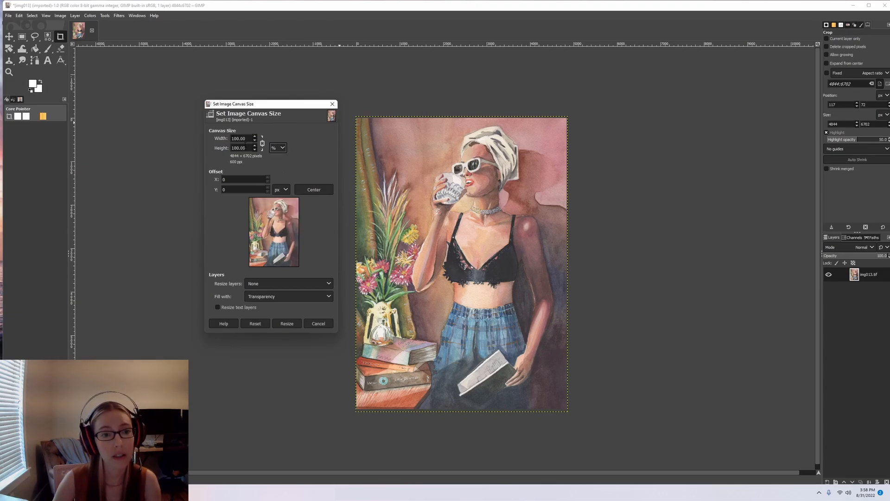
{"action": "triple_click", "coordinate": [240, 138]}
{"action": "type", "text": "200"}
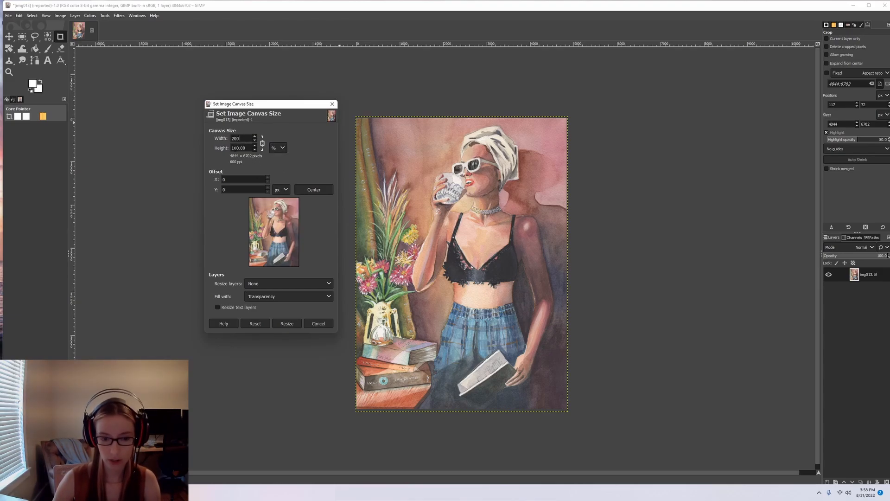
{"action": "key", "text": "Return"}
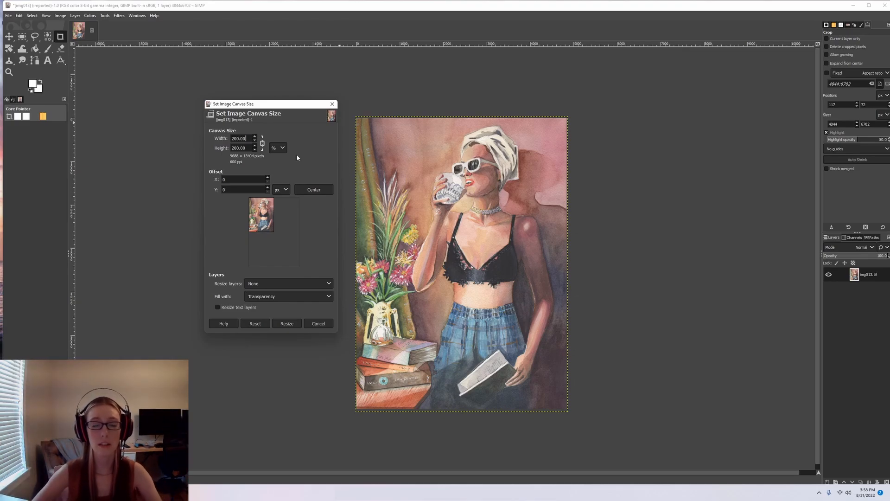
{"action": "left_click", "coordinate": [287, 323]}
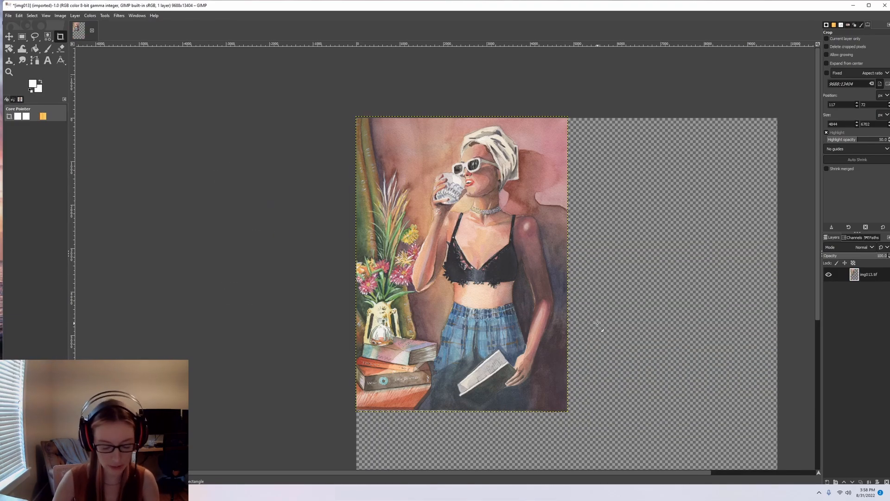
- Scale the painting layer to 200 percent in width and height with the Scale tool
{"action": "scroll", "coordinate": [598, 324], "scroll_direction": "down", "scroll_amount": 1}
{"action": "scroll", "coordinate": [600, 325], "scroll_direction": "down", "scroll_amount": 3}
{"action": "scroll", "coordinate": [668, 293], "scroll_direction": "down", "scroll_amount": 1}
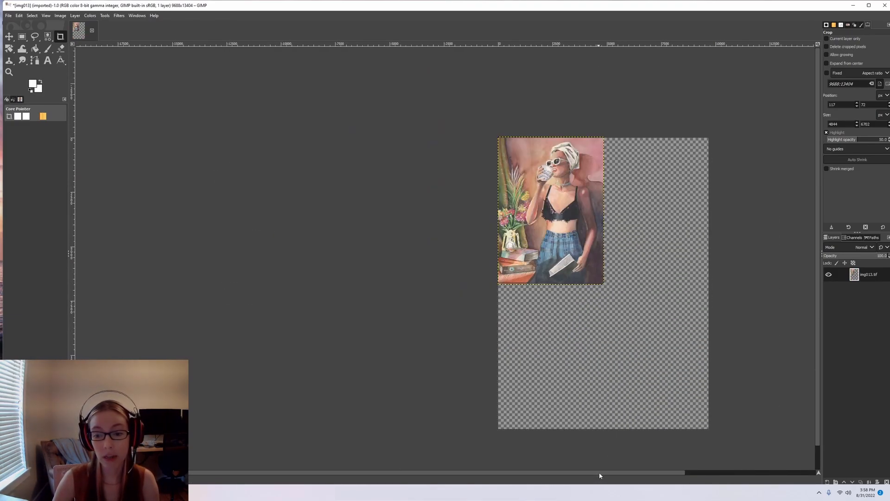
{"action": "left_click_drag", "start_coordinate": [600, 475], "coordinate": [622, 475]}
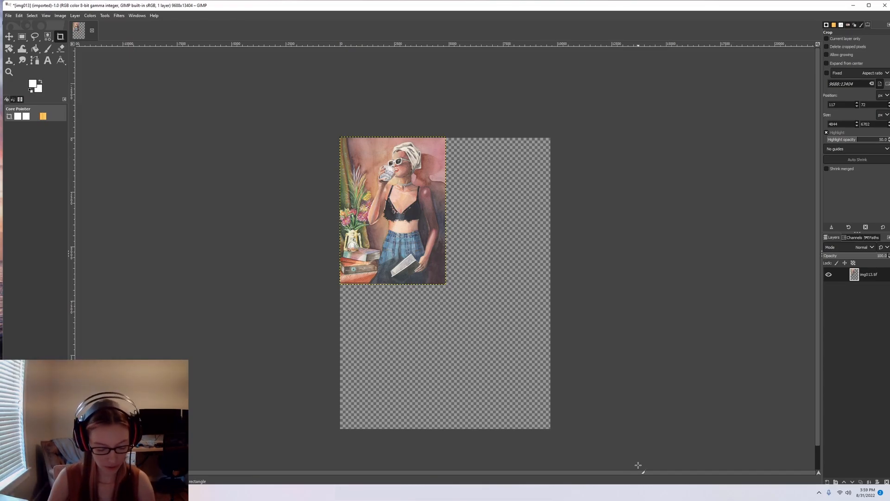
{"action": "key", "text": "shift+s"}
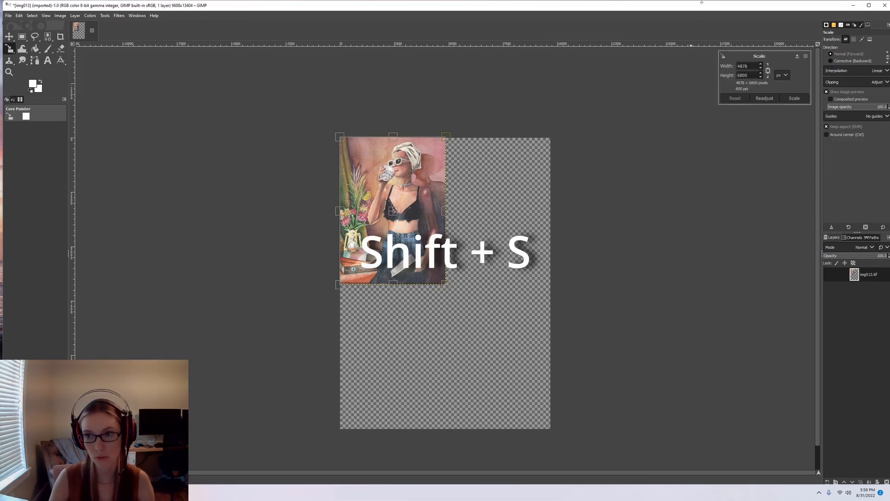
{"action": "left_click", "coordinate": [784, 75]}
{"action": "left_click", "coordinate": [783, 83]}
{"action": "double_click", "coordinate": [745, 66]}
{"action": "type", "text": "200"}
{"action": "key", "text": "Tab"}
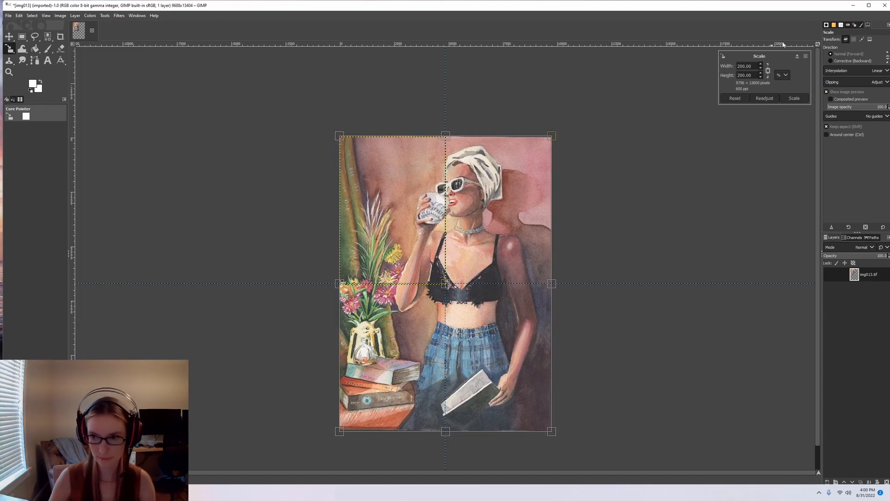
{"action": "left_click", "coordinate": [797, 95]}
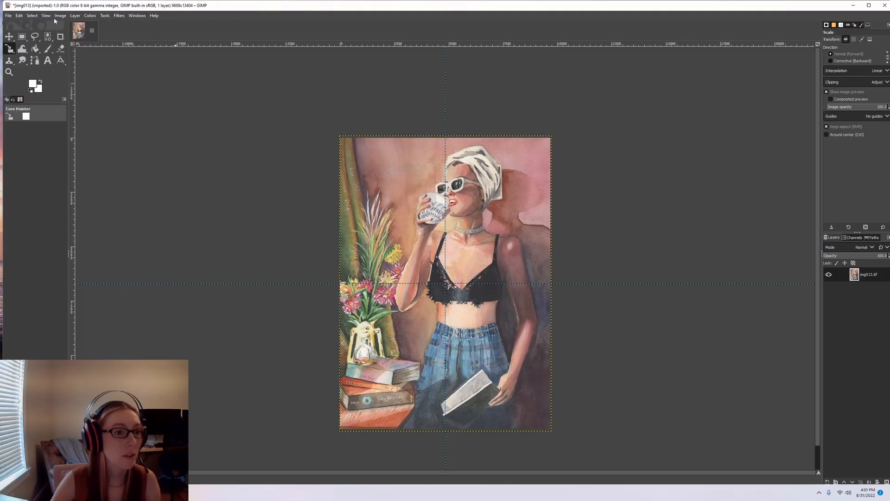
- Set the image's print resolution to 300 pixels/in without changing its pixel dimensions
{"action": "left_click", "coordinate": [58, 16]}
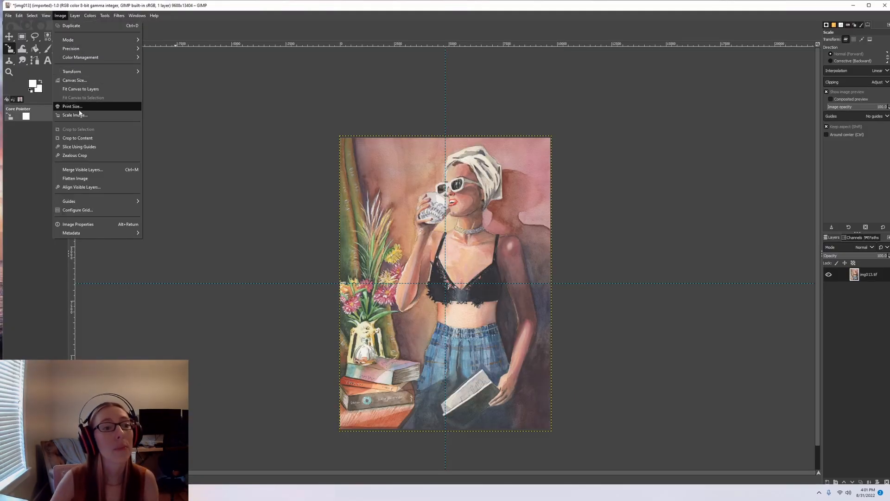
{"action": "left_click", "coordinate": [76, 109]}
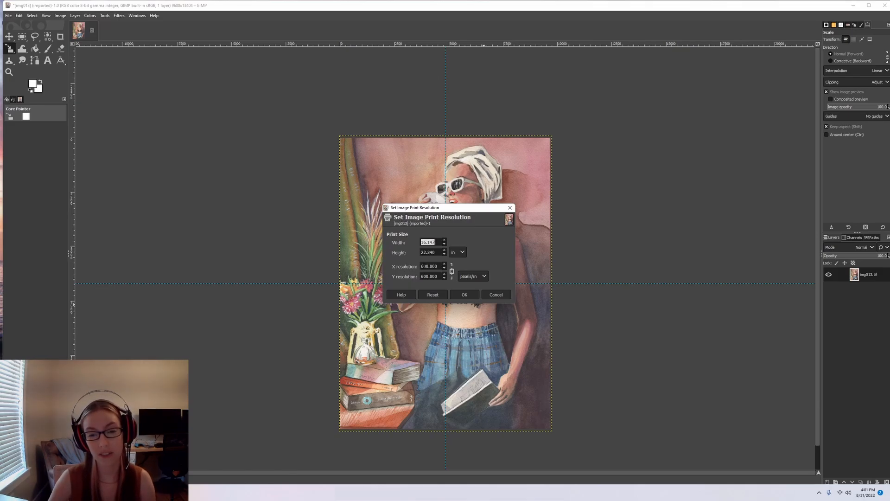
{"action": "double_click", "coordinate": [429, 266]}
{"action": "type", "text": "300"}
{"action": "key", "text": "Return"}
{"action": "left_click", "coordinate": [464, 294]}
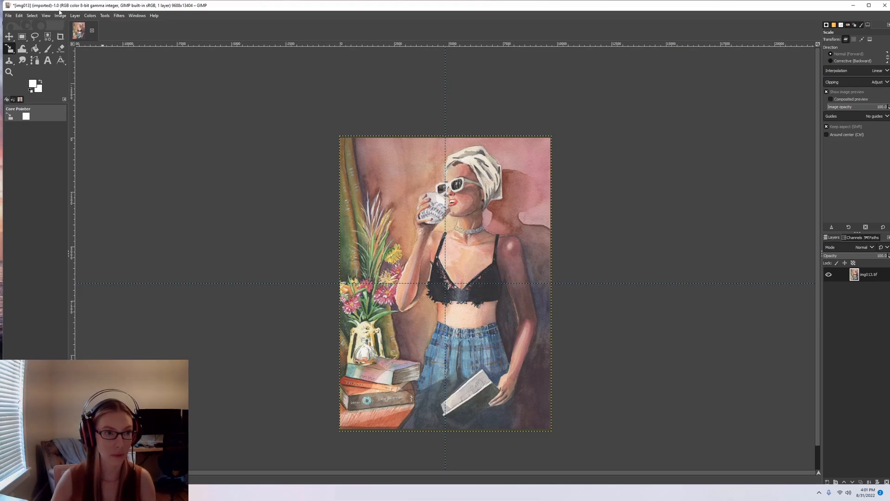
- Check the image's canvas size and resolution against the 300 ppi line in Notepad, leaving the canvas unchanged
{"action": "left_click", "coordinate": [58, 16]}
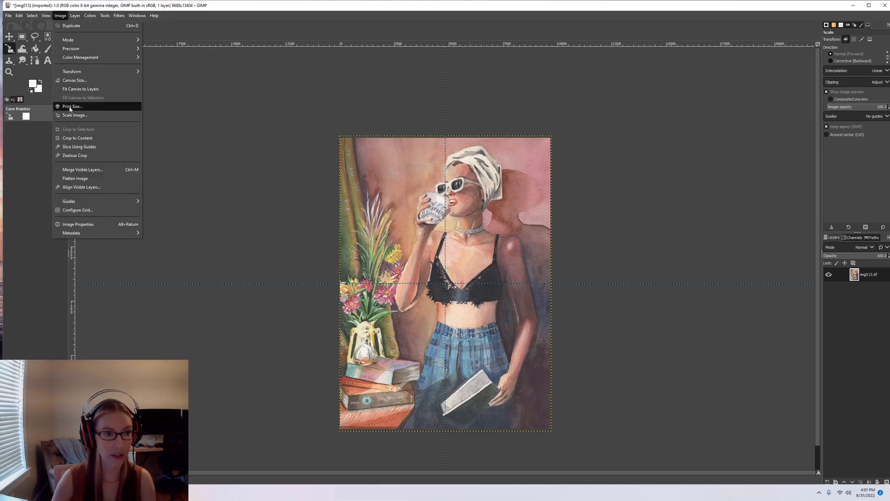
{"action": "left_click", "coordinate": [75, 80]}
{"action": "left_click_drag", "start_coordinate": [470, 148], "coordinate": [267, 108]}
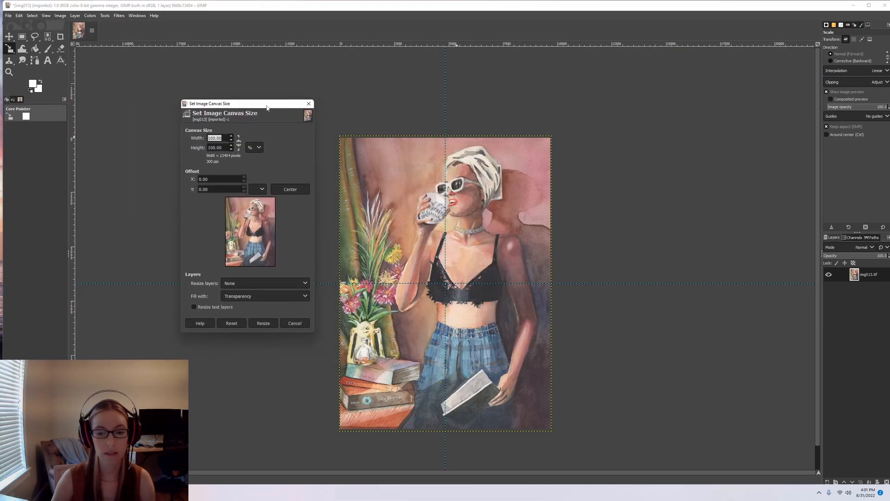
{"action": "key", "text": "alt+Tab"}
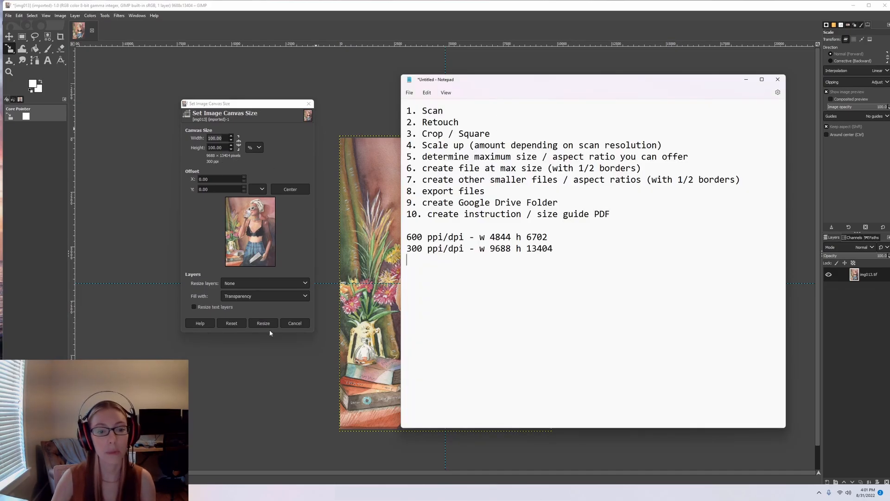
{"action": "left_click", "coordinate": [294, 323]}
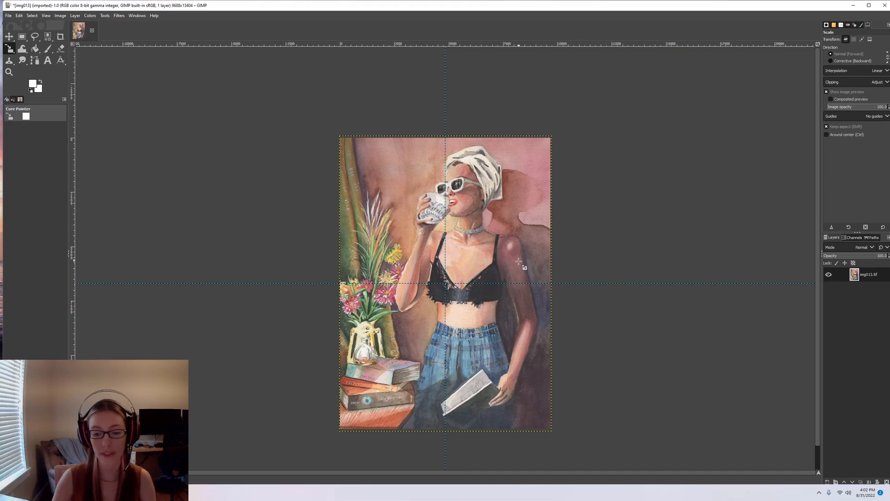
- Switch to the standard frame size chart in the browser and highlight the 300 ppi dimensions in Notepad over it
{"action": "mouse_move", "coordinate": [506, 492]}
{"action": "left_click", "coordinate": [493, 466]}
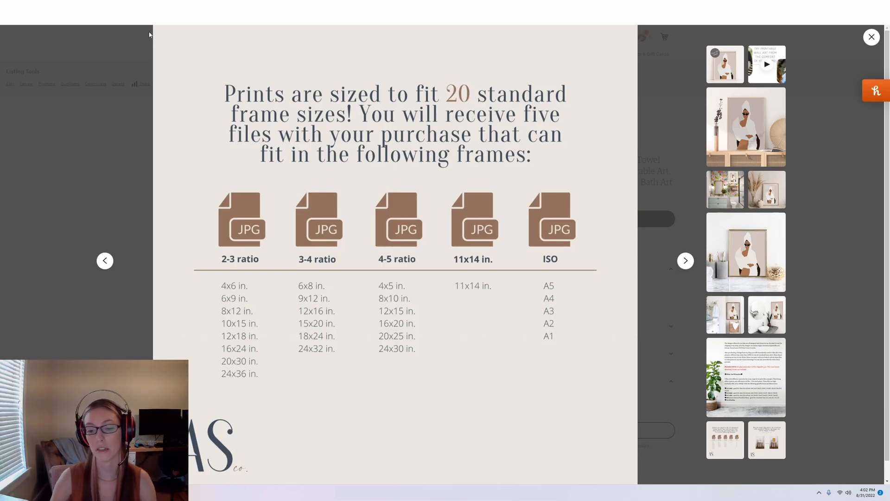
{"action": "left_click", "coordinate": [499, 493]}
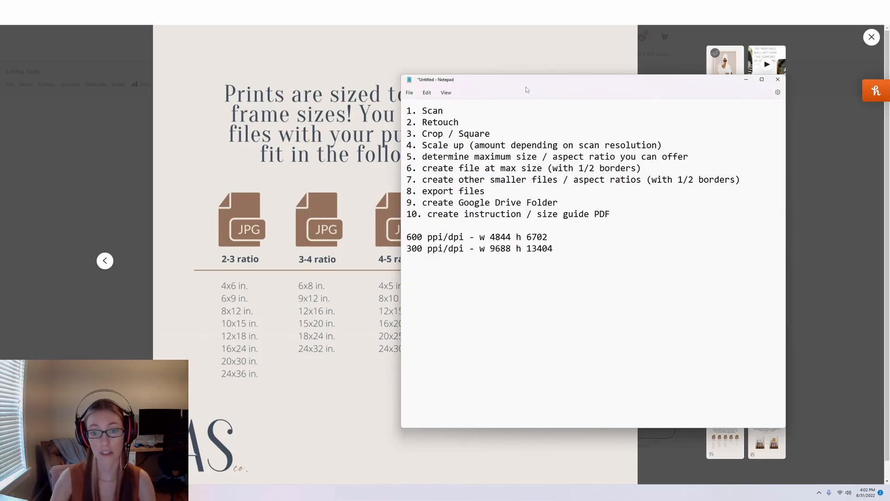
{"action": "left_click_drag", "start_coordinate": [553, 248], "coordinate": [491, 248]}
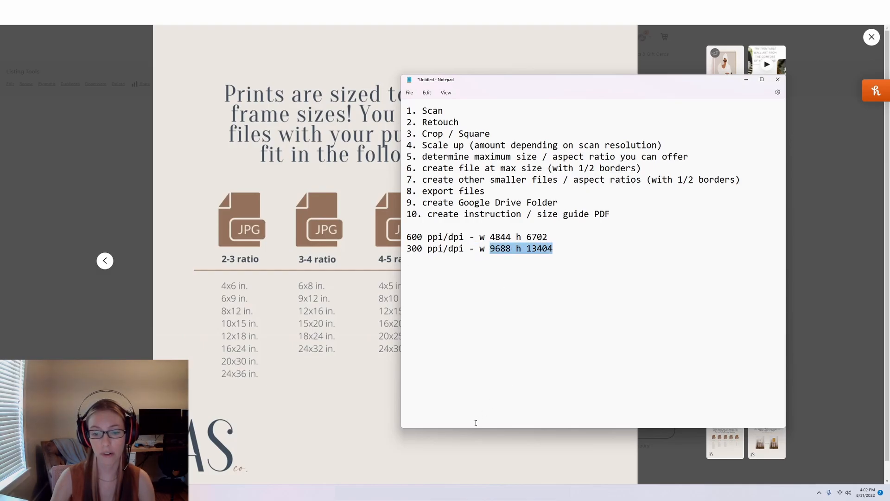
- Open Calculator and divide the 9688 pixel width by 300 to get the print width in inches
{"action": "left_click", "coordinate": [417, 492]}
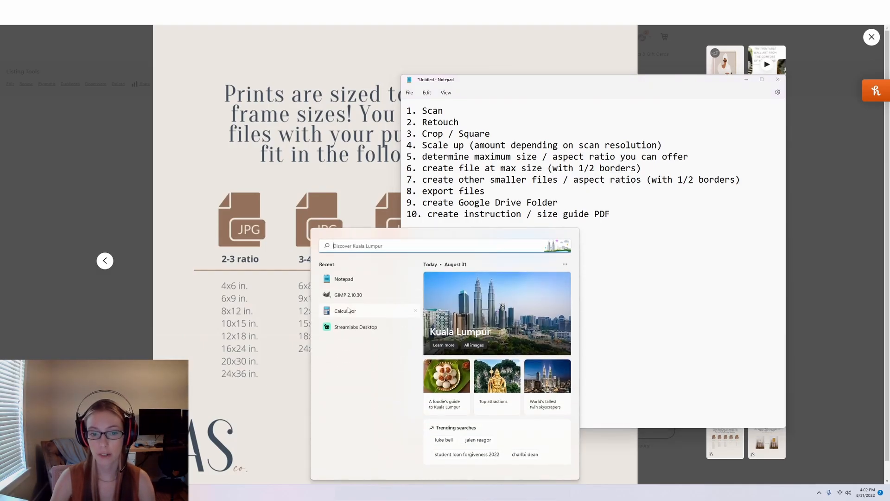
{"action": "left_click", "coordinate": [349, 311]}
{"action": "left_click", "coordinate": [473, 266]}
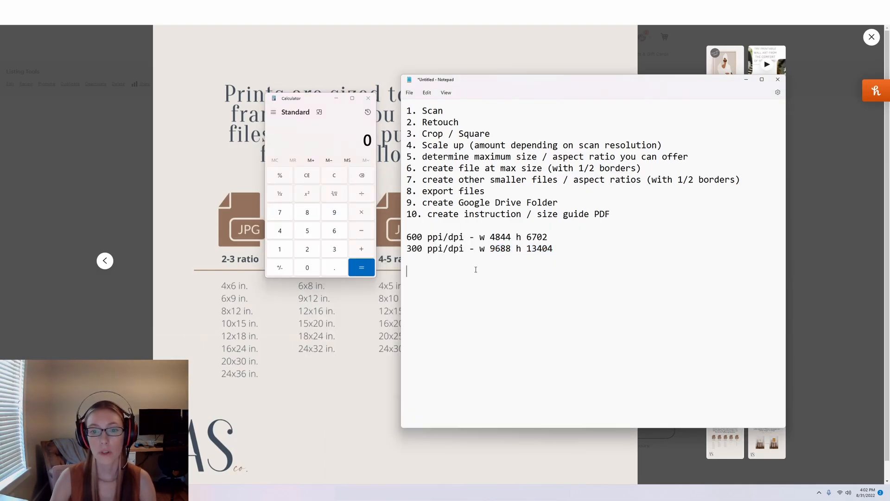
{"action": "left_click", "coordinate": [327, 217]}
{"action": "left_click", "coordinate": [334, 231]}
{"action": "left_click", "coordinate": [308, 214]}
{"action": "left_click", "coordinate": [307, 214]}
{"action": "left_click", "coordinate": [361, 195]}
{"action": "left_click", "coordinate": [334, 251]}
{"action": "left_click", "coordinate": [310, 269]}
{"action": "left_click", "coordinate": [312, 270]}
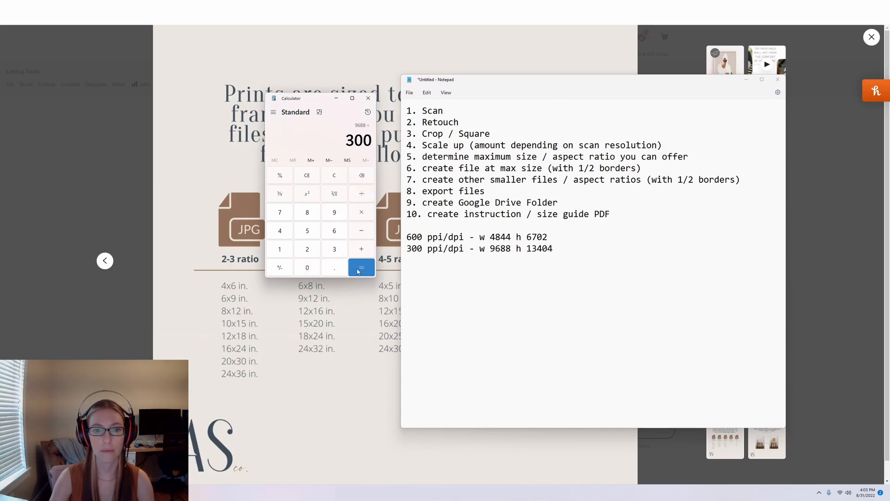
{"action": "left_click", "coordinate": [362, 268]}
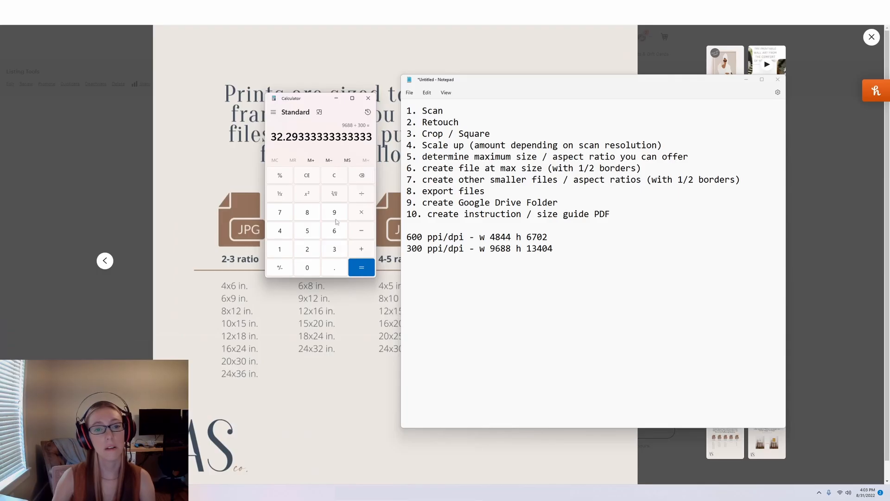
- Clear the Calculator and divide the 13404 pixel height by 300 to get the print height in inches
{"action": "key", "text": "Escape"}
{"action": "type", "text": "13"}
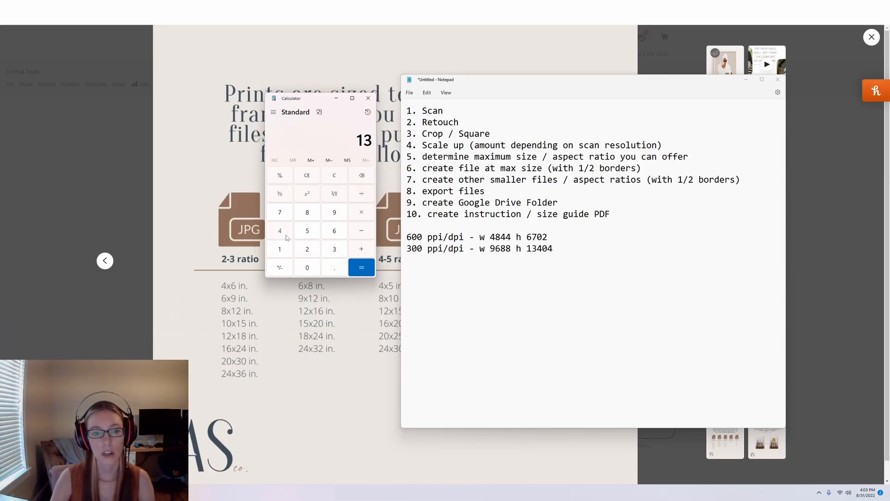
{"action": "type", "text": "404/2"}
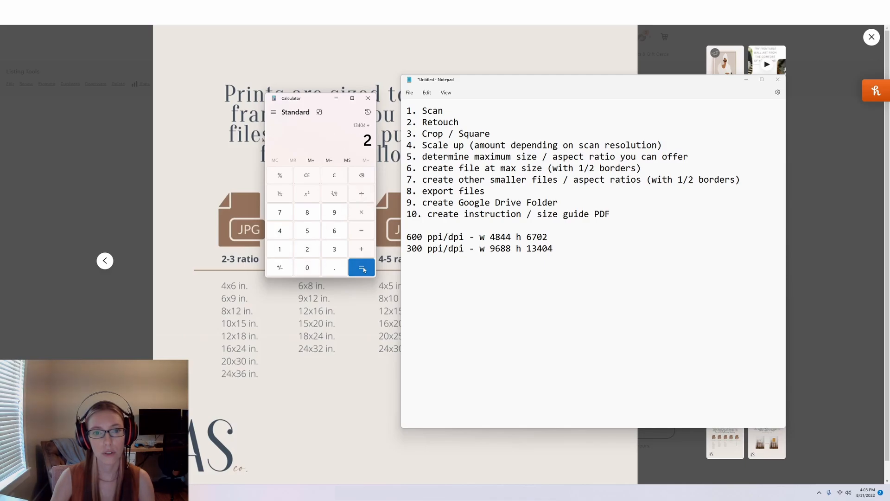
{"action": "key", "text": "BackSpace"}
{"action": "type", "text": "300"}
{"action": "key", "text": "Return"}
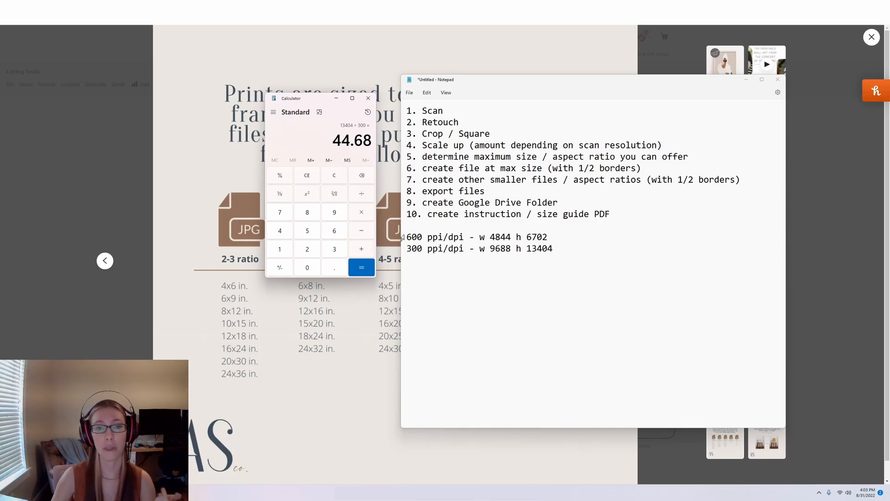
- Switch to GIMP and create a new blank image 24 inches wide and 36 inches high, accepting the large image size
{"action": "left_click", "coordinate": [316, 468]}
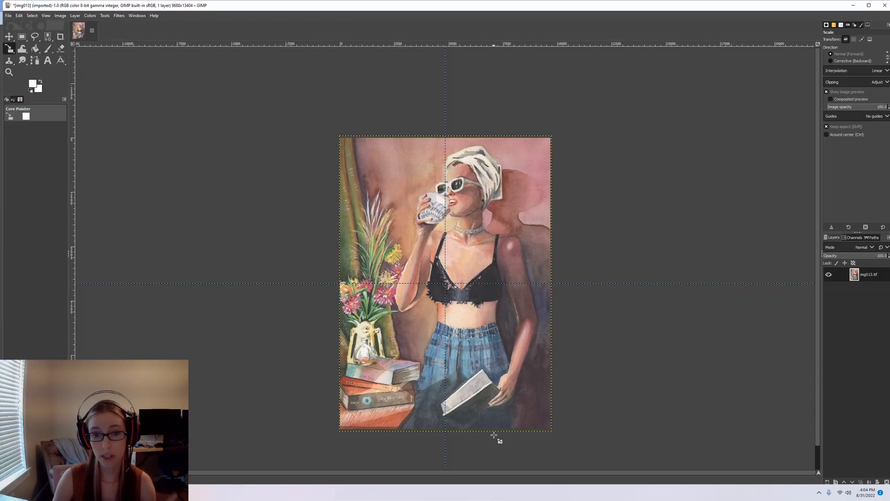
{"action": "left_click", "coordinate": [8, 16]}
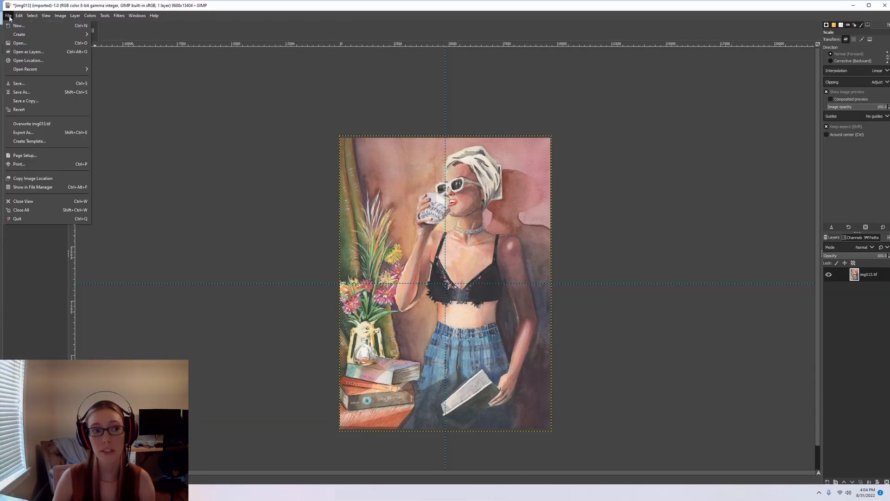
{"action": "left_click", "coordinate": [46, 24]}
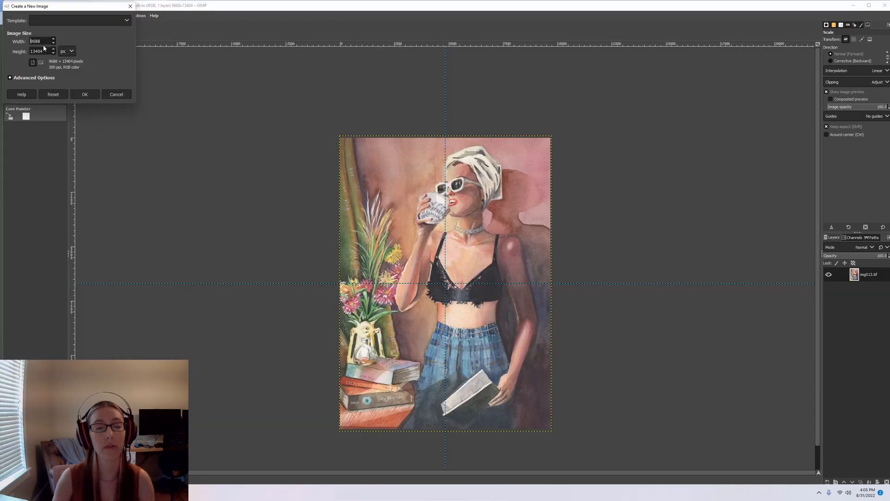
{"action": "left_click", "coordinate": [67, 51]}
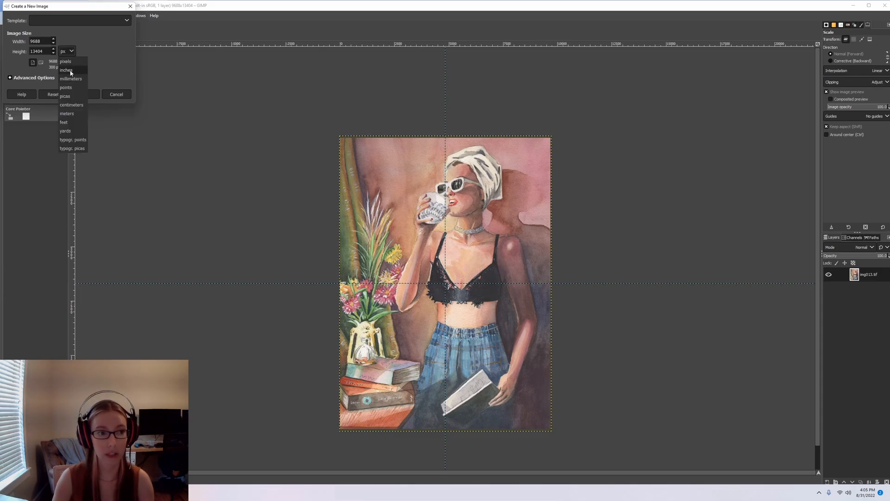
{"action": "left_click", "coordinate": [70, 70]}
{"action": "double_click", "coordinate": [37, 42]}
{"action": "type", "text": "24"}
{"action": "key", "text": "Tab"}
{"action": "type", "text": "36"}
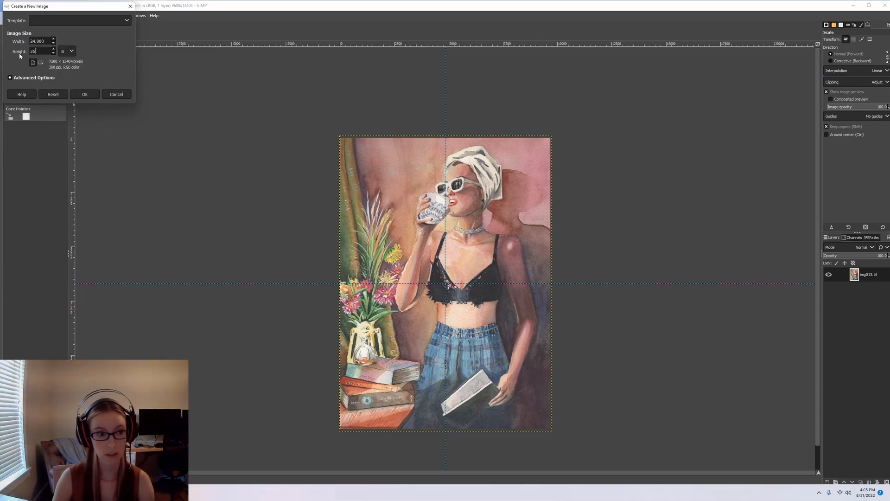
{"action": "left_click", "coordinate": [85, 94]}
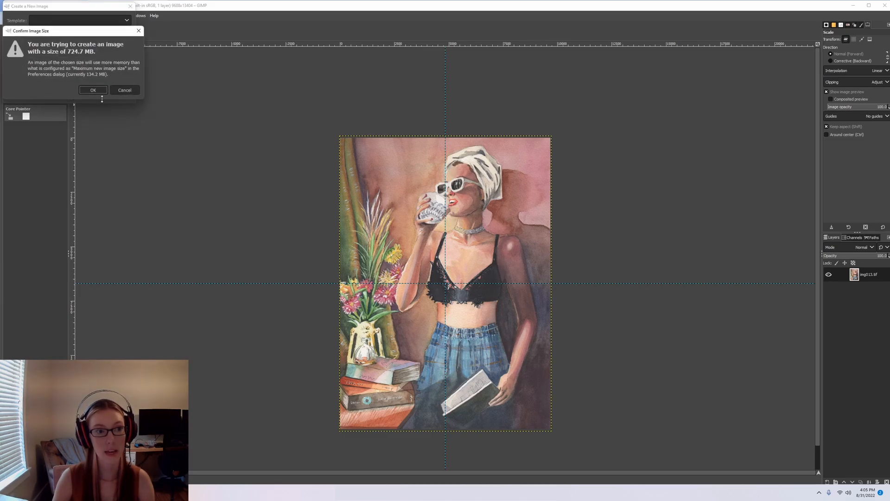
{"action": "left_click", "coordinate": [93, 89]}
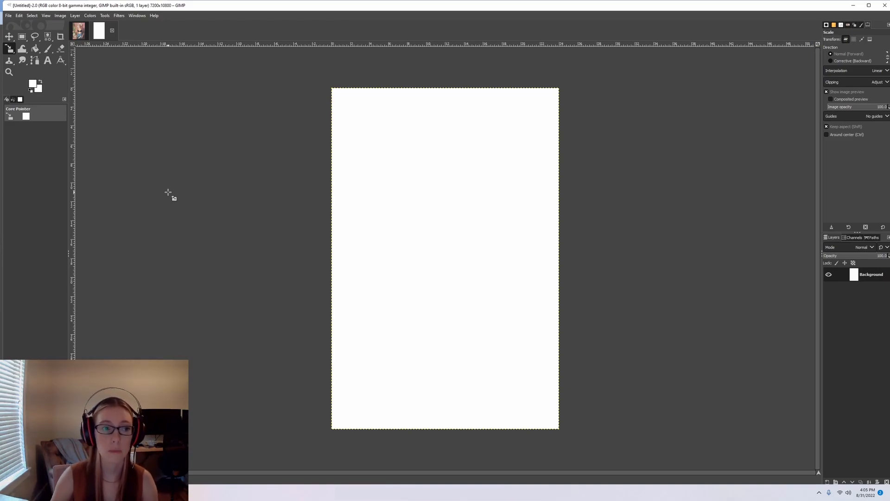
- Add a horizontal guide at position 150 to mark the half-inch border along the canvas's top edge
{"action": "left_click", "coordinate": [60, 15]}
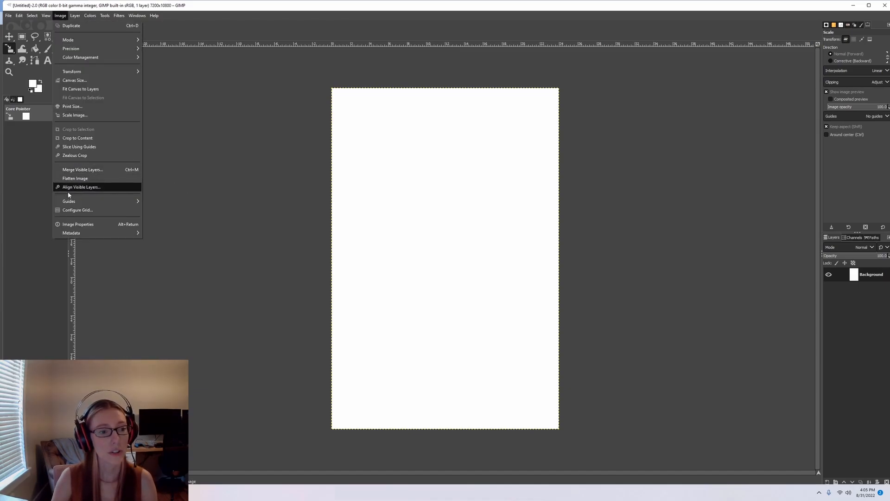
{"action": "mouse_move", "coordinate": [116, 201]}
{"action": "left_click", "coordinate": [163, 210]}
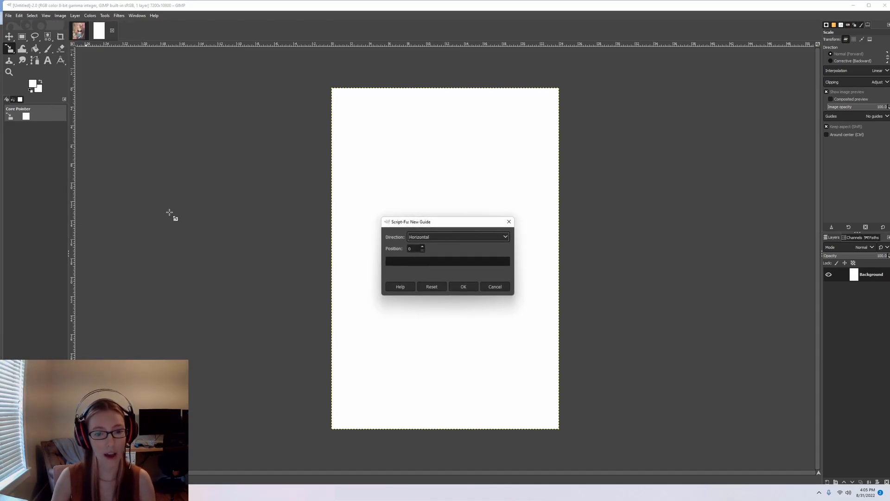
{"action": "left_click_drag", "start_coordinate": [432, 226], "coordinate": [241, 187]}
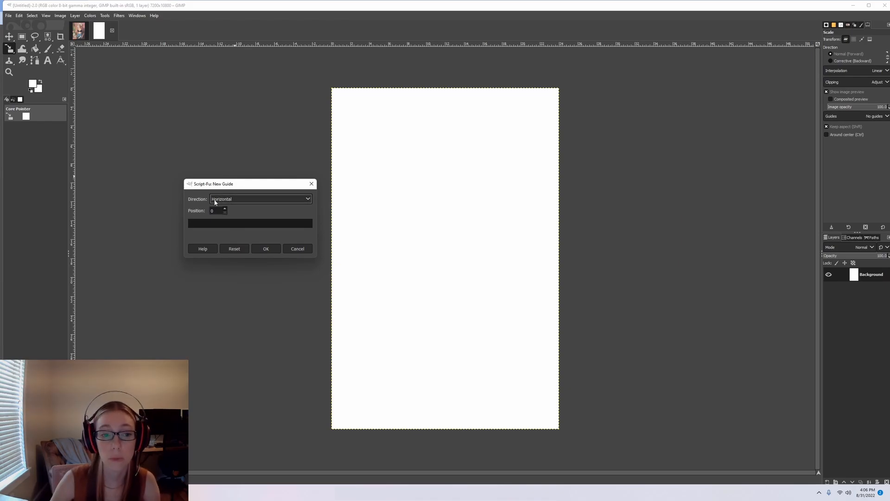
{"action": "key", "text": "Tab"}
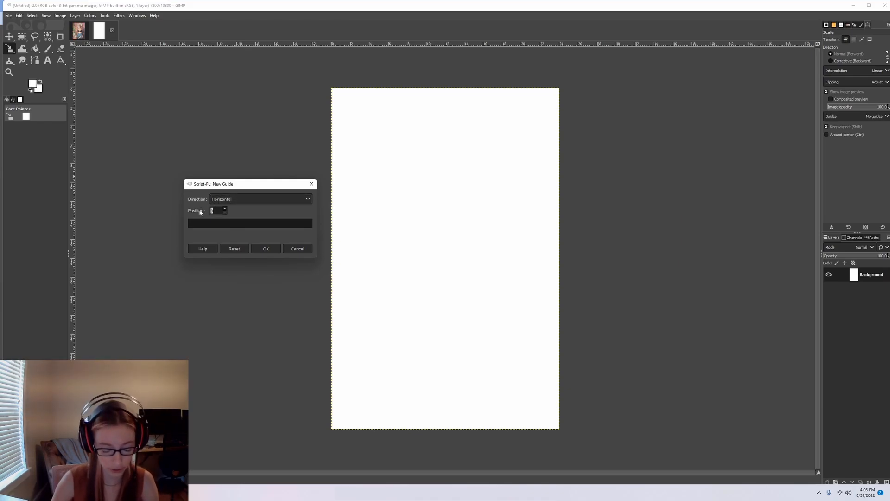
{"action": "type", "text": "150"}
{"action": "key", "text": "Return"}
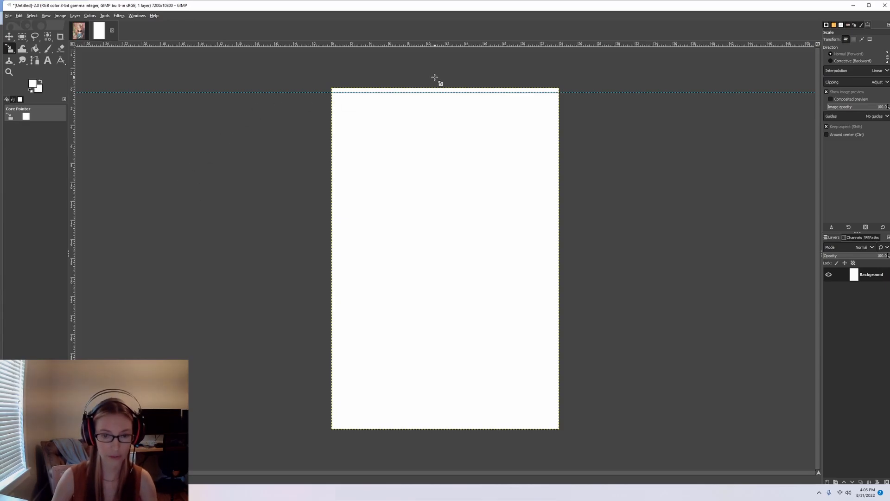
- Add a second horizontal guide at position 10650 to mark the border along the canvas's bottom edge
{"action": "scroll", "coordinate": [435, 79], "scroll_direction": "up", "scroll_amount": 5}
{"action": "scroll", "coordinate": [435, 91], "scroll_direction": "down", "scroll_amount": 5}
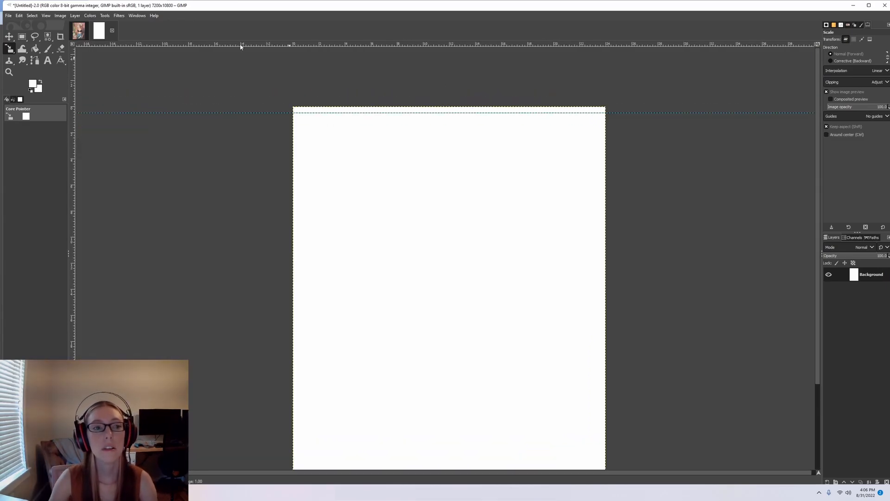
{"action": "left_click", "coordinate": [62, 17]}
{"action": "mouse_move", "coordinate": [65, 201]}
{"action": "left_click", "coordinate": [176, 211]}
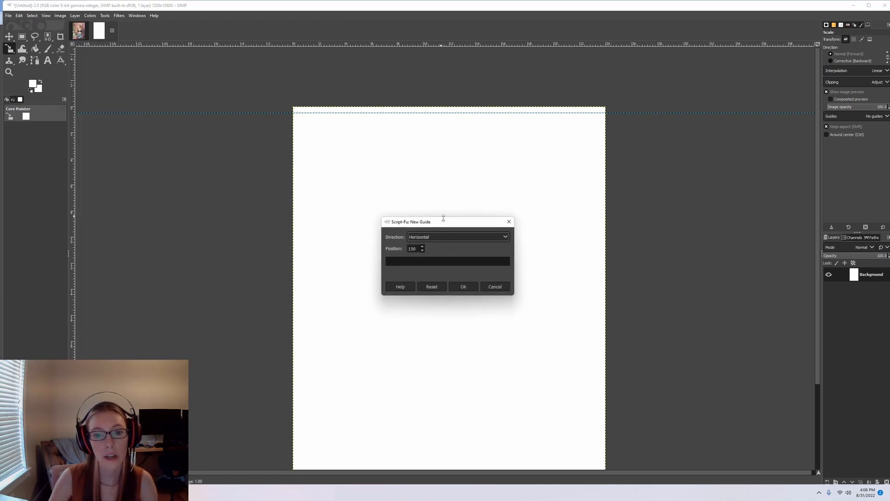
{"action": "left_click_drag", "start_coordinate": [443, 223], "coordinate": [193, 192]}
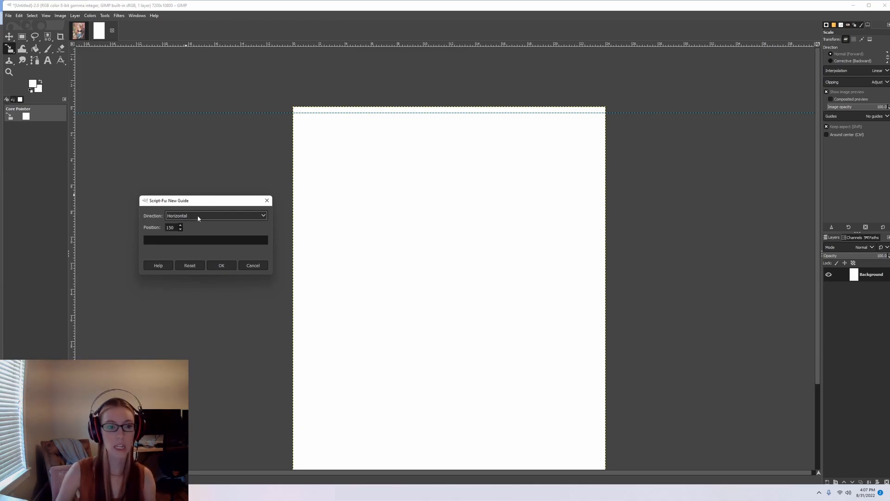
{"action": "key", "text": "Tab"}
{"action": "type", "text": "10650"}
{"action": "key", "text": "Return"}
- Add a vertical guide at position 150 to mark the border along the canvas's left edge
{"action": "scroll", "coordinate": [312, 259], "scroll_direction": "down", "scroll_amount": 3}
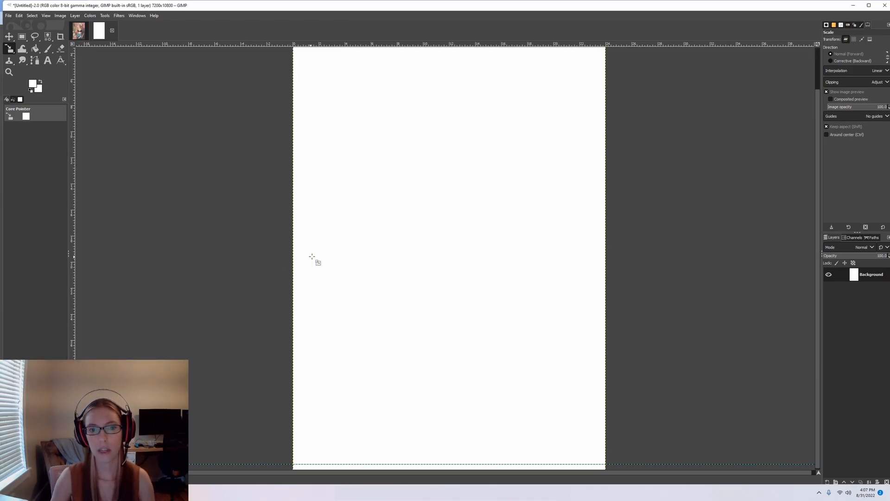
{"action": "scroll", "coordinate": [464, 415], "scroll_direction": "down", "scroll_amount": 2}
{"action": "scroll", "coordinate": [460, 461], "scroll_direction": "up", "scroll_amount": 4}
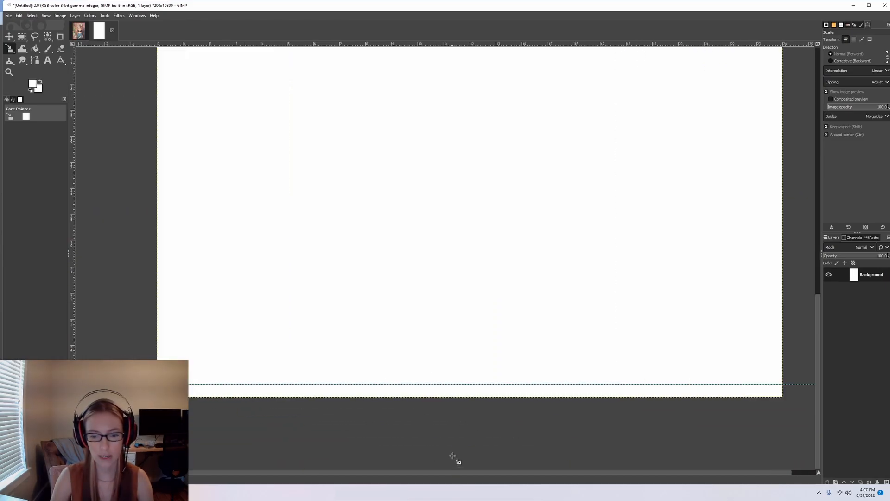
{"action": "scroll", "coordinate": [459, 299], "scroll_direction": "down", "scroll_amount": 3}
{"action": "scroll", "coordinate": [460, 299], "scroll_direction": "up", "scroll_amount": 3}
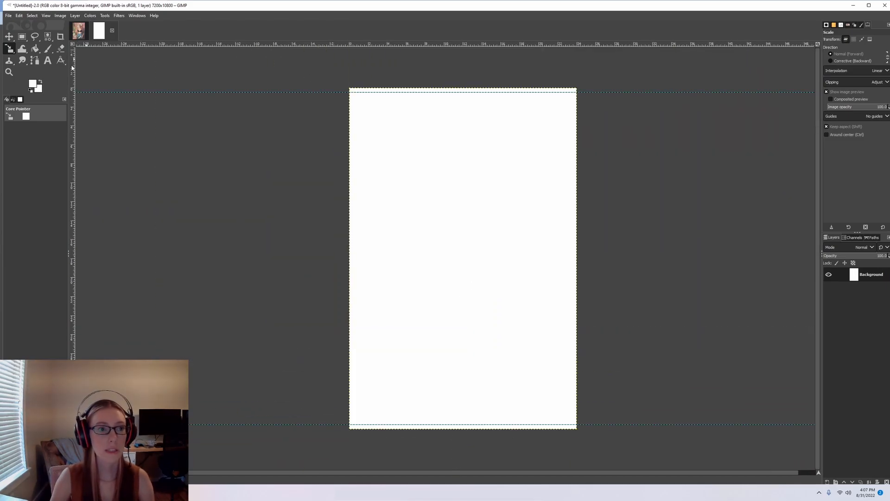
{"action": "left_click", "coordinate": [60, 15]}
{"action": "mouse_move", "coordinate": [93, 200]}
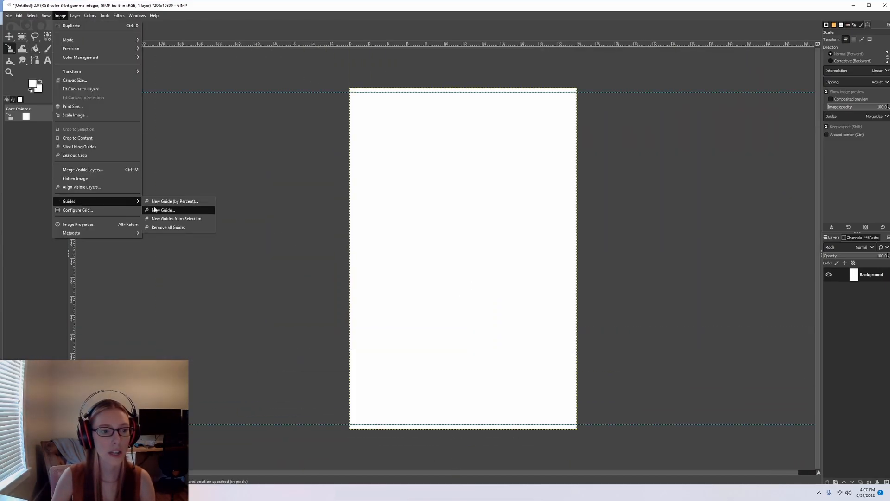
{"action": "left_click", "coordinate": [176, 209]}
{"action": "left_click", "coordinate": [420, 237]}
{"action": "left_click", "coordinate": [422, 256]}
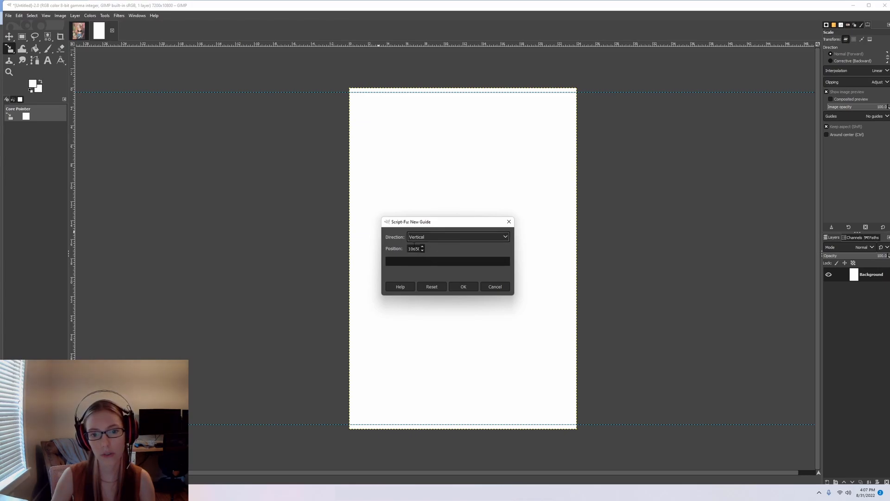
{"action": "key", "text": "Tab"}
{"action": "type", "text": "150"}
{"action": "key", "text": "Return"}
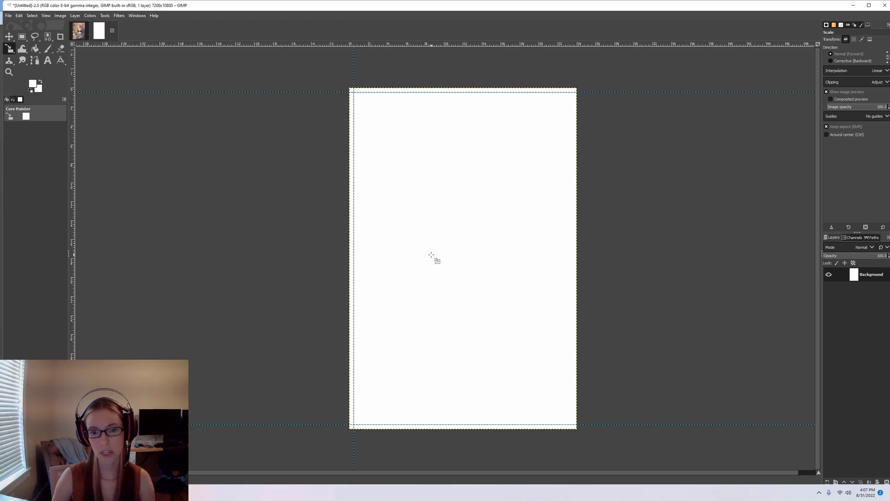
- Add a second vertical guide at position 7050 to mark the border along the canvas's right edge
{"action": "left_click", "coordinate": [66, 18]}
{"action": "mouse_move", "coordinate": [92, 201]}
{"action": "left_click", "coordinate": [176, 209]}
{"action": "double_click", "coordinate": [413, 249]}
{"action": "key", "text": "BackSpace"}
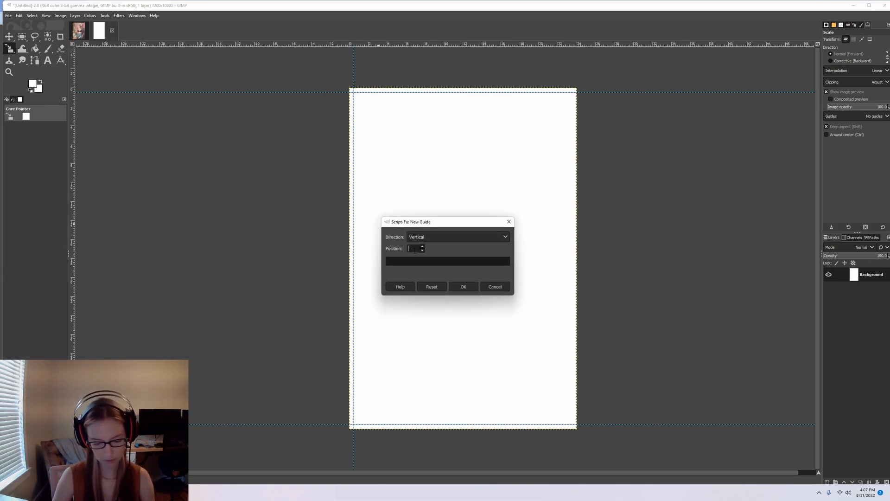
{"action": "type", "text": "7050"}
{"action": "key", "text": "Return"}
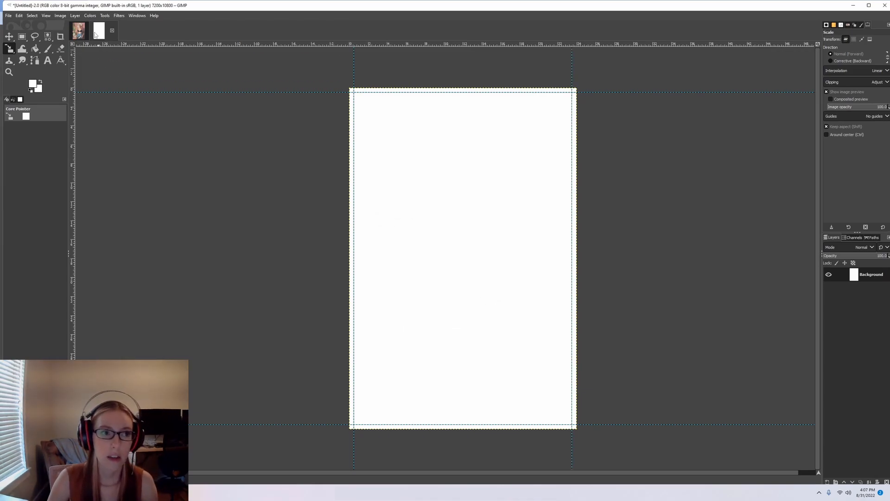
- Make sure Snap to Guides is enabled for the new canvas
{"action": "left_click", "coordinate": [64, 18]}
{"action": "mouse_move", "coordinate": [49, 15]}
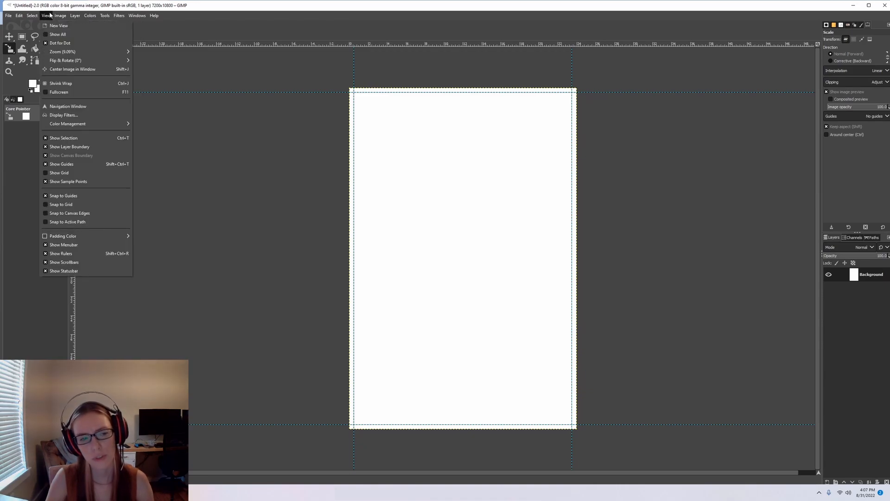
{"action": "left_click", "coordinate": [48, 196]}
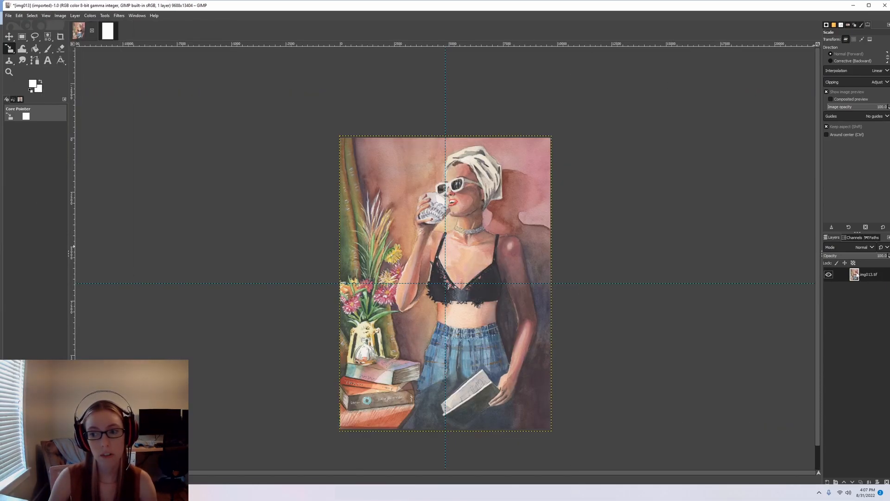
- Copy the painting from the img013 image, paste it into the new 24x36 canvas, and turn the floating selection into a layer
{"action": "key", "text": "ctrl+c"}
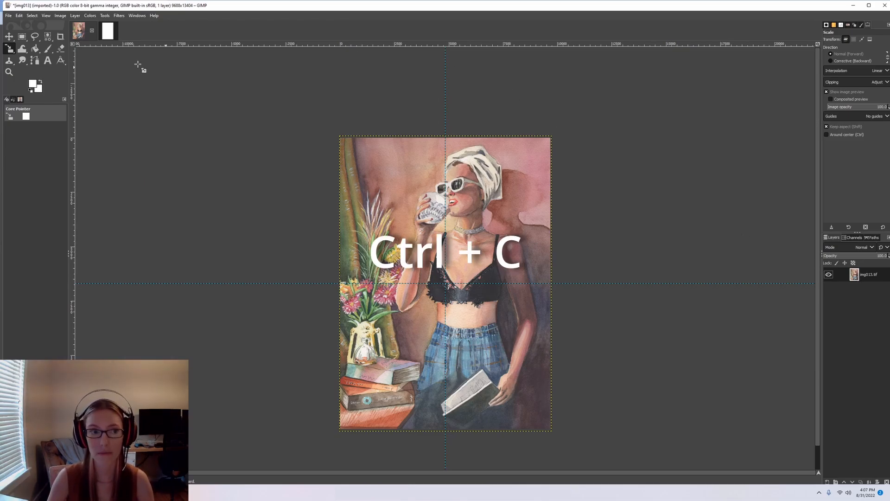
{"action": "left_click", "coordinate": [107, 31]}
{"action": "key", "text": "ctrl+v"}
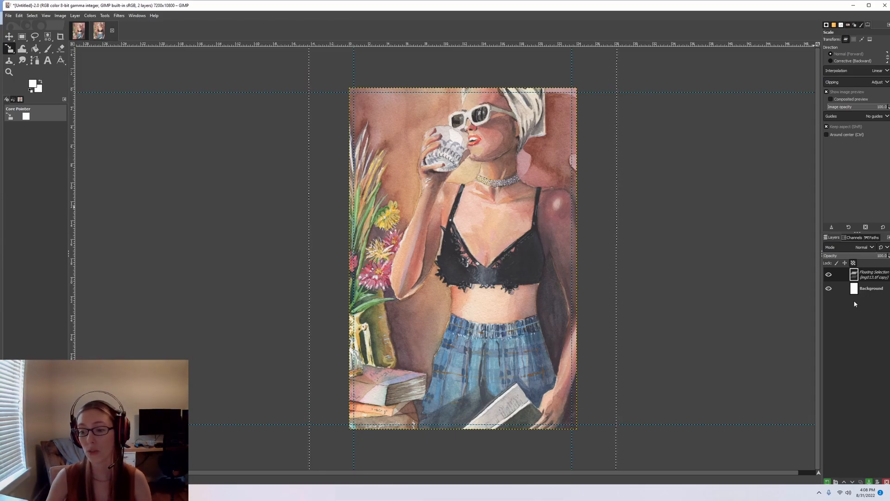
{"action": "key", "text": "super+Up"}
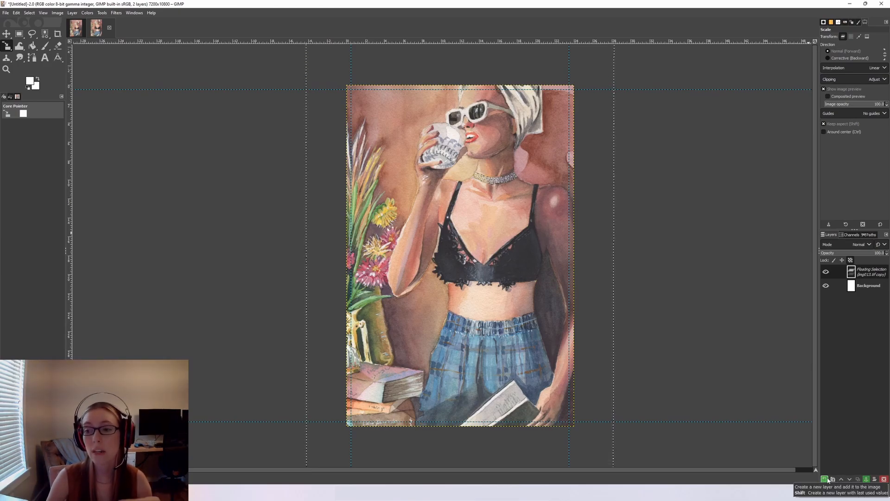
{"action": "left_click", "coordinate": [825, 479]}
- Toggle the pasted painting layer's visibility off and on to compare it with the white background
{"action": "left_click", "coordinate": [826, 271]}
{"action": "left_click", "coordinate": [826, 272]}
{"action": "left_click", "coordinate": [826, 271]}
{"action": "left_click", "coordinate": [826, 274]}
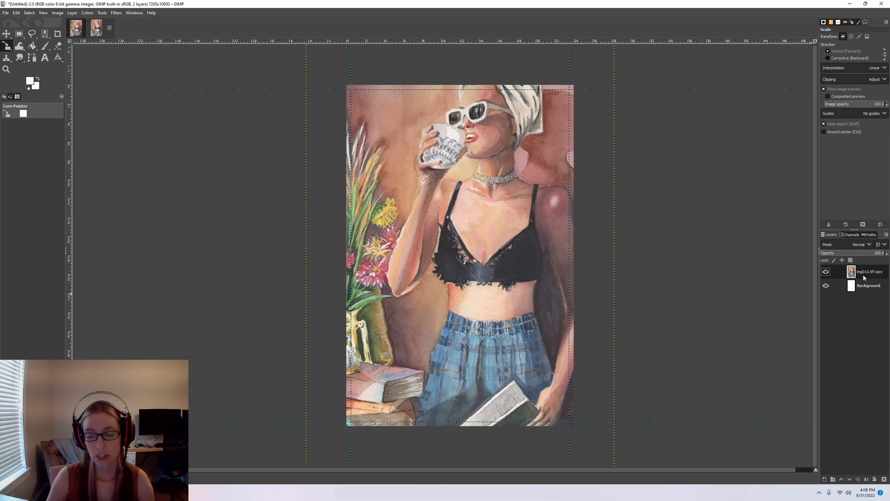
- Scale the pasted painting layer down to about 25.58 x 35.66 inches and reposition it over the 24x36 canvas
{"action": "left_click", "coordinate": [863, 274]}
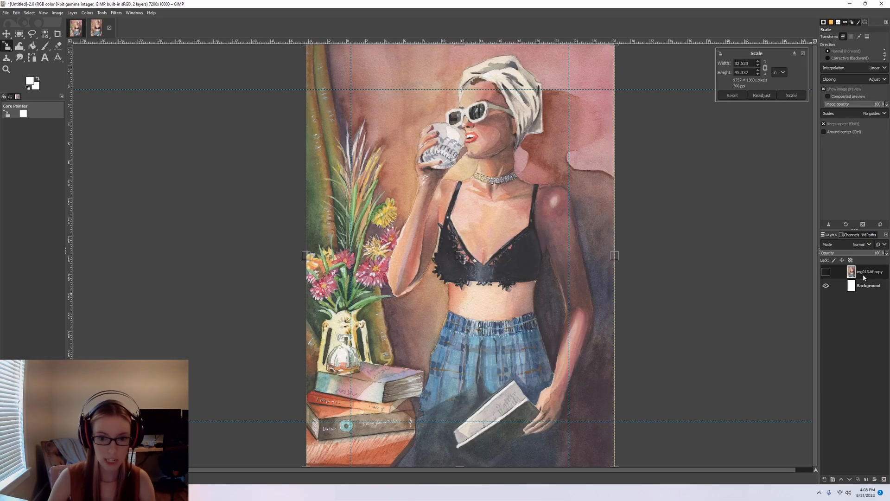
{"action": "left_click_drag", "start_coordinate": [606, 465], "coordinate": [582, 424]}
{"action": "left_click_drag", "start_coordinate": [394, 188], "coordinate": [436, 229]}
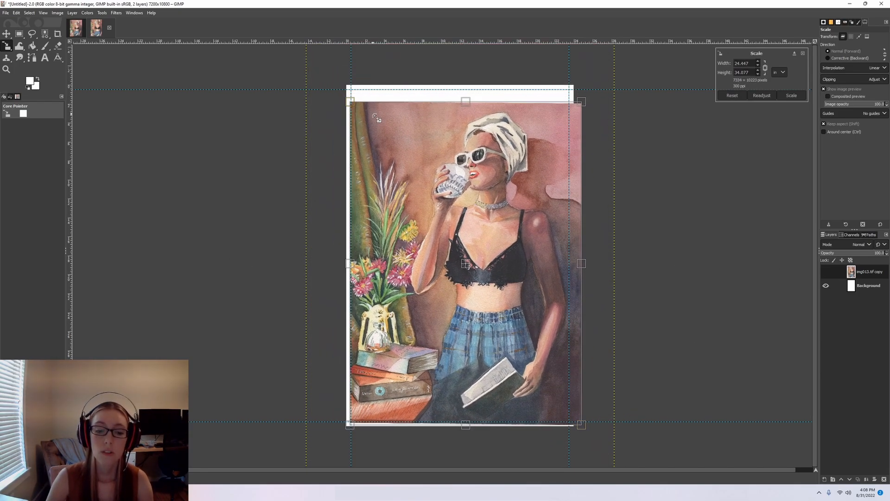
{"action": "left_click_drag", "start_coordinate": [375, 116], "coordinate": [370, 117]}
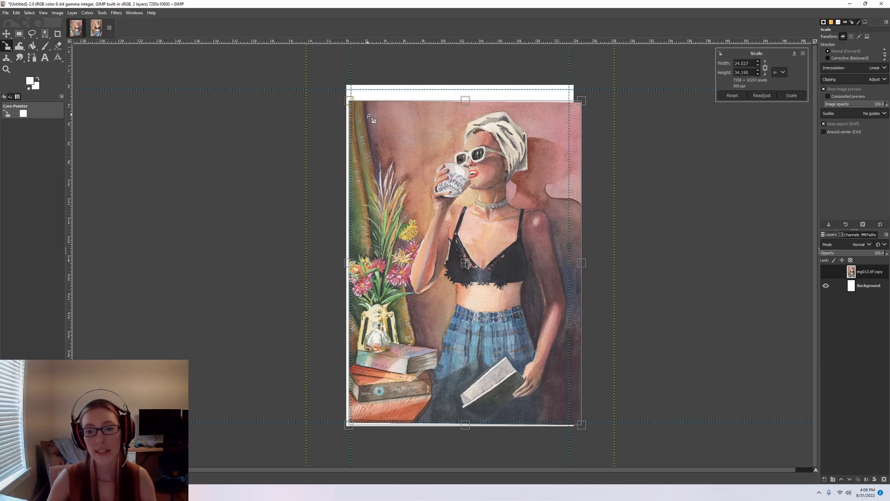
{"action": "left_click_drag", "start_coordinate": [581, 101], "coordinate": [579, 98]}
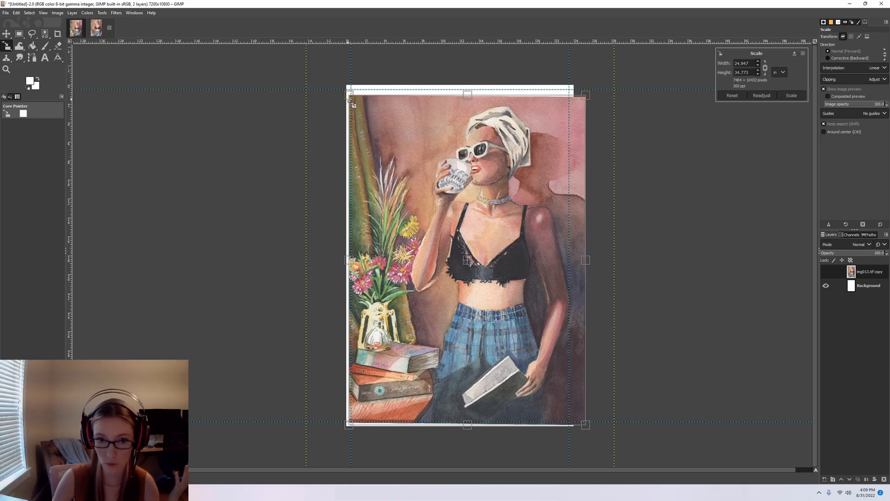
{"action": "left_click_drag", "start_coordinate": [359, 110], "coordinate": [354, 102]}
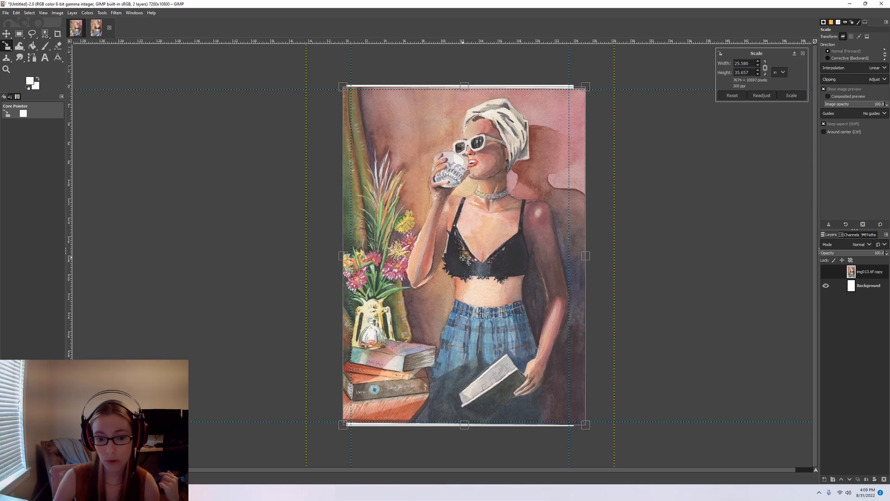
{"action": "left_click_drag", "start_coordinate": [468, 263], "coordinate": [474, 262]}
{"action": "scroll", "coordinate": [491, 197], "scroll_direction": "right", "scroll_amount": 2}
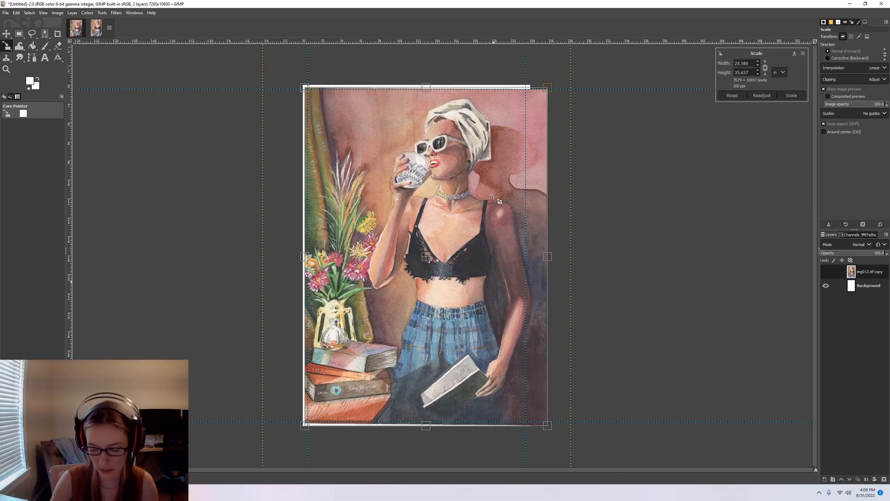
{"action": "key", "text": "Return"}
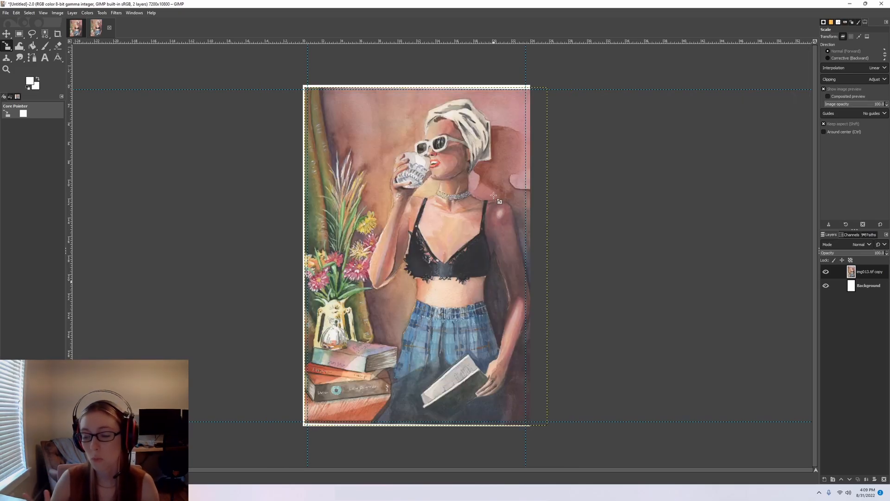
- Check the scaled painting's edges against the border guides, and add a transparent layer named borders above it
{"action": "scroll", "coordinate": [323, 134], "scroll_direction": "up", "scroll_amount": 1}
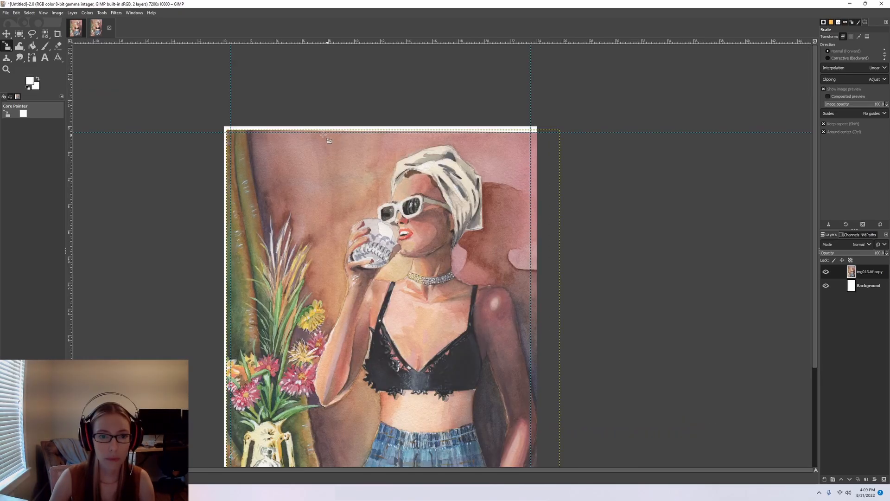
{"action": "scroll", "coordinate": [323, 135], "scroll_direction": "up", "scroll_amount": 4}
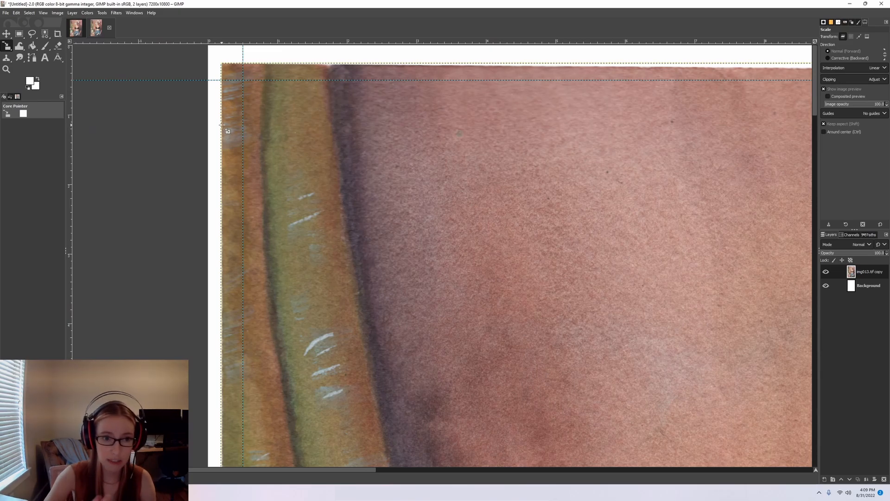
{"action": "scroll", "coordinate": [484, 199], "scroll_direction": "down", "scroll_amount": 5}
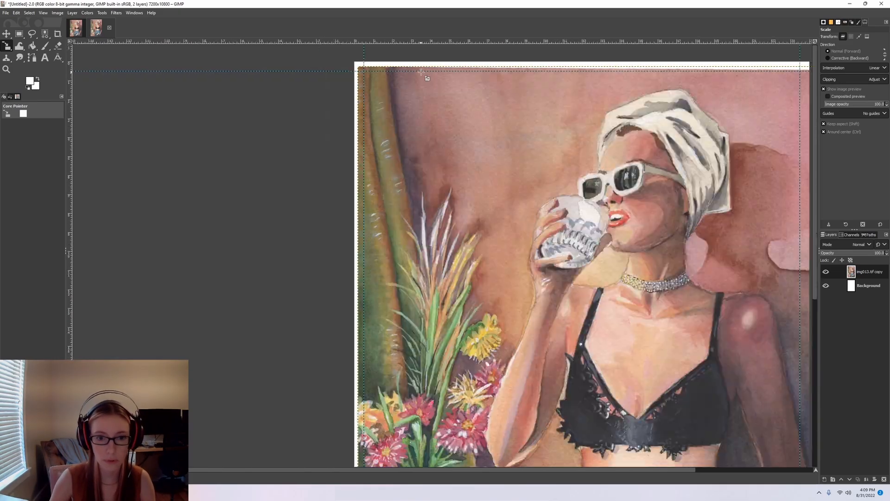
{"action": "scroll", "coordinate": [662, 338], "scroll_direction": "up", "scroll_amount": 2}
{"action": "scroll", "coordinate": [367, 311], "scroll_direction": "up", "scroll_amount": 2}
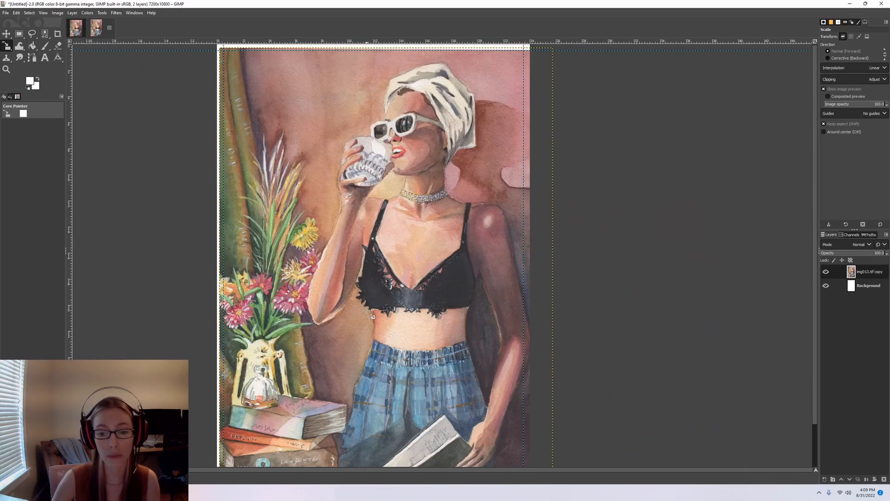
{"action": "scroll", "coordinate": [367, 310], "scroll_direction": "down", "scroll_amount": 1}
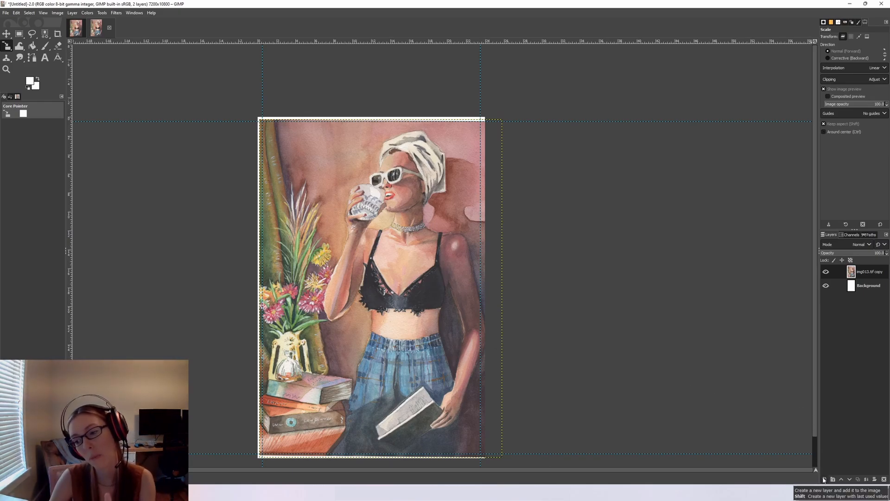
{"action": "left_click", "coordinate": [824, 479]}
{"action": "key", "text": "Return"}
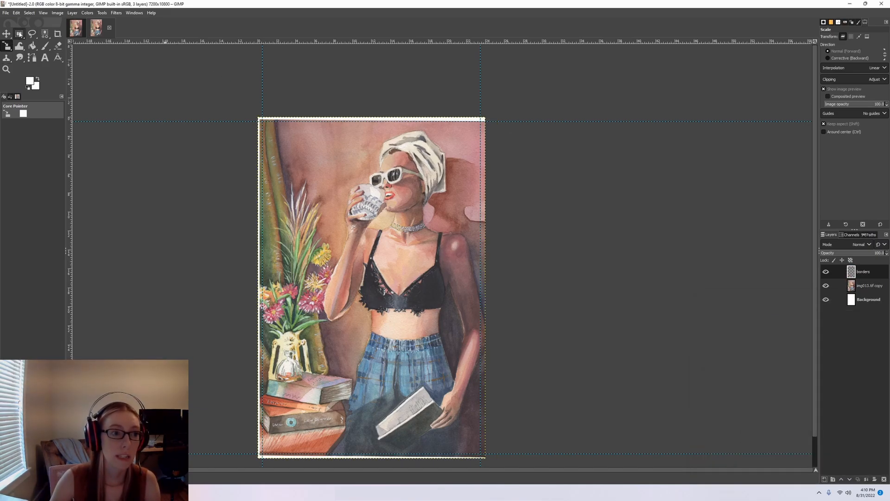
- Make a rectangular selection across the full canvas width, covering the border strip above the upper horizontal guide
{"action": "left_click", "coordinate": [19, 34]}
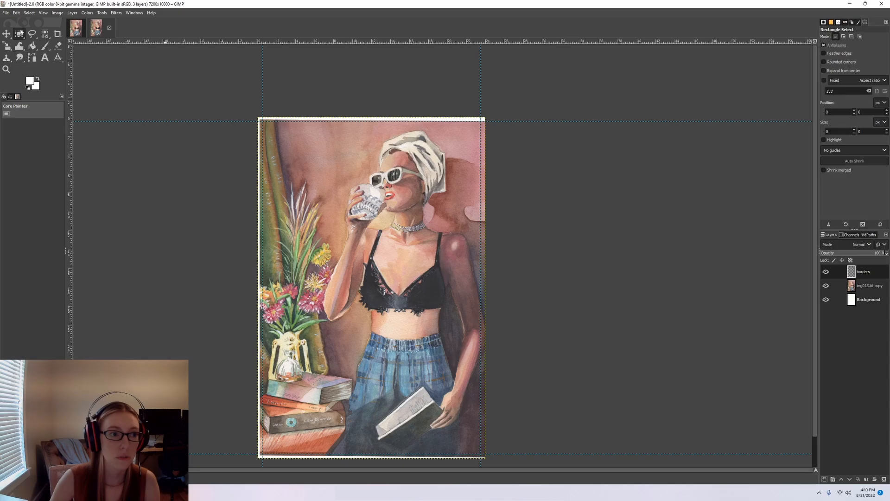
{"action": "left_click", "coordinate": [101, 13]}
{"action": "mouse_move", "coordinate": [135, 22]}
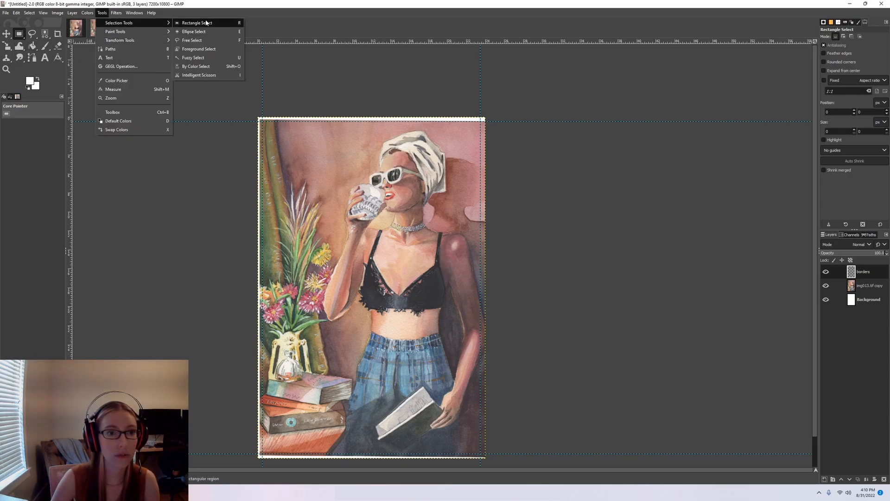
{"action": "key", "text": "Escape"}
{"action": "key", "text": "Escape"}
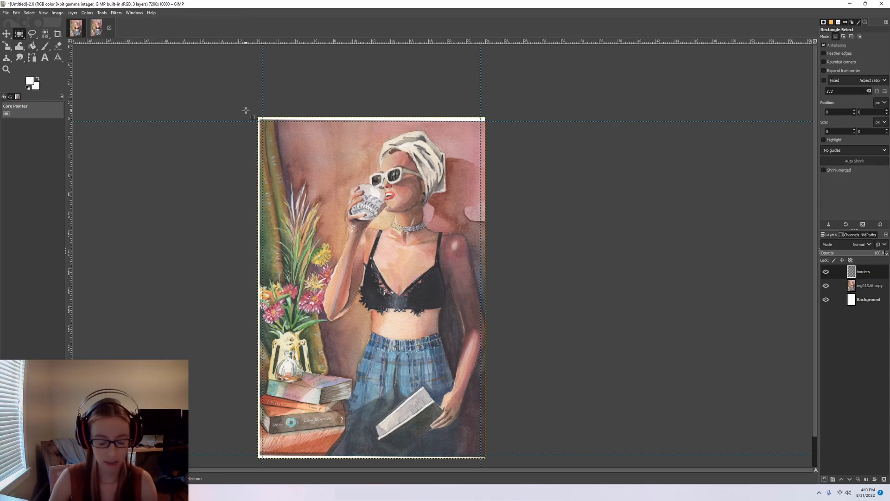
{"action": "scroll", "coordinate": [281, 110], "scroll_direction": "up", "scroll_amount": 3, "text": "ctrl"}
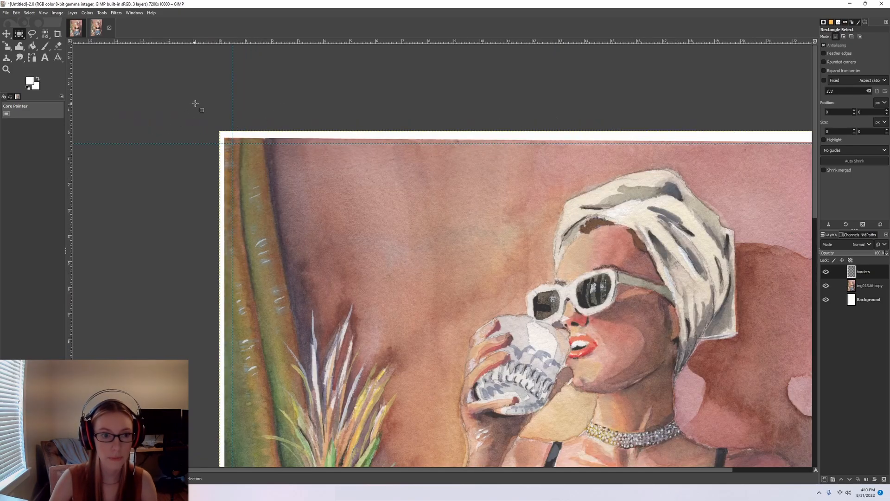
{"action": "mouse_move", "coordinate": [198, 102]}
{"action": "left_mouse_down"}
{"action": "mouse_move", "coordinate": [228, 142]}
{"action": "mouse_move", "coordinate": [681, 146]}
{"action": "mouse_move", "coordinate": [677, 120]}
{"action": "left_mouse_up"}
{"action": "scroll", "coordinate": [676, 120], "scroll_direction": "down", "scroll_amount": 3}
{"action": "left_click_drag", "start_coordinate": [425, 152], "coordinate": [443, 151]}
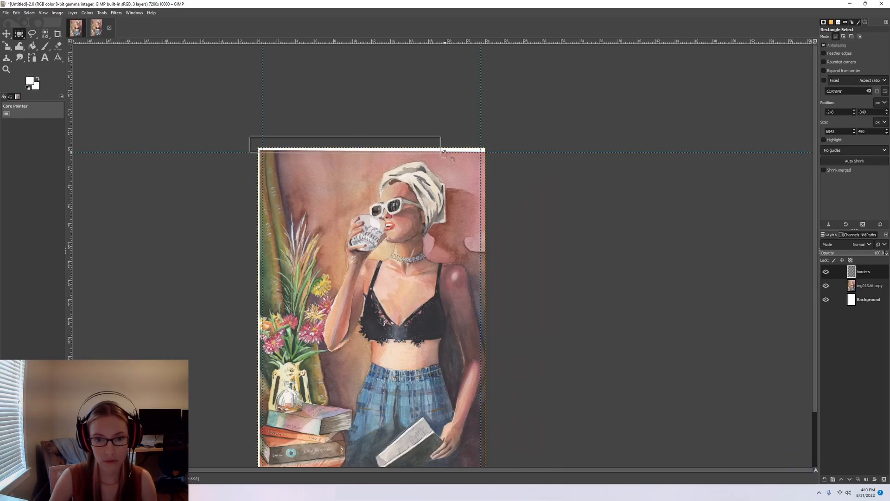
{"action": "left_click_drag", "start_coordinate": [507, 151], "coordinate": [495, 152]}
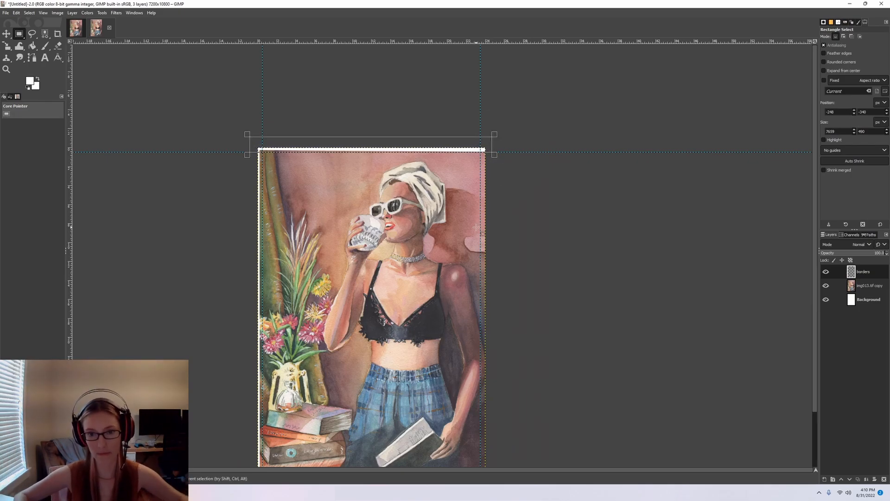
{"action": "key", "text": "Return"}
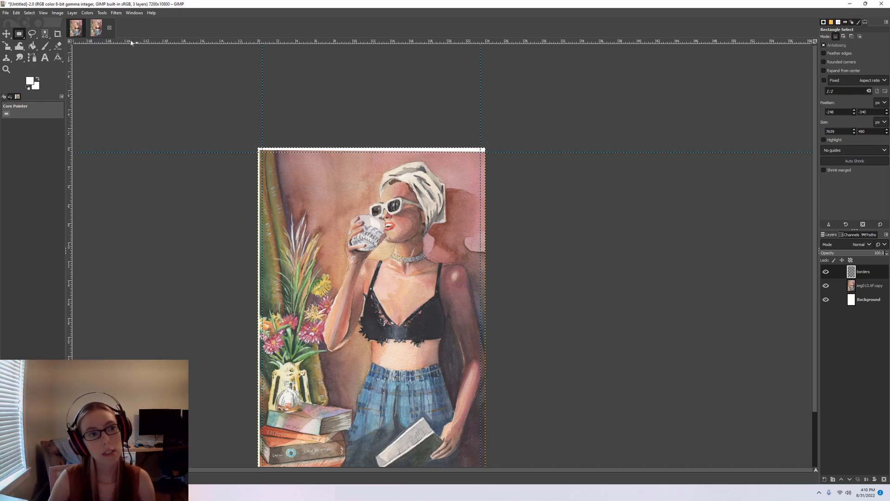
- Fill the selected upper border strip with the foreground colour and check that this colour is pure white
{"action": "left_click", "coordinate": [15, 13]}
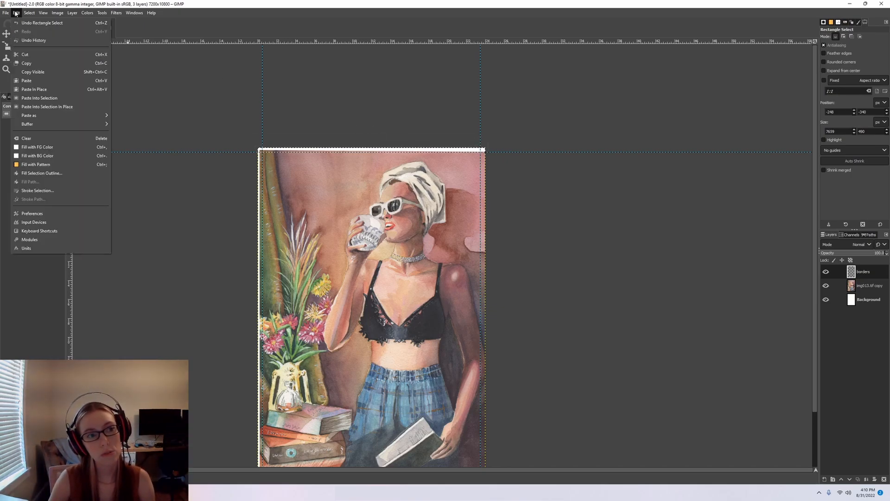
{"action": "left_click", "coordinate": [33, 147]}
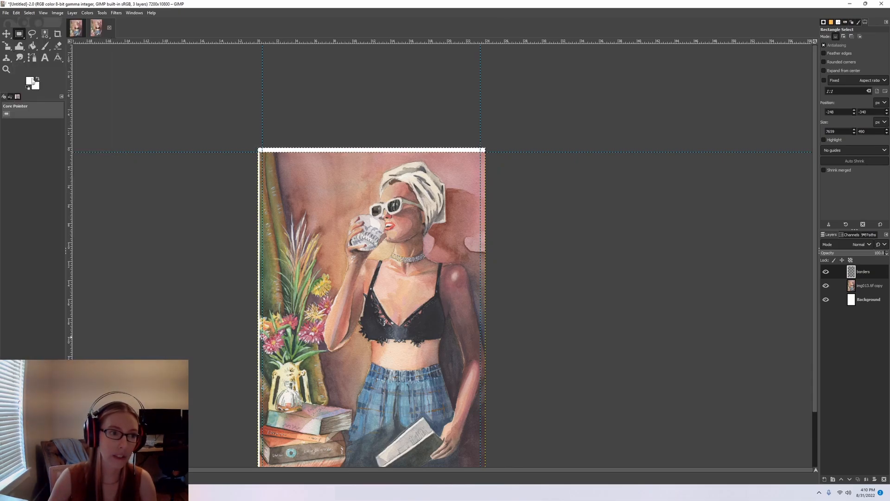
{"action": "left_click", "coordinate": [30, 82]}
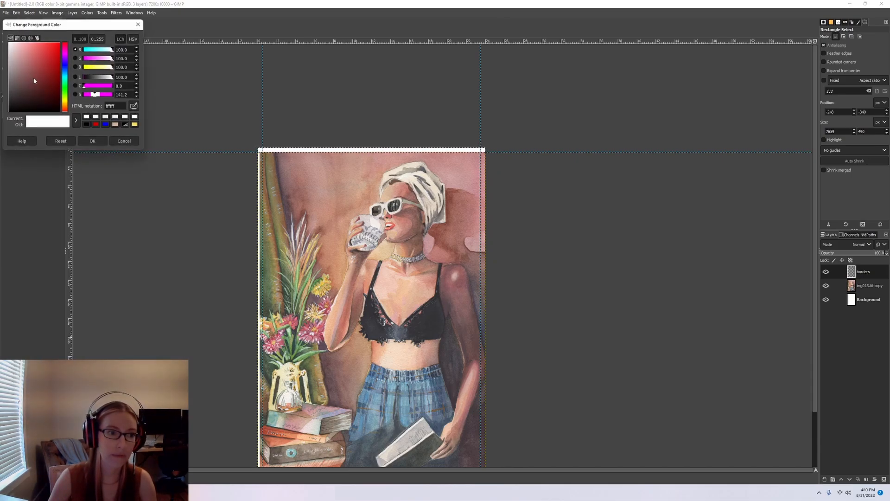
{"action": "left_click", "coordinate": [92, 141]}
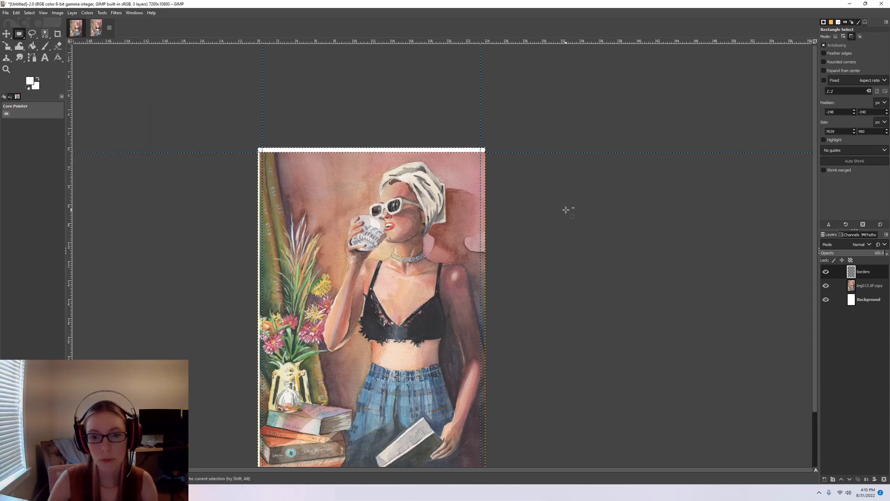
- Select the full-height border strip outside the vertical guide at 7050 and fill it with the white foreground colour
{"action": "scroll", "coordinate": [566, 210], "scroll_direction": "down", "scroll_amount": 1}
{"action": "scroll", "coordinate": [550, 275], "scroll_direction": "up", "scroll_amount": 2}
{"action": "scroll", "coordinate": [527, 239], "scroll_direction": "down", "scroll_amount": 1}
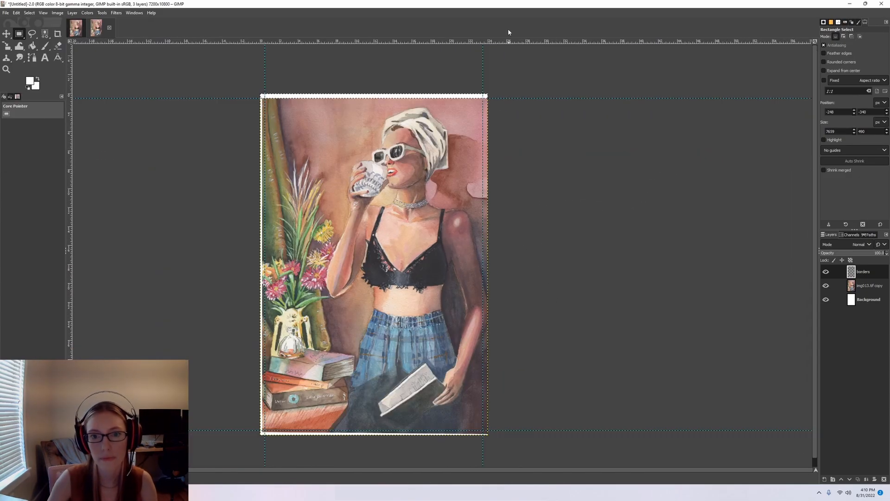
{"action": "left_click_drag", "start_coordinate": [487, 75], "coordinate": [492, 440]}
{"action": "left_click", "coordinate": [508, 164]}
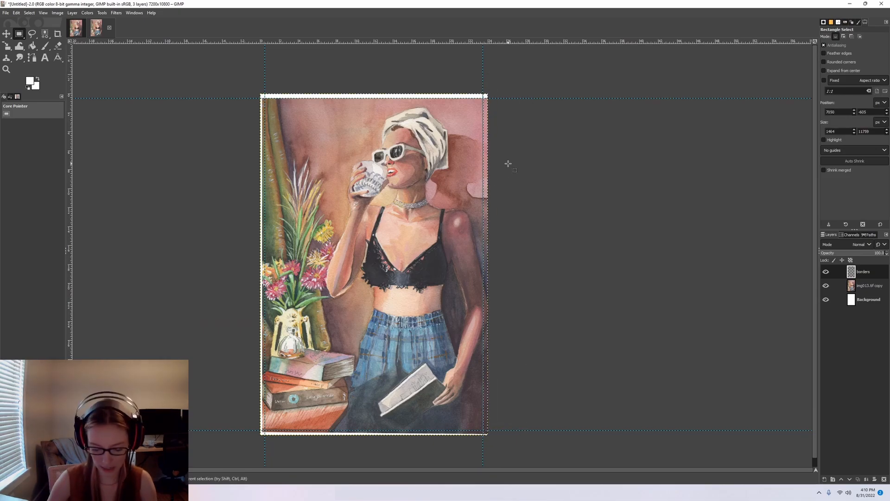
{"action": "key", "text": "ctrl+comma"}
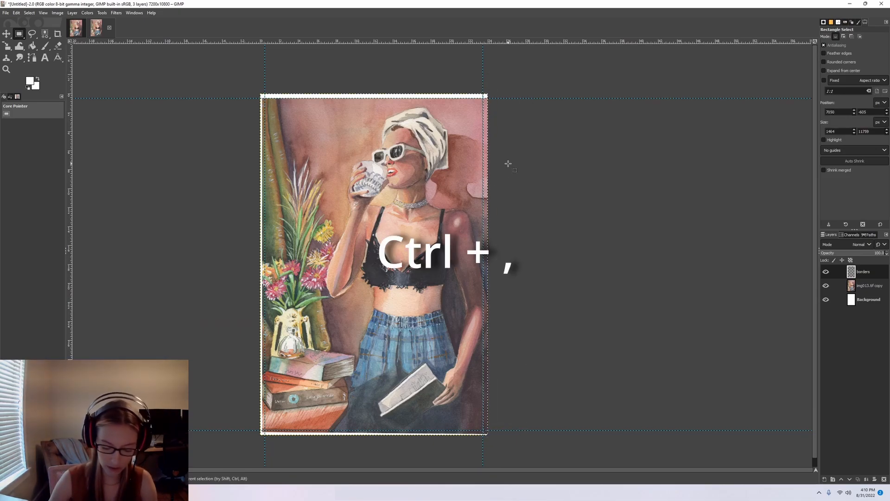
- Select the border strips along the painting's left and bottom edges in turn and fill each with white
{"action": "left_click_drag", "start_coordinate": [245, 74], "coordinate": [257, 452]}
{"action": "key", "text": "Return"}
{"action": "left_click_drag", "start_coordinate": [250, 432], "coordinate": [513, 461]}
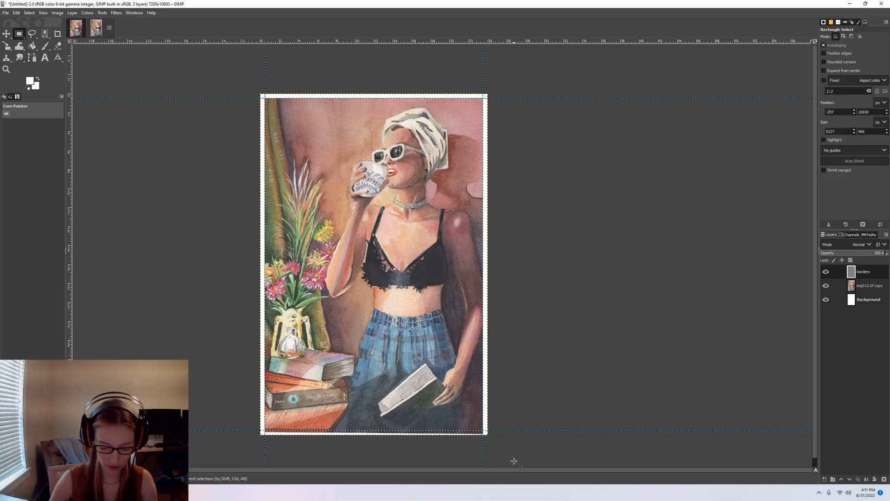
{"action": "key", "text": "ctrl+s"}
{"action": "key", "text": "Escape"}
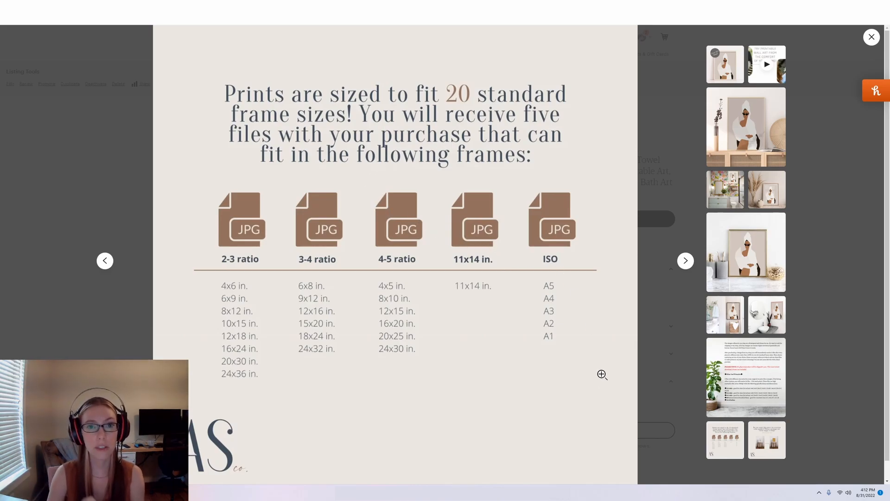
- Switch to GIMP and look through the open print images, including the 24x36 canvas, the 4-5 ratio and the 11 x 14 inches versions
{"action": "left_click", "coordinate": [499, 491]}
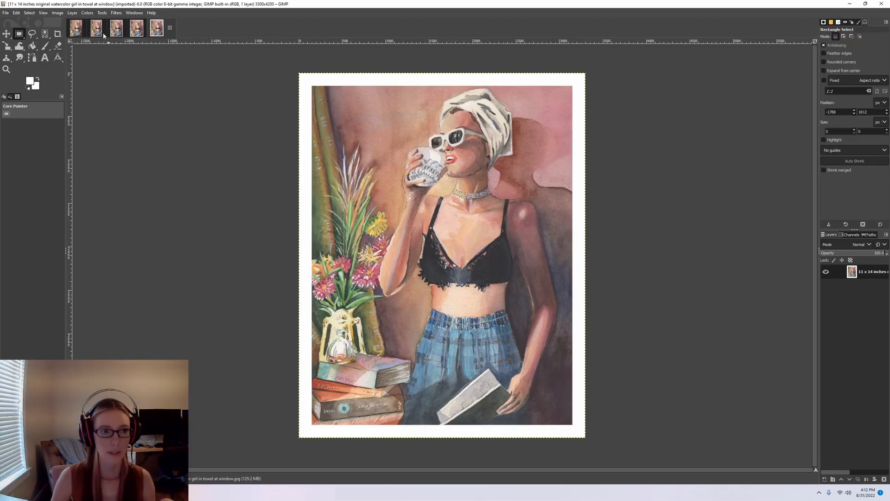
{"action": "left_click", "coordinate": [96, 34]}
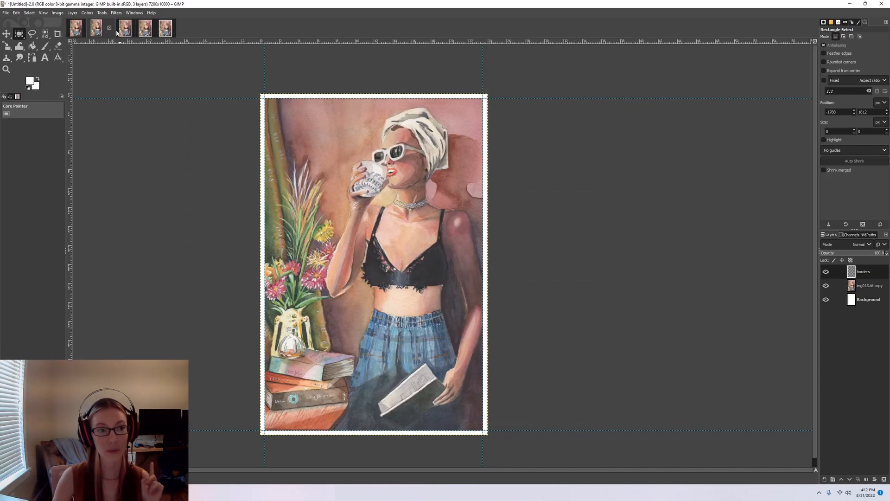
{"action": "left_click", "coordinate": [123, 35]}
{"action": "left_click", "coordinate": [142, 28]}
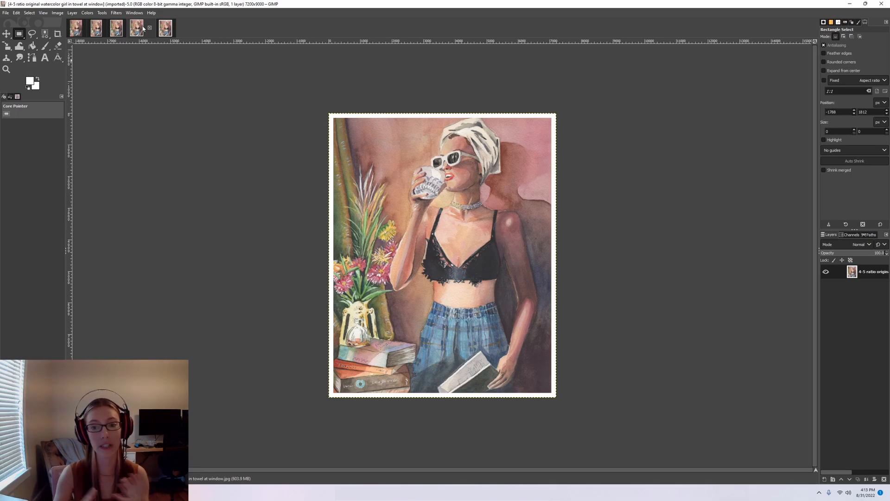
{"action": "left_click", "coordinate": [166, 28]}
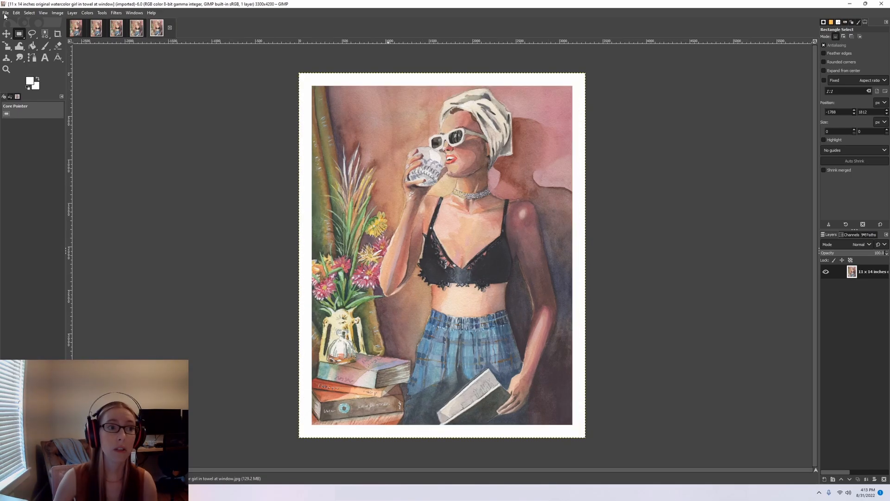
- Create a new image from the A1 (300 ppi) template and accept the large image size
{"action": "mouse_move", "coordinate": [18, 33]}
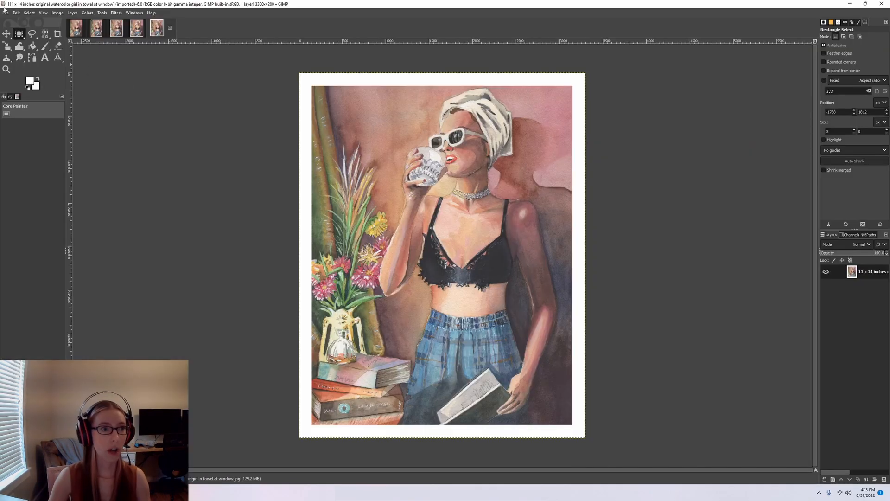
{"action": "left_click", "coordinate": [6, 13]}
{"action": "left_click", "coordinate": [19, 19]}
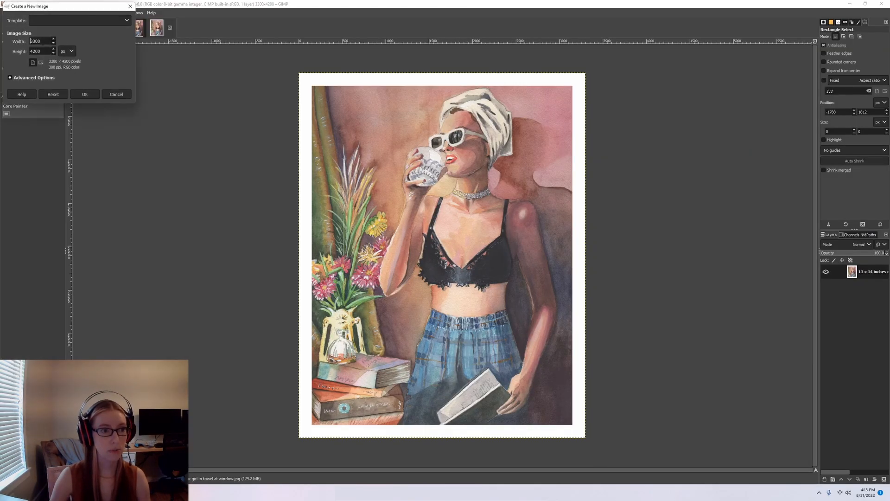
{"action": "left_click", "coordinate": [50, 22]}
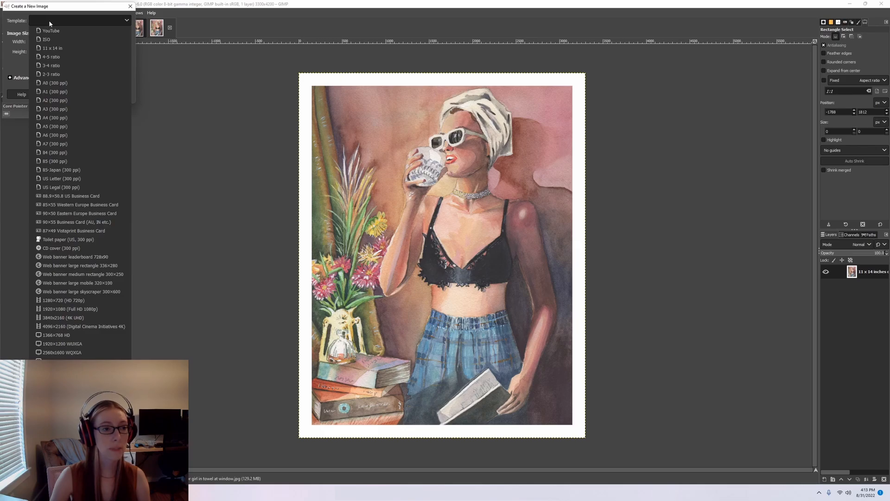
{"action": "left_click", "coordinate": [55, 93]}
{"action": "left_click", "coordinate": [80, 95]}
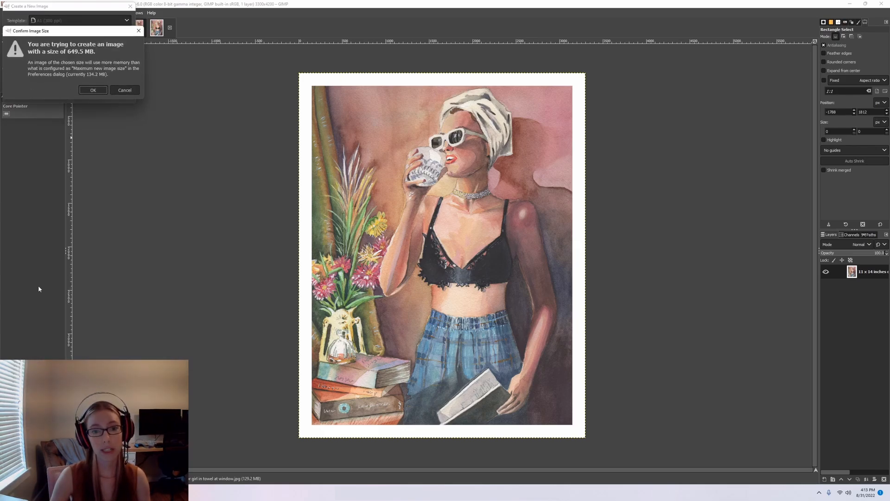
{"action": "left_click", "coordinate": [93, 91]}
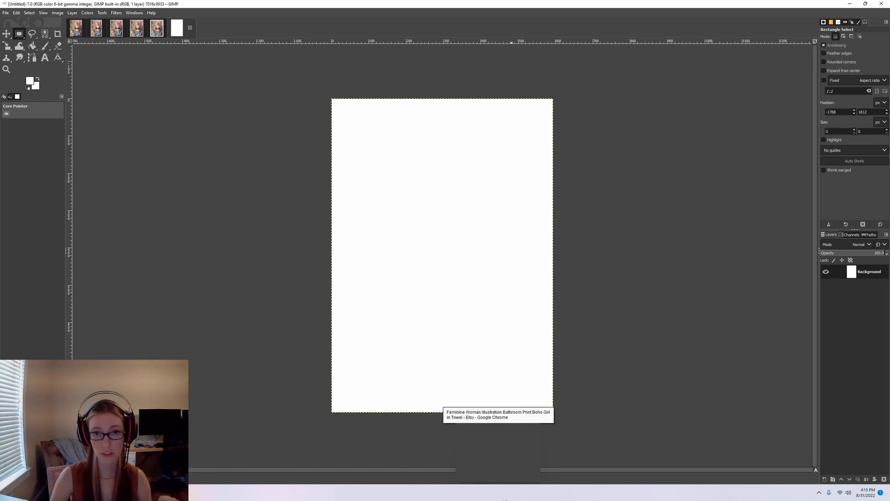
- Check the A1 size in inches in the browser, and add a vertical and a horizontal guide at 150 px in GIMP
{"action": "left_click", "coordinate": [505, 496]}
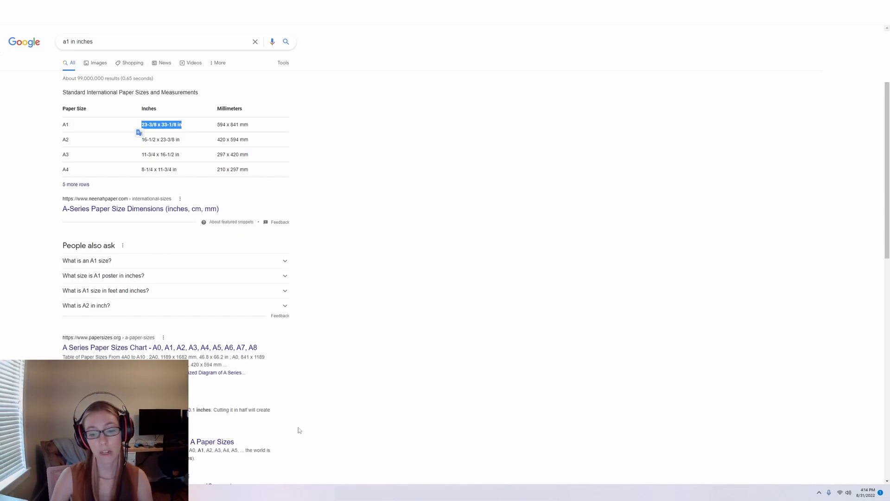
{"action": "left_click", "coordinate": [482, 496]}
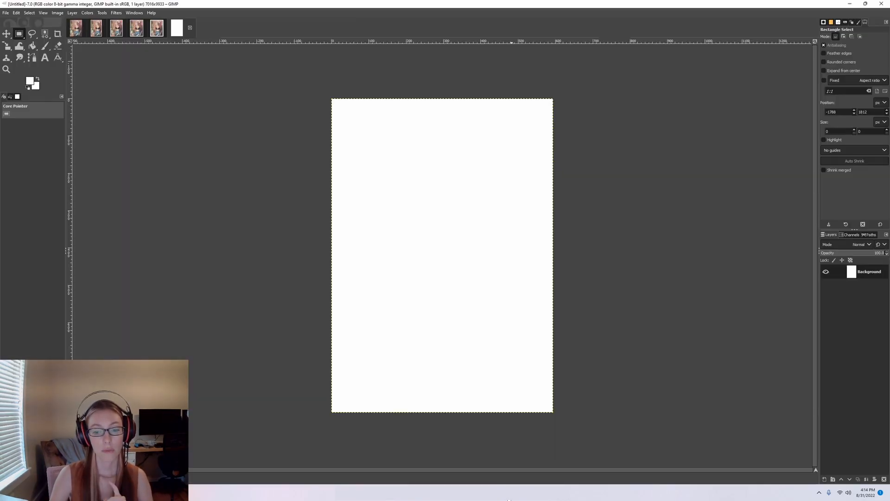
{"action": "left_click", "coordinate": [58, 13]}
{"action": "mouse_move", "coordinate": [79, 207]}
{"action": "left_click", "coordinate": [157, 214]}
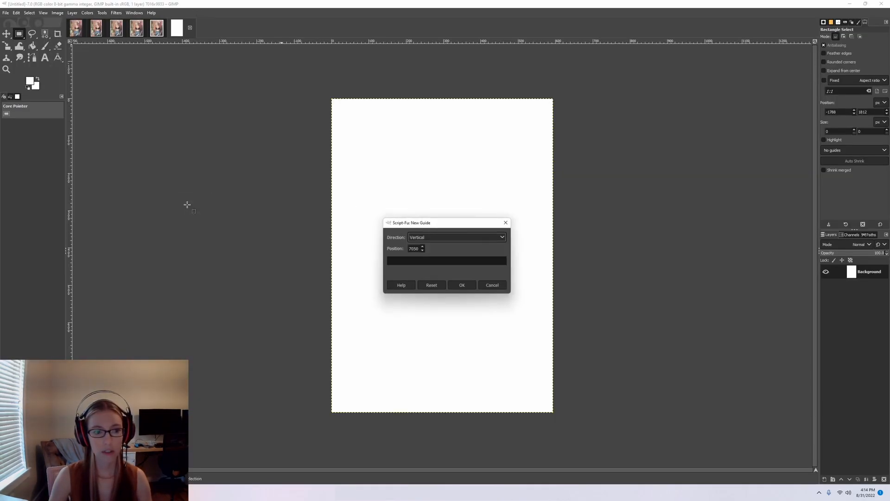
{"action": "double_click", "coordinate": [411, 249]}
{"action": "type", "text": "100"}
{"action": "left_click", "coordinate": [420, 237]}
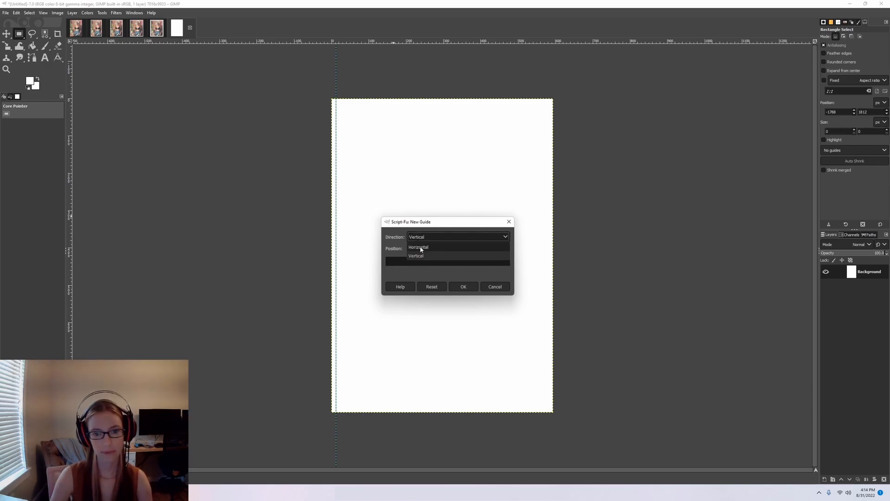
{"action": "left_click", "coordinate": [421, 248]}
{"action": "left_click", "coordinate": [459, 286]}
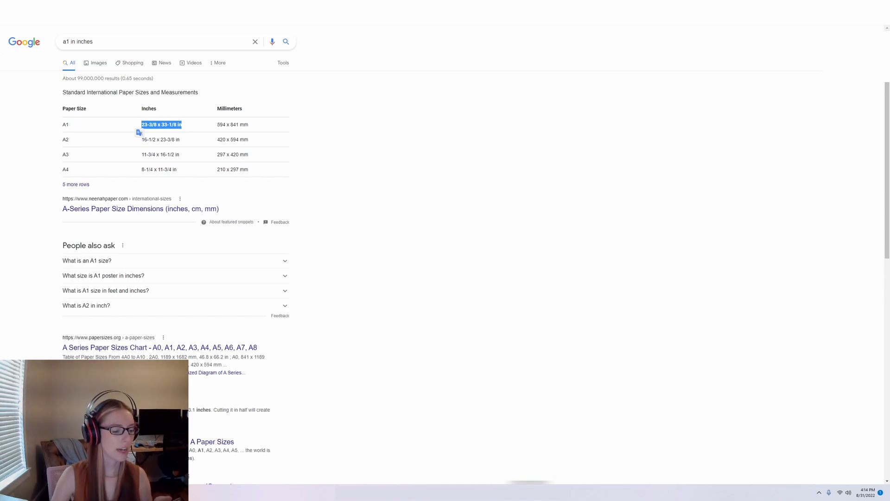
- Add a second vertical guide at 6863 px to the A1 canvas and recheck the A1 dimensions in inches in the browser
{"action": "mouse_move", "coordinate": [514, 493]}
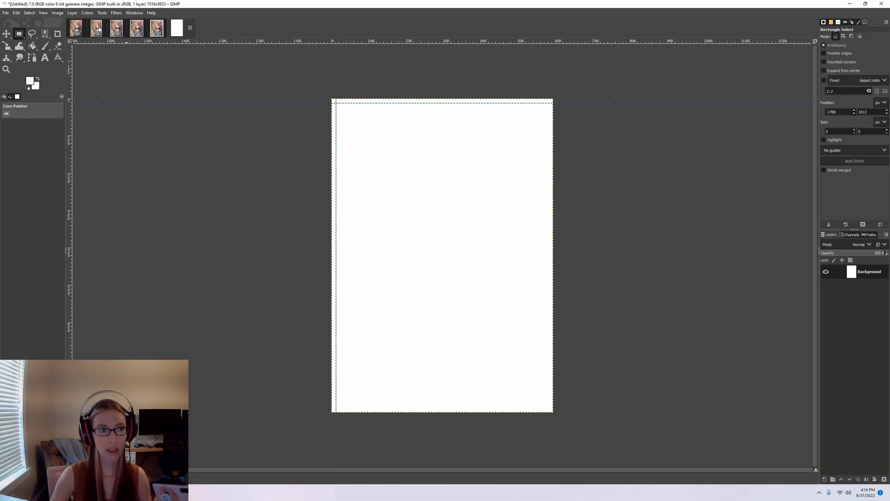
{"action": "left_click", "coordinate": [58, 12]}
{"action": "mouse_move", "coordinate": [70, 200]}
{"action": "left_click", "coordinate": [160, 208]}
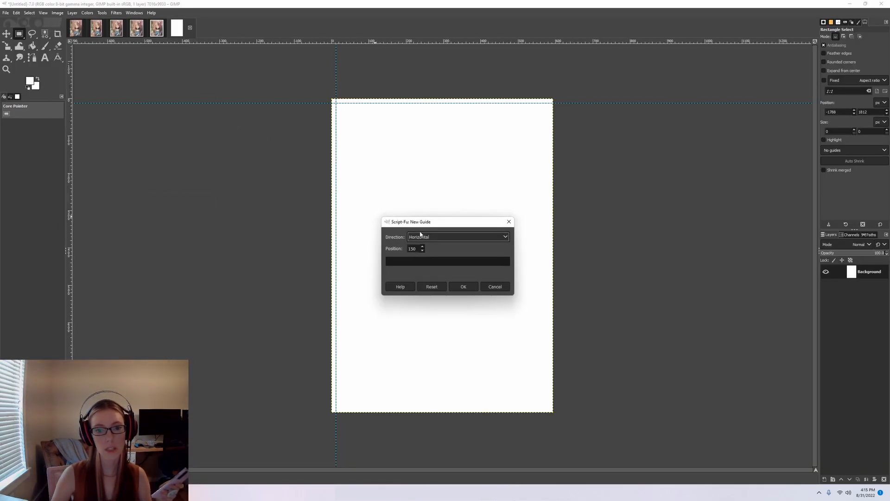
{"action": "left_click", "coordinate": [428, 237]}
{"action": "left_click", "coordinate": [433, 256]}
{"action": "key", "text": "Tab"}
{"action": "type", "text": "6863"}
{"action": "left_click", "coordinate": [463, 287]}
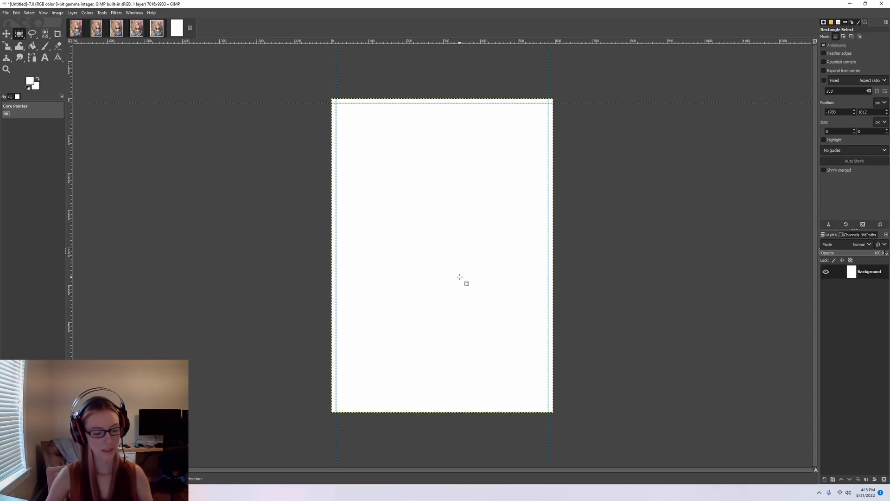
{"action": "left_click", "coordinate": [495, 500]}
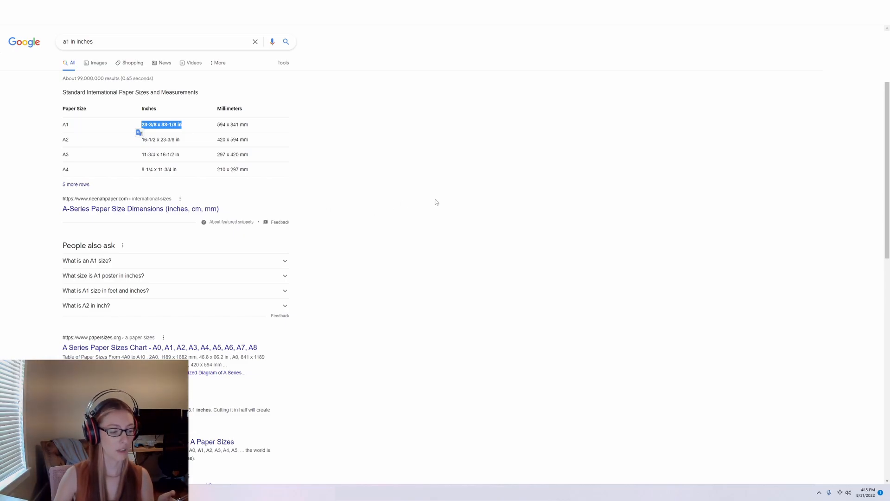
{"action": "left_click", "coordinate": [512, 499]}
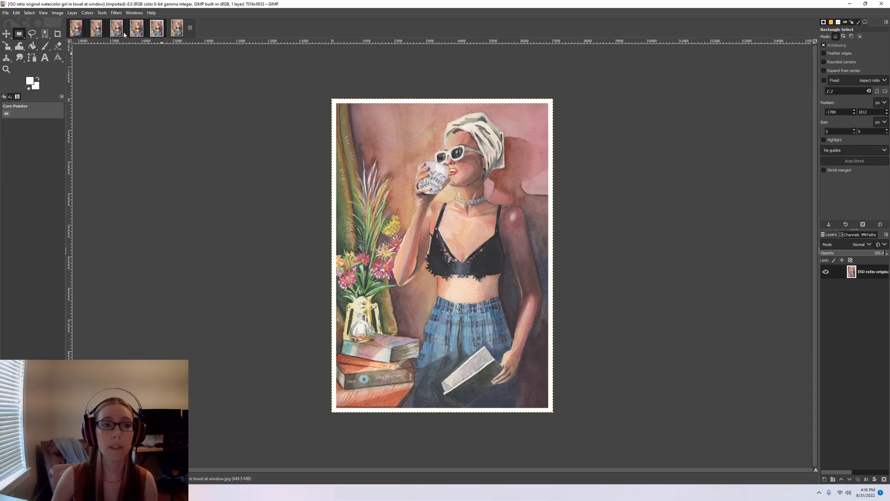
- Export the bordered 7200x10800 image as 2-3_Girl_at_the_Window.jpg with a raised JPEG quality
{"action": "left_click", "coordinate": [99, 31]}
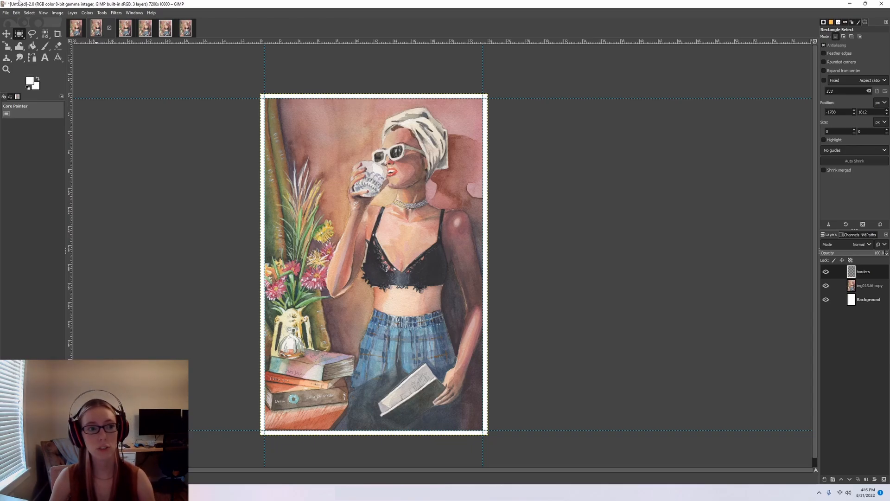
{"action": "left_click", "coordinate": [6, 13]}
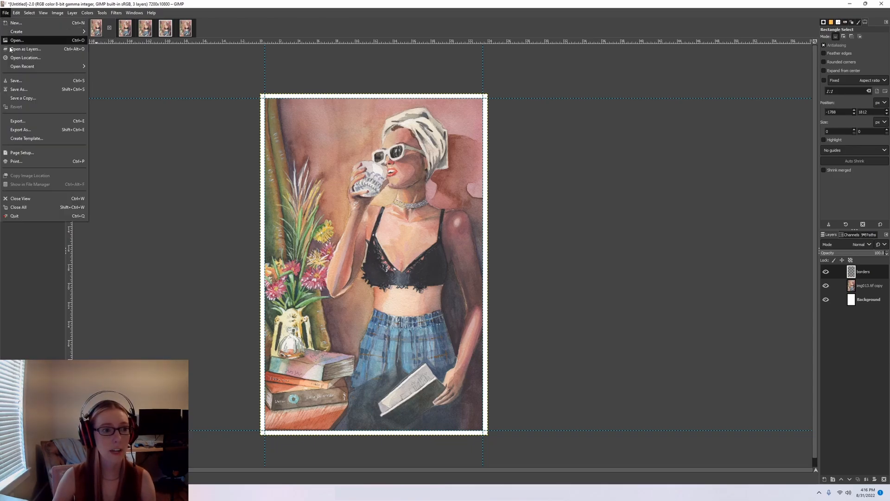
{"action": "left_click", "coordinate": [27, 129]}
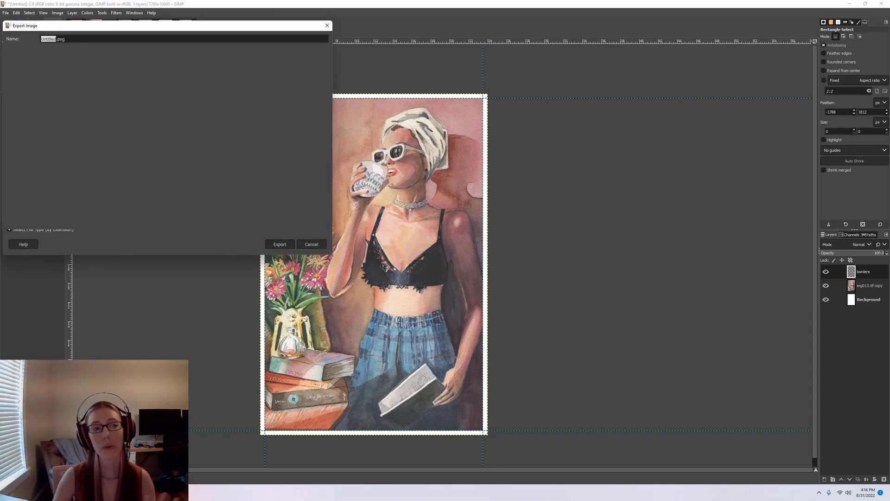
{"action": "key", "text": "ctrl+a"}
{"action": "type", "text": "2-3"}
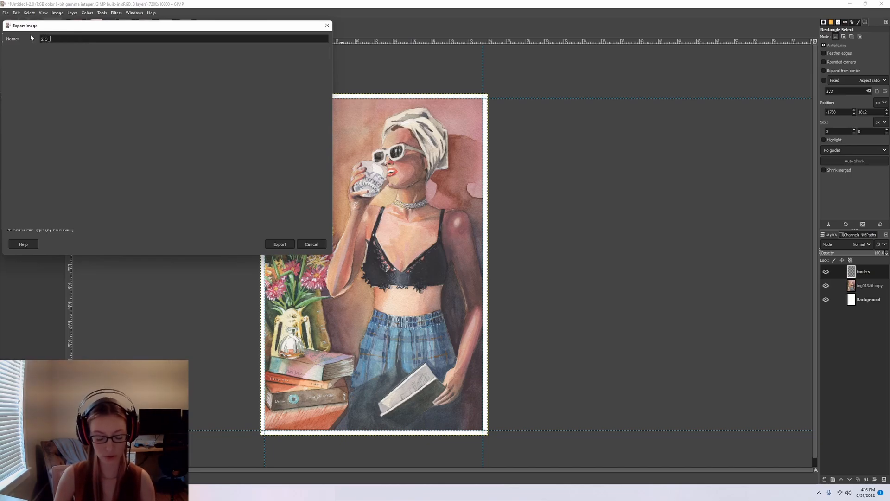
{"action": "type", "text": "_Girl_at"}
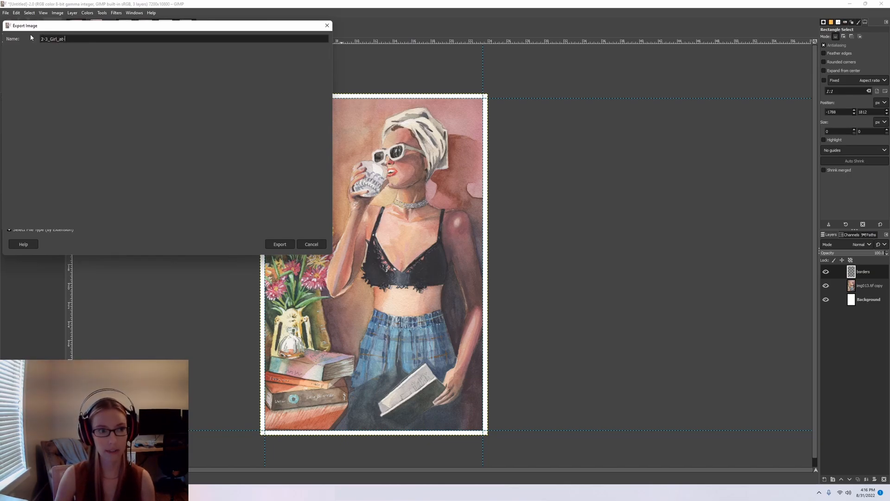
{"action": "type", "text": "_the_window"}
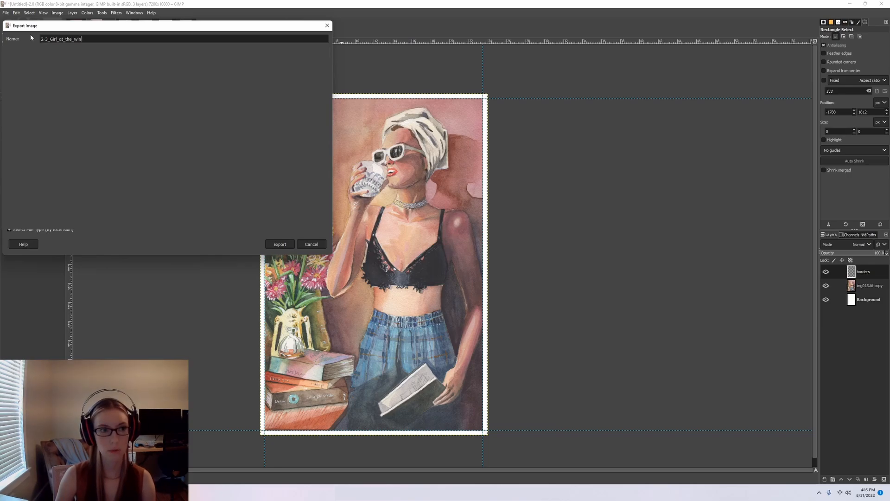
{"action": "key", "text": "BackSpace"}
{"action": "key", "text": "BackSpace"}
{"action": "key", "text": "BackSpace"}
{"action": "key", "text": "BackSpace"}
{"action": "key", "text": "BackSpace"}
{"action": "key", "text": "BackSpace"}
{"action": "type", "text": "Window.jpg"}
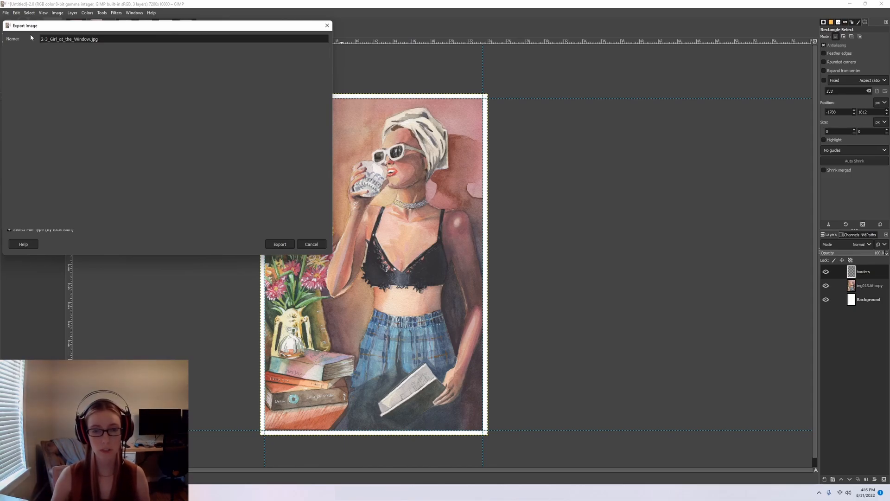
{"action": "left_click", "coordinate": [276, 246]}
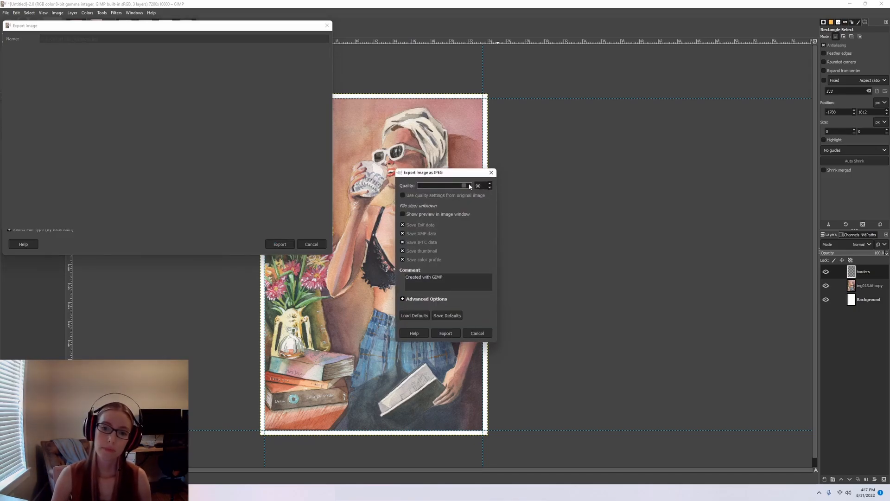
{"action": "scroll", "coordinate": [489, 186], "scroll_direction": "up", "scroll_amount": 10}
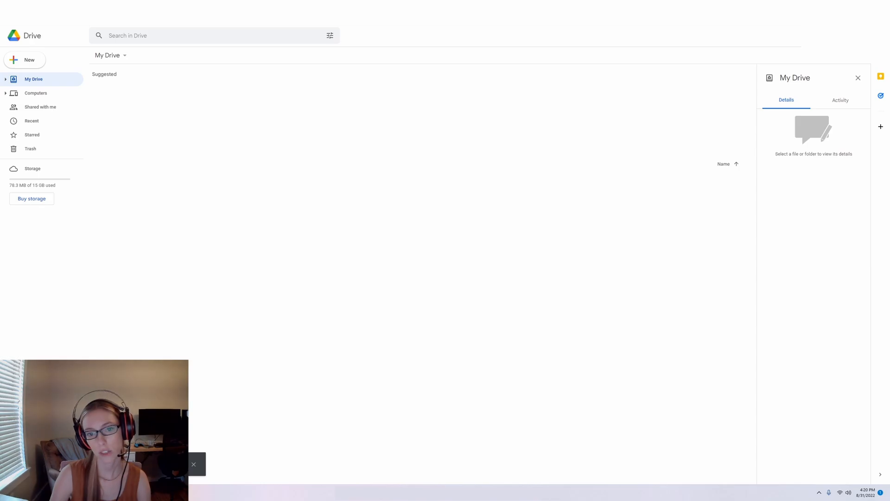
- In Google Drive, create a folder named "Girl at the Window - Original Watercolor"
{"action": "key", "text": "shift+f"}
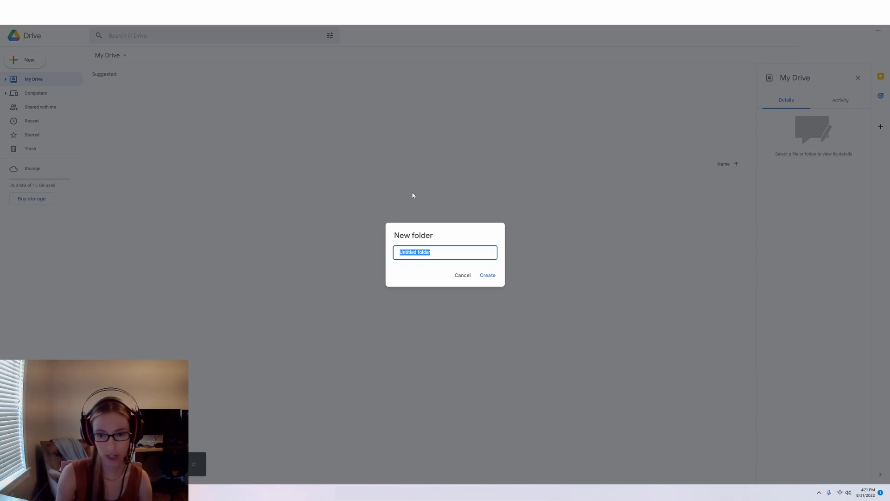
{"action": "type", "text": "Girl at the Window "}
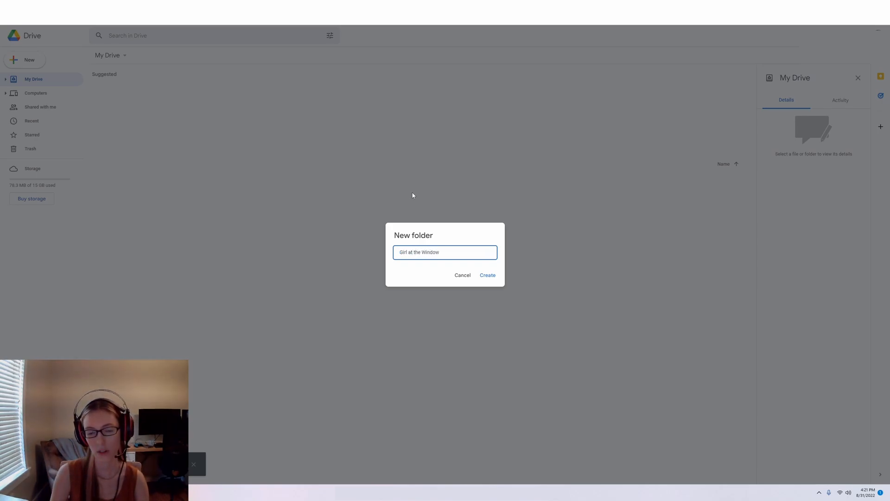
{"action": "type", "text": "- Origina"}
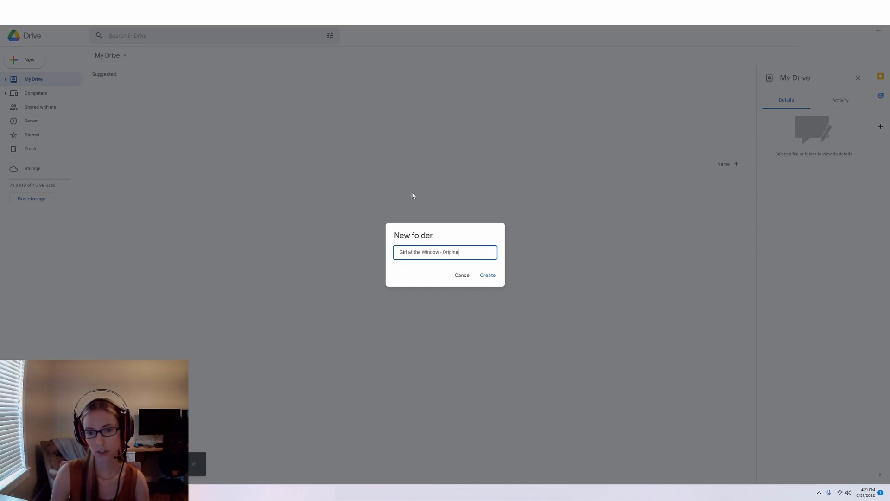
{"action": "type", "text": "l Watercolor"}
{"action": "left_click", "coordinate": [484, 276]}
- Share the Girl at the Window folder with general access set to Anyone with the link, as Viewer
{"action": "right_click", "coordinate": [133, 185]}
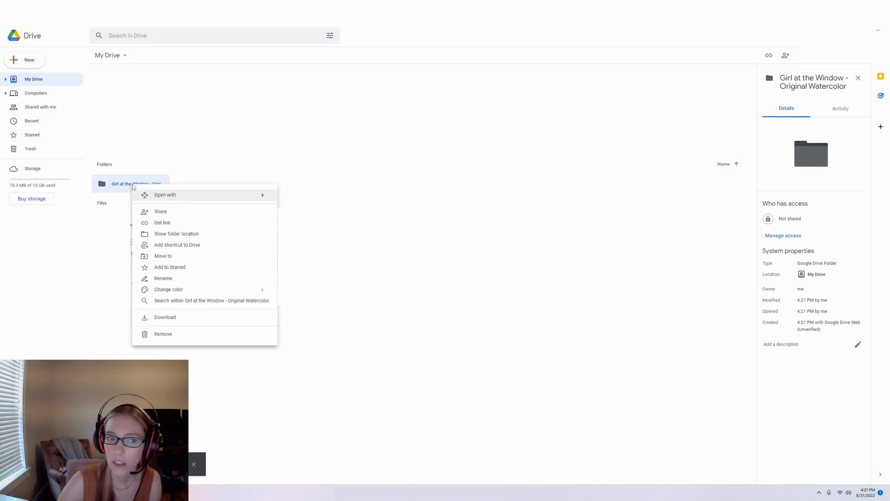
{"action": "left_click", "coordinate": [160, 212]}
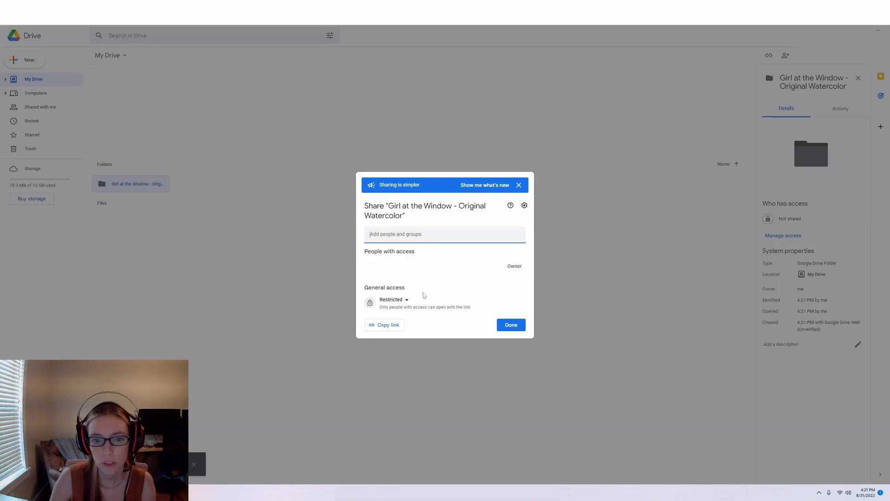
{"action": "left_click", "coordinate": [405, 302]}
{"action": "left_click", "coordinate": [431, 304]}
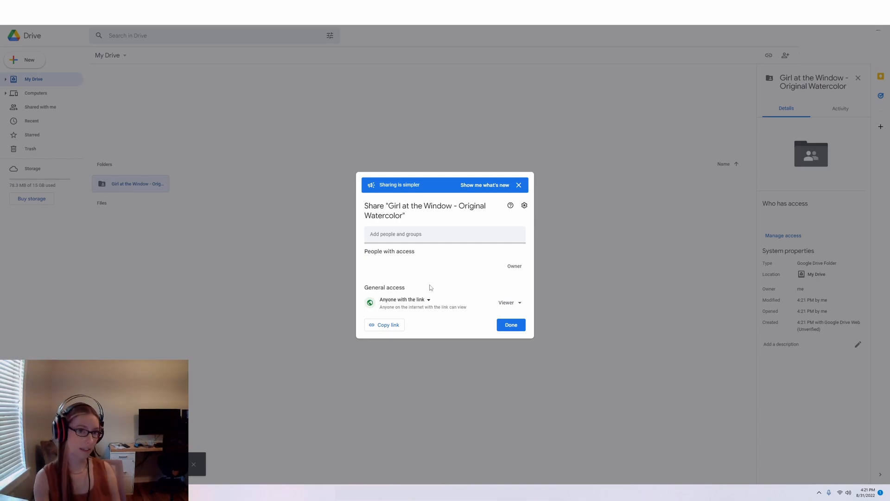
{"action": "left_click", "coordinate": [510, 324]}
- Copy the sharing link of the Girl at the Window - Original Watercolor folder
{"action": "right_click", "coordinate": [134, 184]}
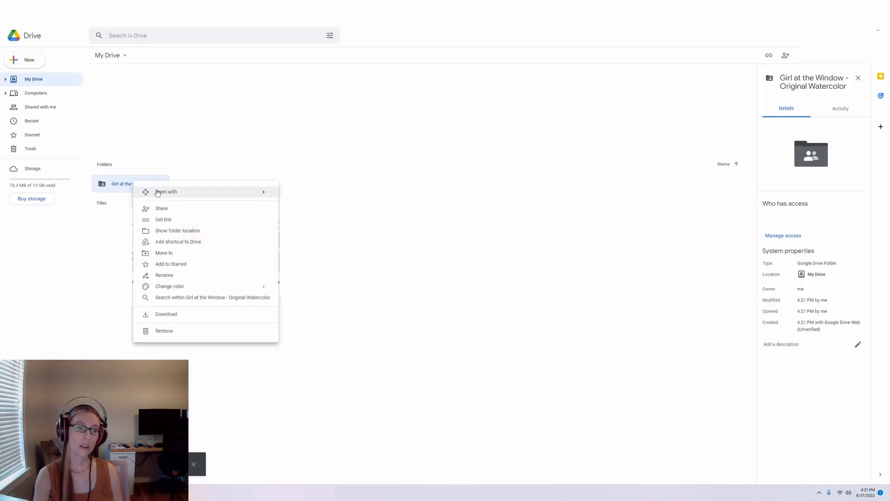
{"action": "left_click", "coordinate": [163, 209]}
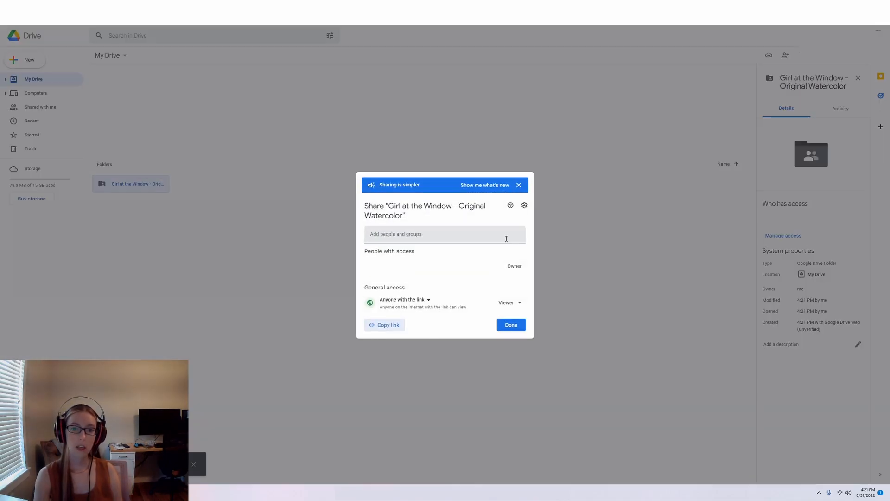
{"action": "left_click", "coordinate": [386, 325]}
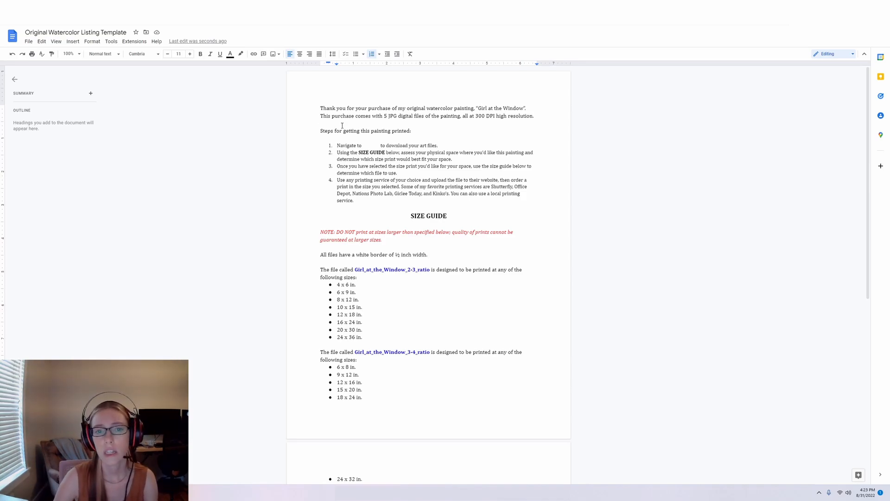
- Replace the blank gap after "Navigate to" in instruction 1 with the copied Drive folder link
{"action": "left_click_drag", "start_coordinate": [341, 111], "coordinate": [472, 113]}
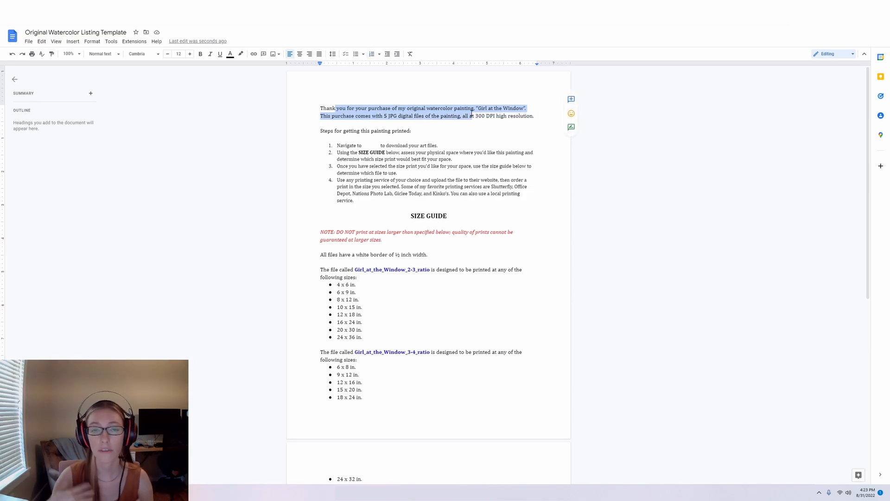
{"action": "left_click", "coordinate": [329, 145]}
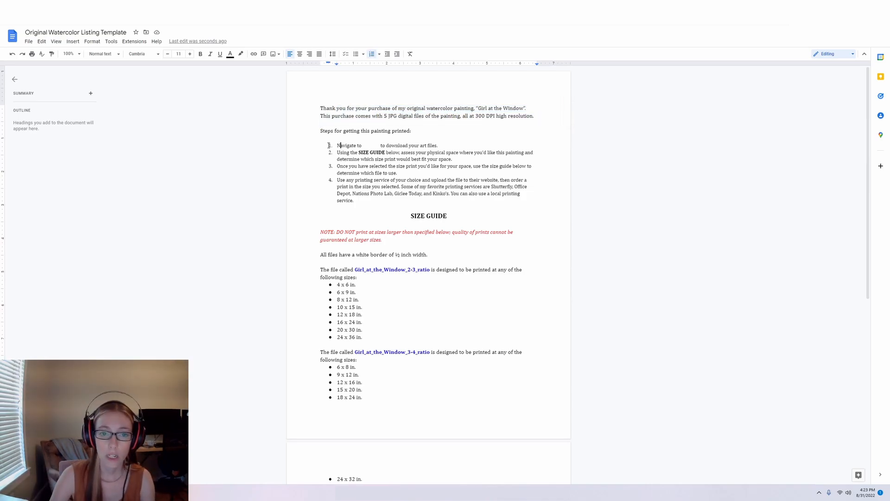
{"action": "left_click_drag", "start_coordinate": [380, 146], "coordinate": [363, 146]}
{"action": "key", "text": "BackSpace"}
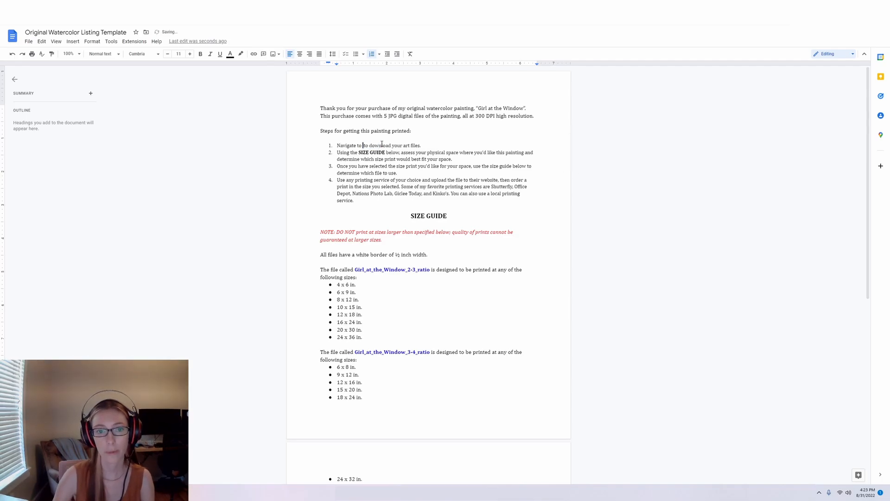
{"action": "key", "text": "ctrl+v"}
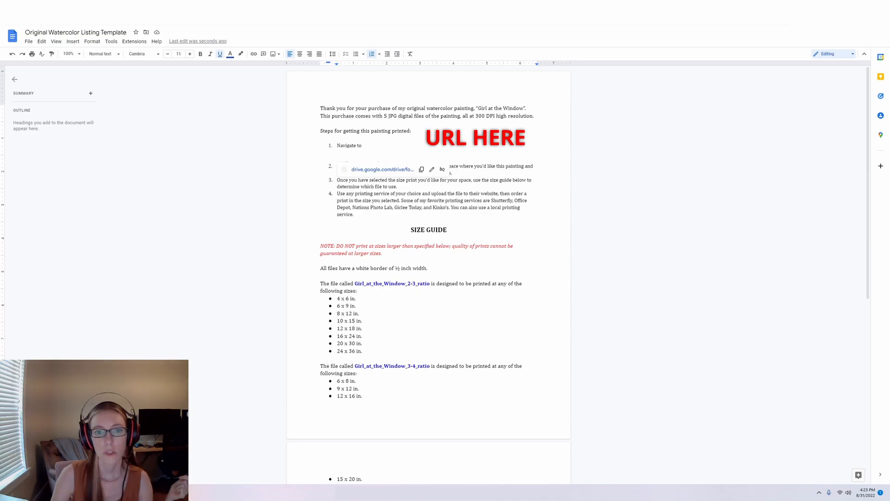
- Review the numbered printing instructions and the red note on maximum print sizes
{"action": "left_click", "coordinate": [328, 222]}
{"action": "left_click_drag", "start_coordinate": [337, 167], "coordinate": [457, 174]}
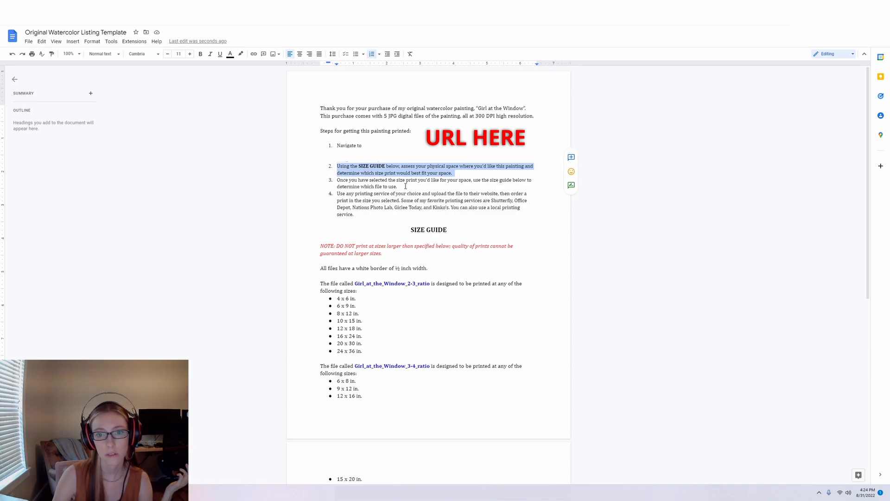
{"action": "left_click_drag", "start_coordinate": [379, 193], "coordinate": [313, 210]}
{"action": "scroll", "coordinate": [408, 211], "scroll_direction": "down", "scroll_amount": 1}
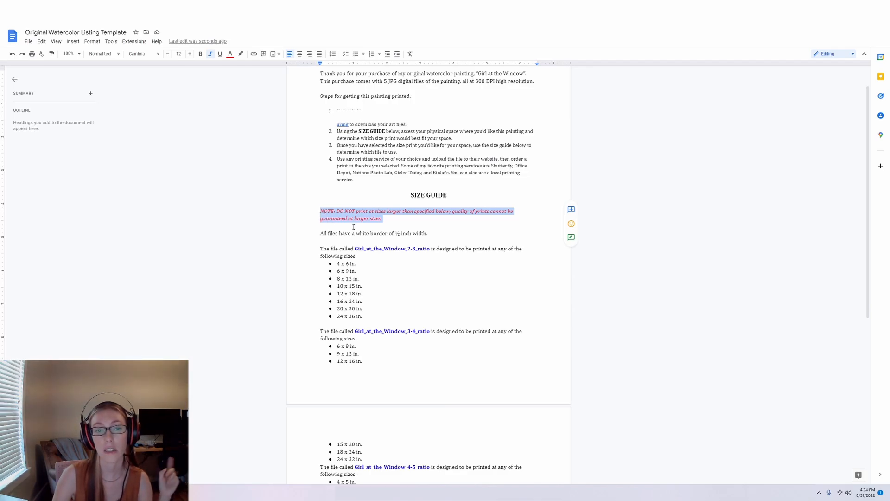
- Insert a blank line between the 24 x 32 in. bullet and the Girl_at_the_Window_4-5_ratio paragraph
{"action": "scroll", "coordinate": [364, 224], "scroll_direction": "down", "scroll_amount": 1}
{"action": "scroll", "coordinate": [376, 220], "scroll_direction": "down", "scroll_amount": 2}
{"action": "scroll", "coordinate": [383, 227], "scroll_direction": "down", "scroll_amount": 5}
{"action": "scroll", "coordinate": [373, 300], "scroll_direction": "up", "scroll_amount": 5}
{"action": "scroll", "coordinate": [379, 298], "scroll_direction": "up", "scroll_amount": 1}
{"action": "left_click", "coordinate": [386, 343]}
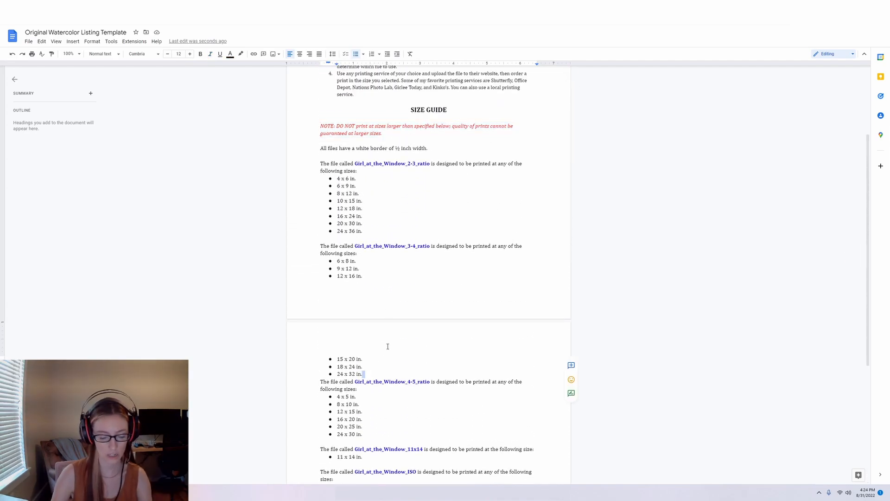
{"action": "key", "text": "Return"}
{"action": "key", "text": "Return"}
- Examine the size guide's file names and the print sizes listed for each ratio, through to the closing note
{"action": "scroll", "coordinate": [381, 319], "scroll_direction": "up", "scroll_amount": 2}
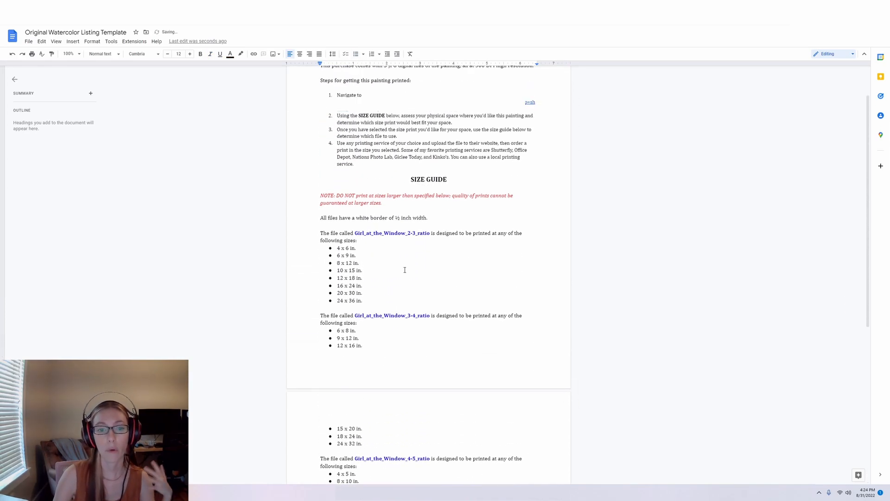
{"action": "left_click_drag", "start_coordinate": [357, 232], "coordinate": [430, 231]}
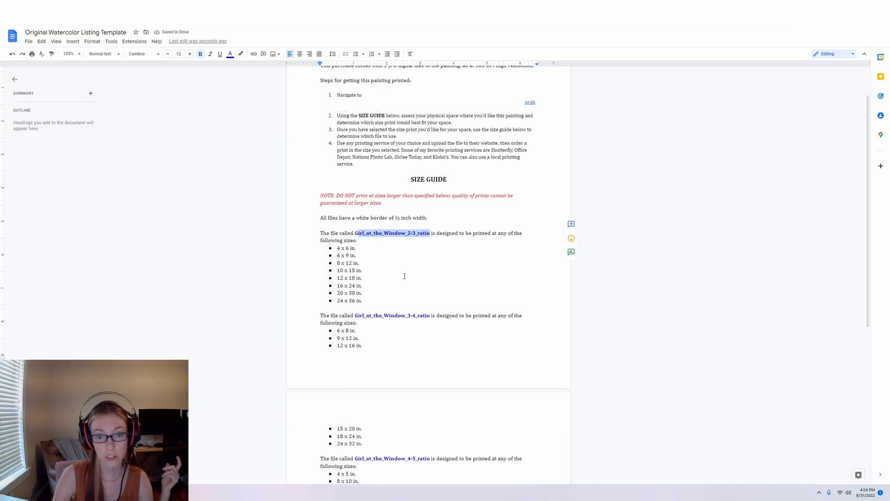
{"action": "left_click_drag", "start_coordinate": [362, 301], "coordinate": [338, 248]}
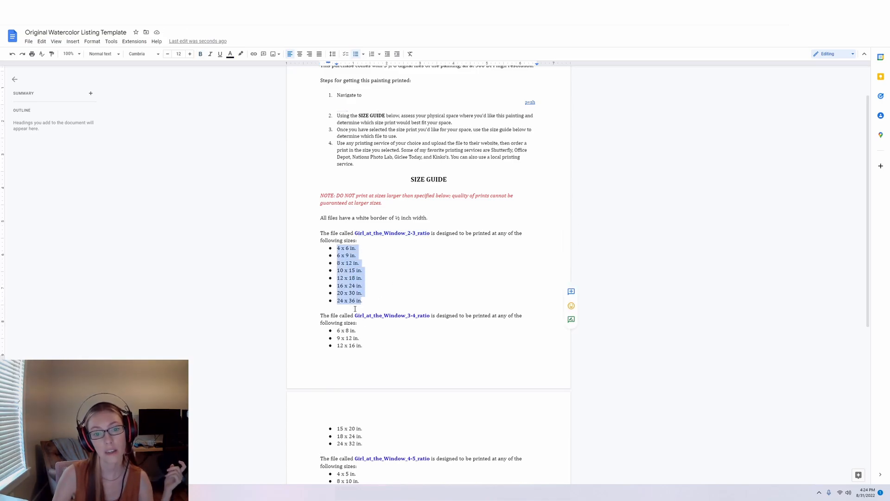
{"action": "left_click_drag", "start_coordinate": [355, 316], "coordinate": [430, 316]}
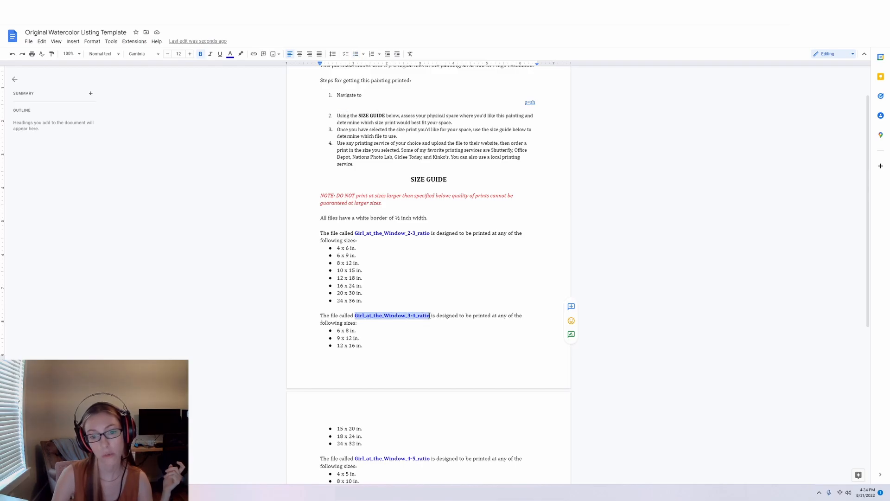
{"action": "left_click_drag", "start_coordinate": [373, 451], "coordinate": [337, 330]}
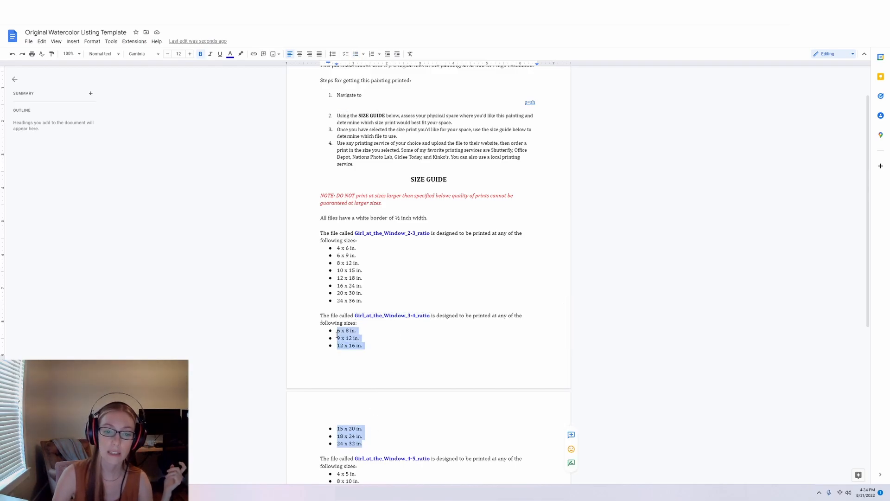
{"action": "scroll", "coordinate": [425, 271], "scroll_direction": "down", "scroll_amount": 3}
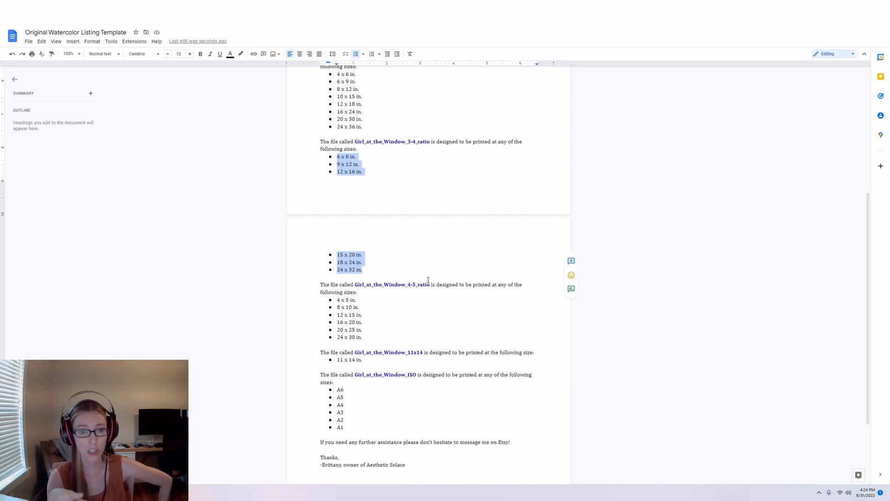
{"action": "scroll", "coordinate": [413, 293], "scroll_direction": "up", "scroll_amount": 2}
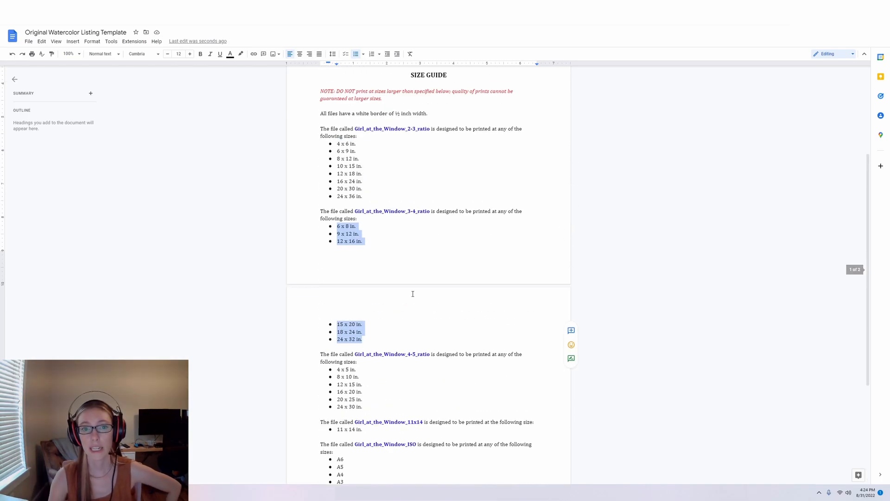
{"action": "scroll", "coordinate": [413, 293], "scroll_direction": "up", "scroll_amount": 3}
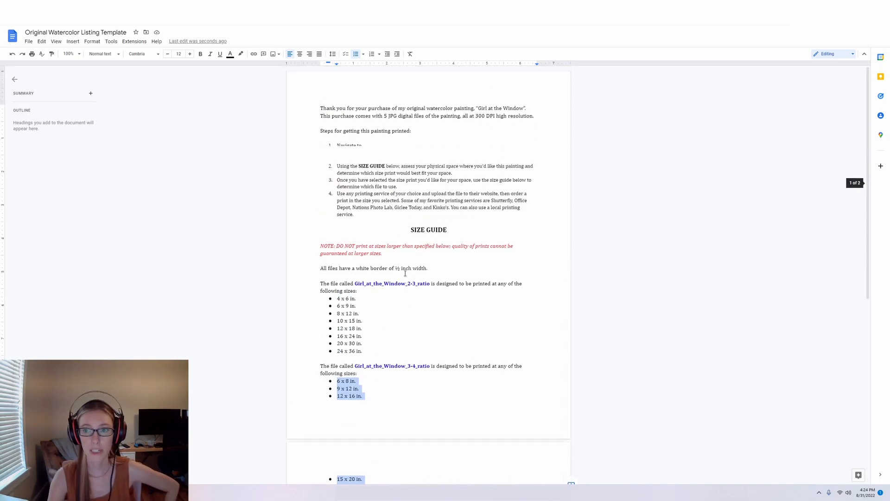
- Save the instruction document as a PDF and upload it with the five Girl_at_the_Window JPGs to the shared Google Drive folder
{"action": "left_click", "coordinate": [26, 42]}
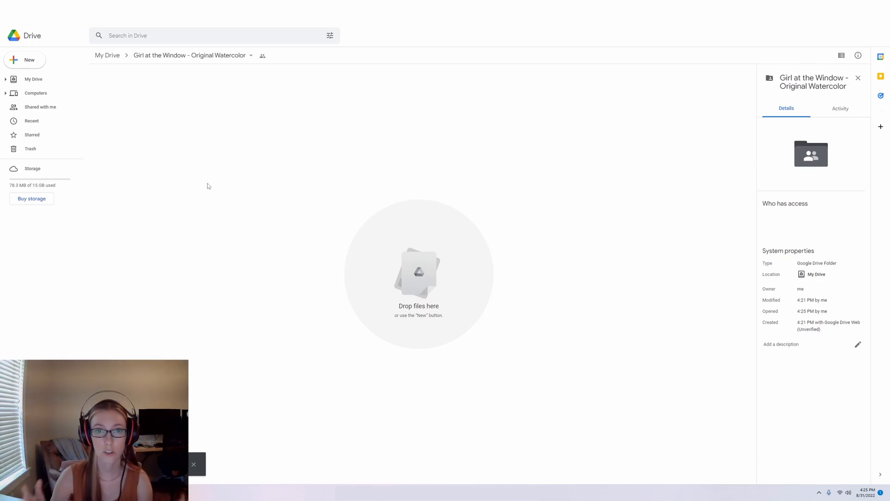
{"action": "right_click", "coordinate": [206, 159]}
{"action": "left_click", "coordinate": [256, 186]}
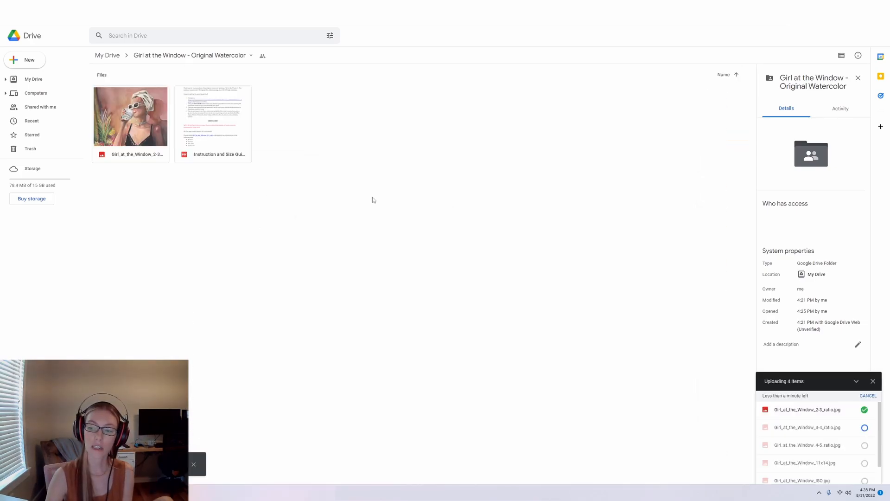
- In File Explorer, check the pixel dimensions and resolution of Girl_at_the_Window_2-3_ratio in the Art Files and Size Guide folder
{"action": "key", "text": "super+e"}
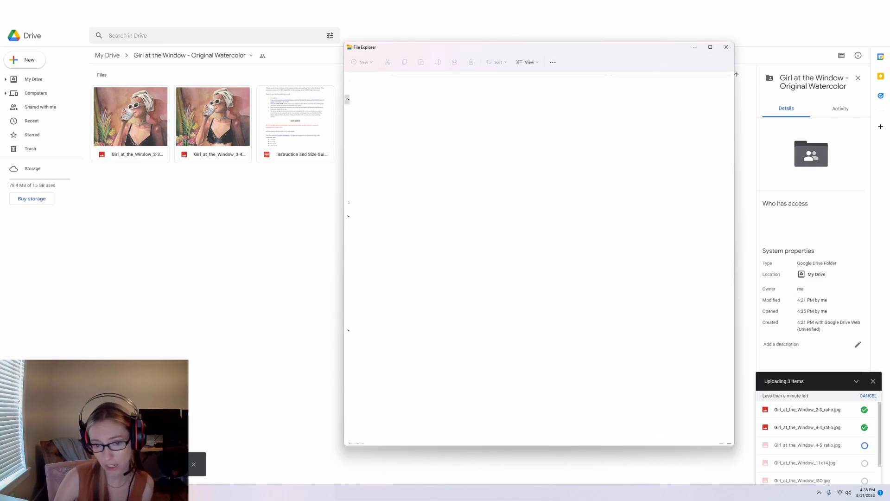
{"action": "left_click", "coordinate": [347, 330]}
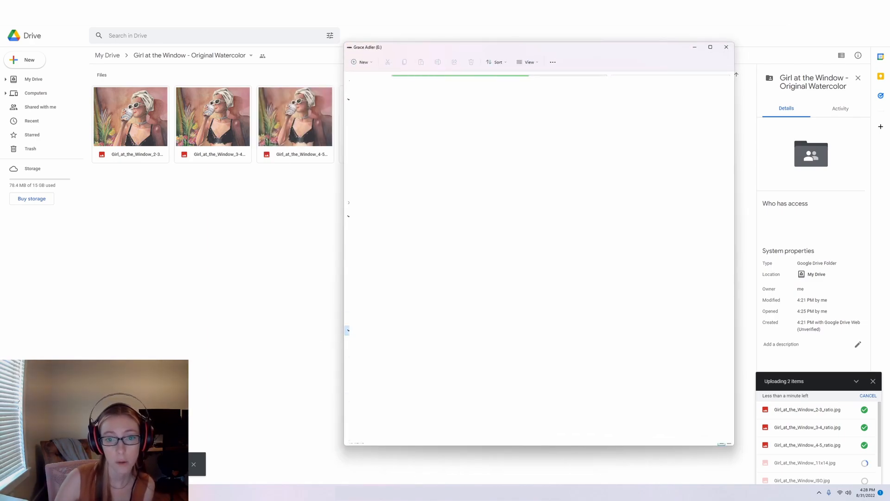
{"action": "left_click", "coordinate": [347, 342]}
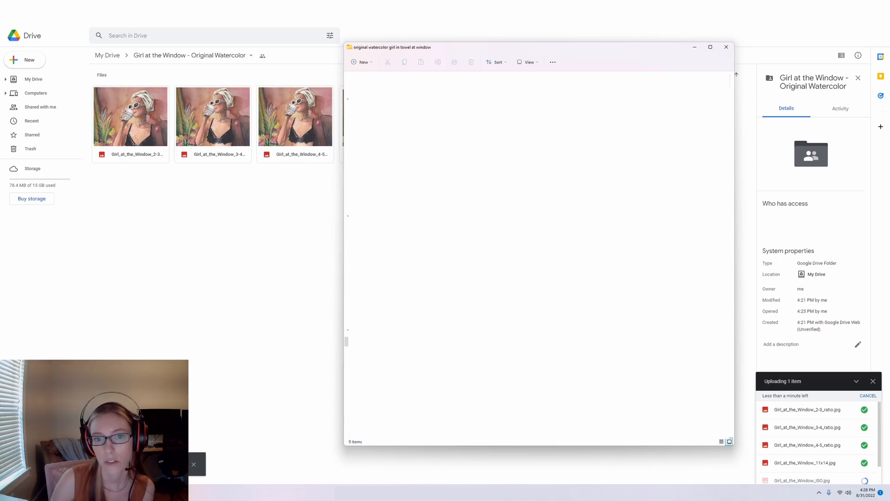
{"action": "right_click", "coordinate": [427, 139]}
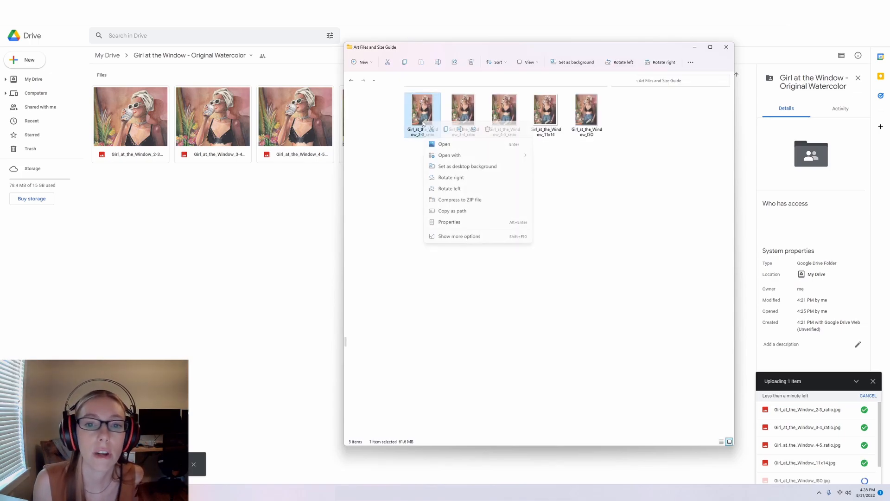
{"action": "left_click", "coordinate": [457, 223]}
{"action": "left_click", "coordinate": [469, 138]}
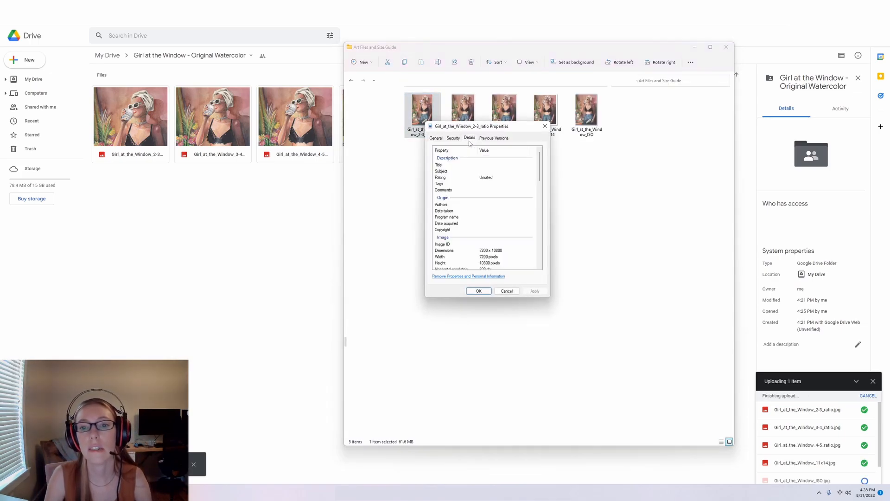
{"action": "scroll", "coordinate": [469, 199], "scroll_direction": "down", "scroll_amount": 3}
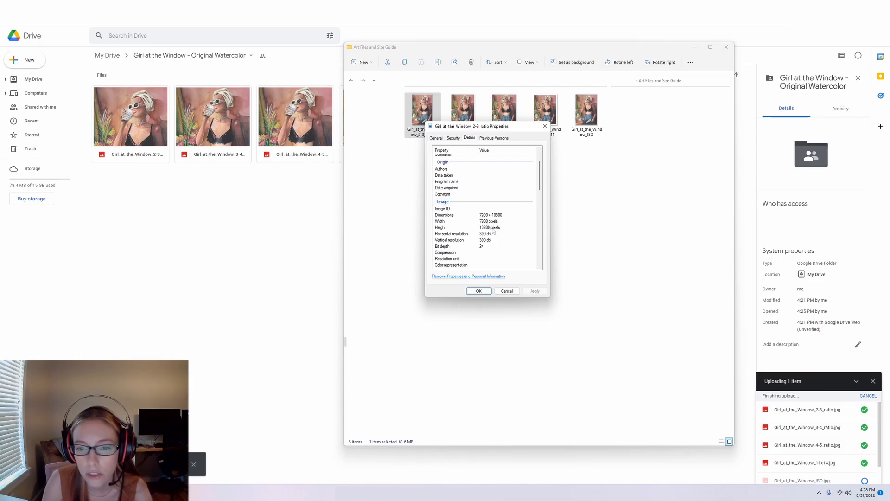
{"action": "left_click", "coordinate": [478, 291]}
{"action": "left_click", "coordinate": [726, 47]}
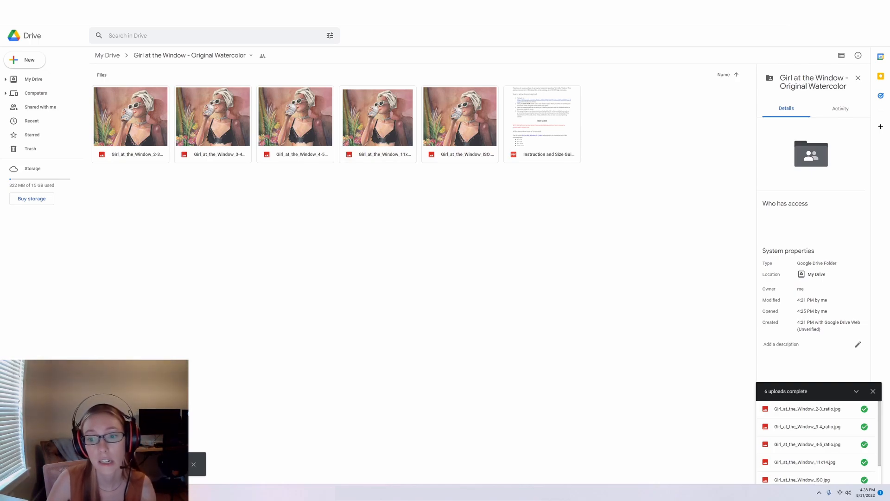
- Switch to the painting's Etsy listing and browse its mockups, video, frame size chart and digital product notice
{"action": "key", "text": "super+e"}
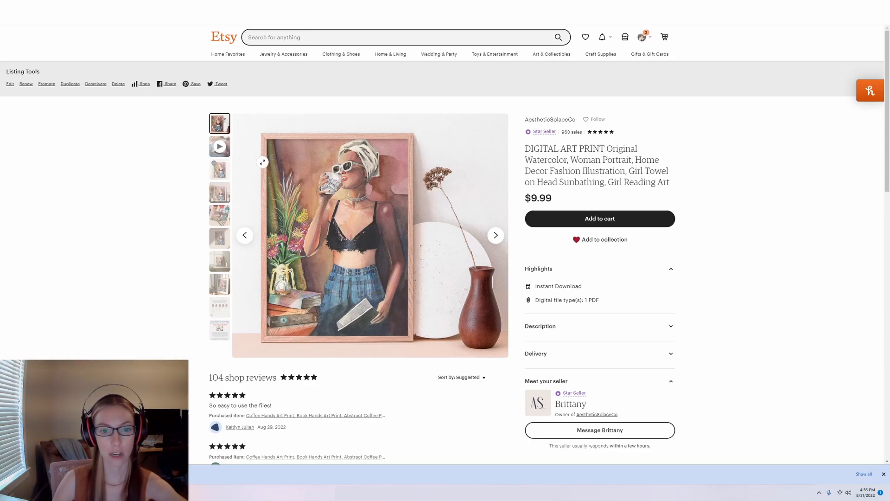
{"action": "left_click", "coordinate": [496, 236]}
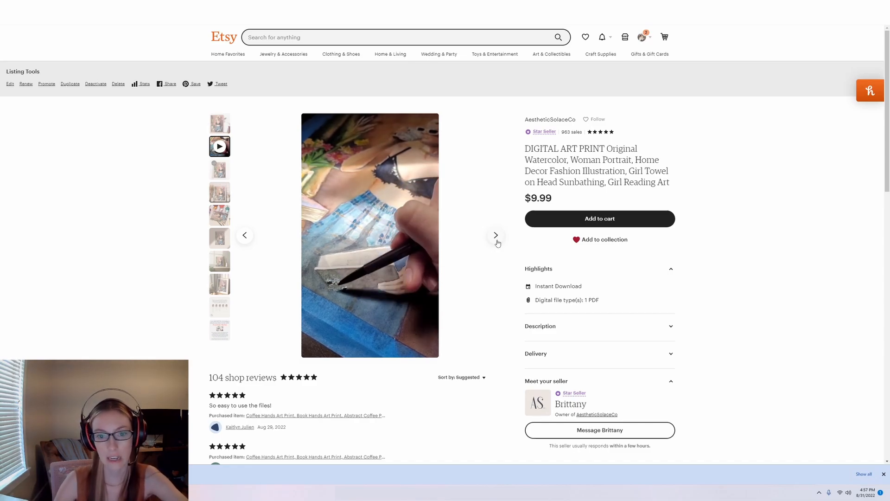
{"action": "left_click", "coordinate": [496, 237]}
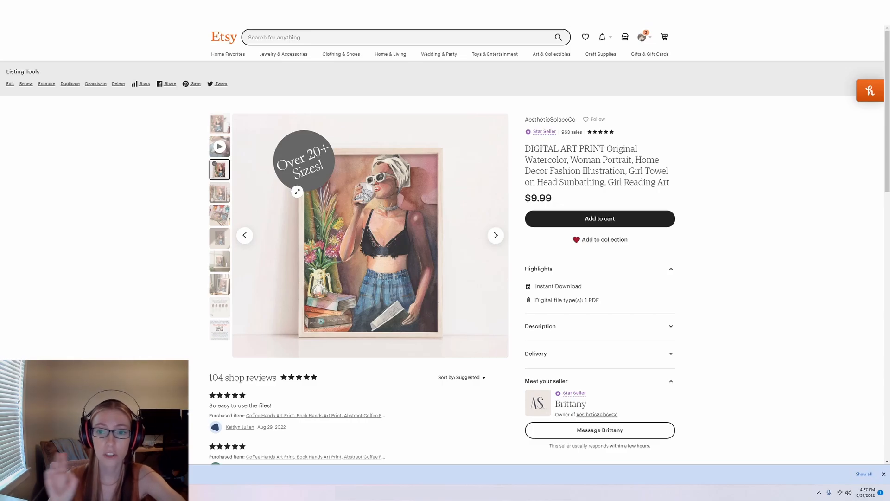
{"action": "left_click", "coordinate": [502, 237]}
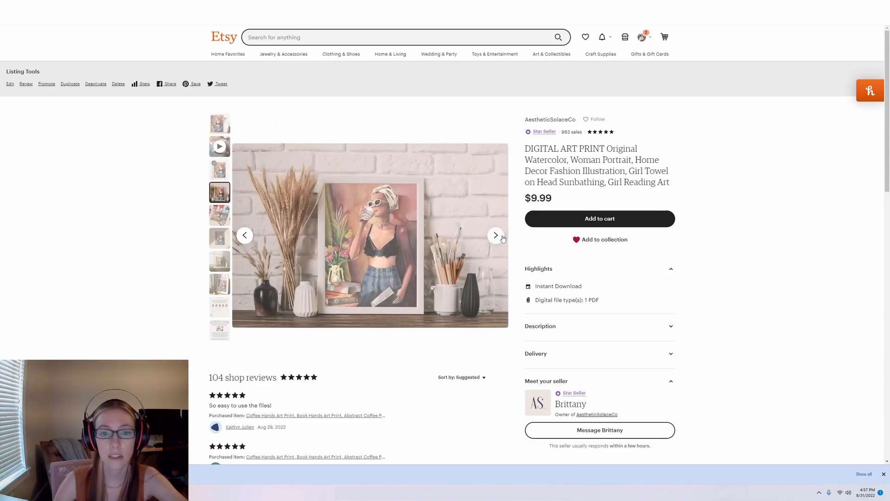
{"action": "left_click", "coordinate": [502, 238]}
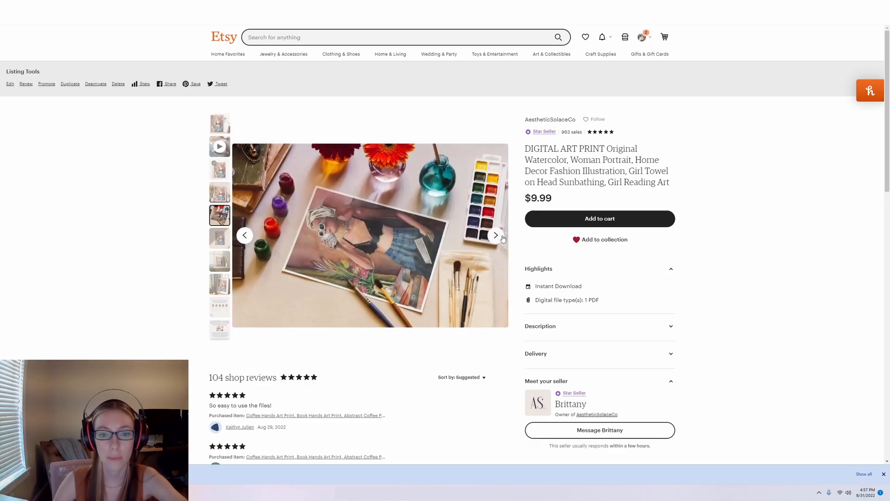
{"action": "left_click", "coordinate": [495, 235]}
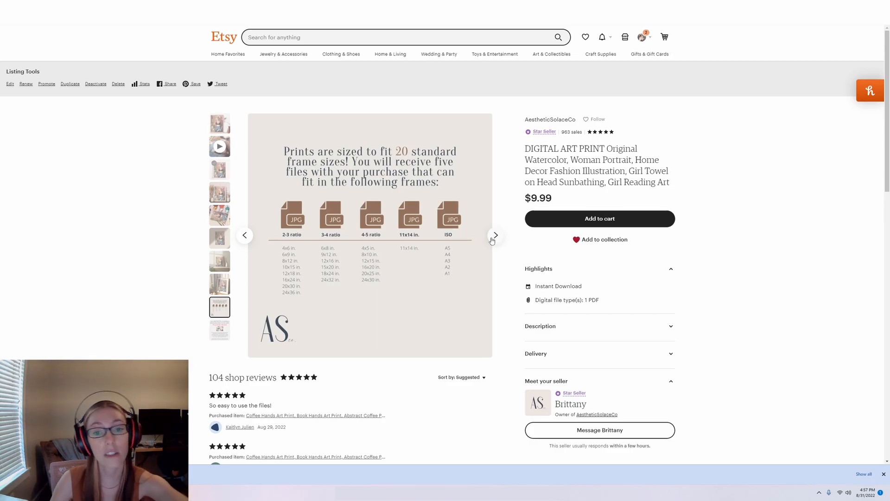
{"action": "left_click", "coordinate": [493, 237]}
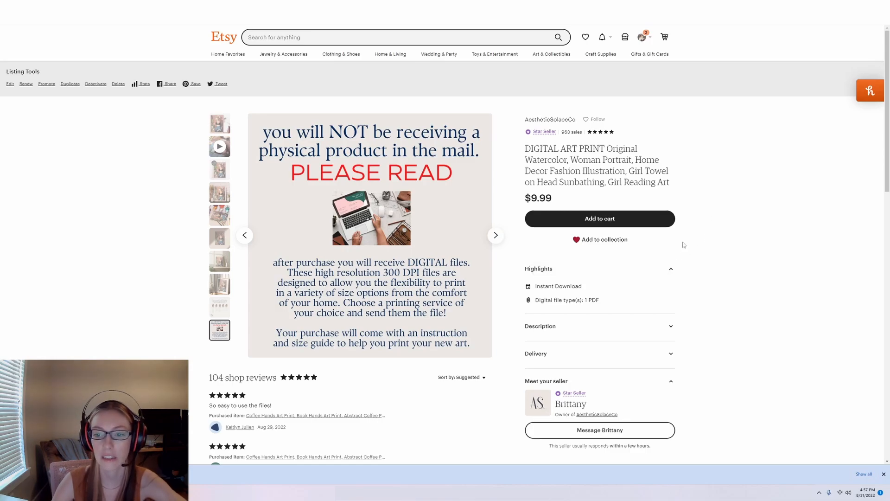
- Expand the full listing description and read the file type, included ratios and sizes, and buyer notes
{"action": "scroll", "coordinate": [677, 316], "scroll_direction": "down", "scroll_amount": 3}
{"action": "scroll", "coordinate": [668, 262], "scroll_direction": "up", "scroll_amount": 2}
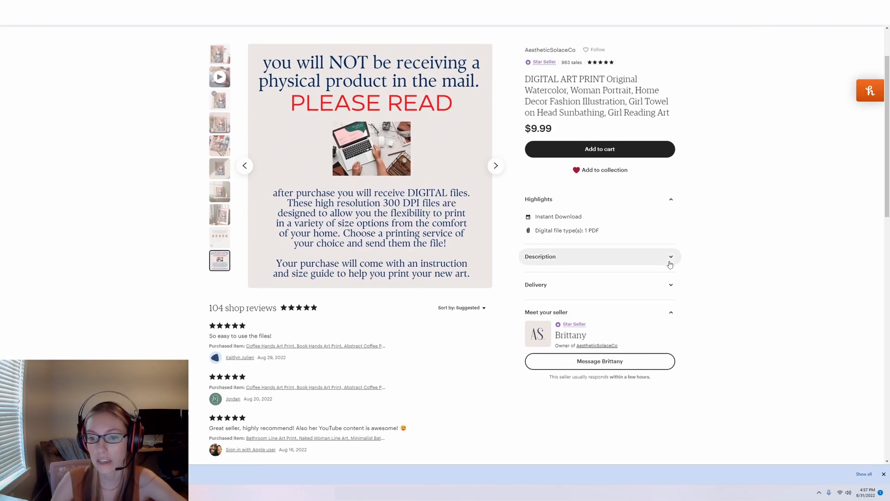
{"action": "left_click", "coordinate": [670, 257]}
{"action": "scroll", "coordinate": [650, 257], "scroll_direction": "up", "scroll_amount": 1}
{"action": "left_click_drag", "start_coordinate": [601, 265], "coordinate": [533, 267]}
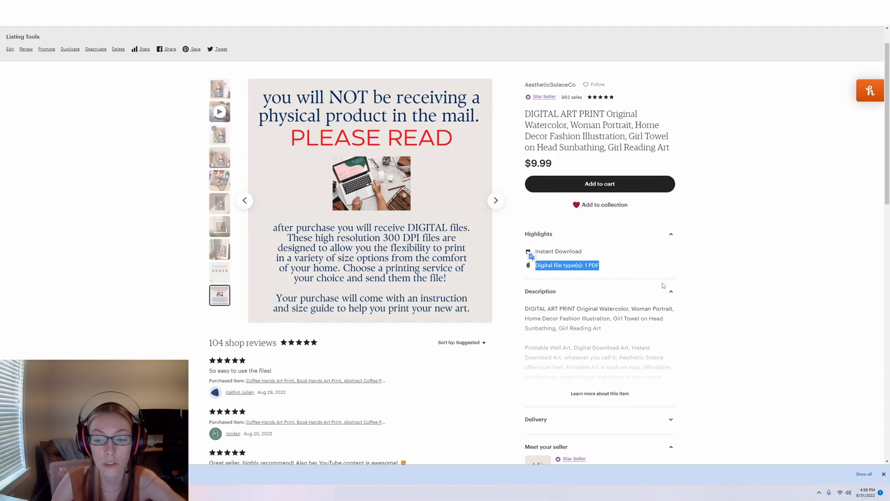
{"action": "left_click", "coordinate": [600, 393]}
{"action": "scroll", "coordinate": [627, 259], "scroll_direction": "down", "scroll_amount": 4}
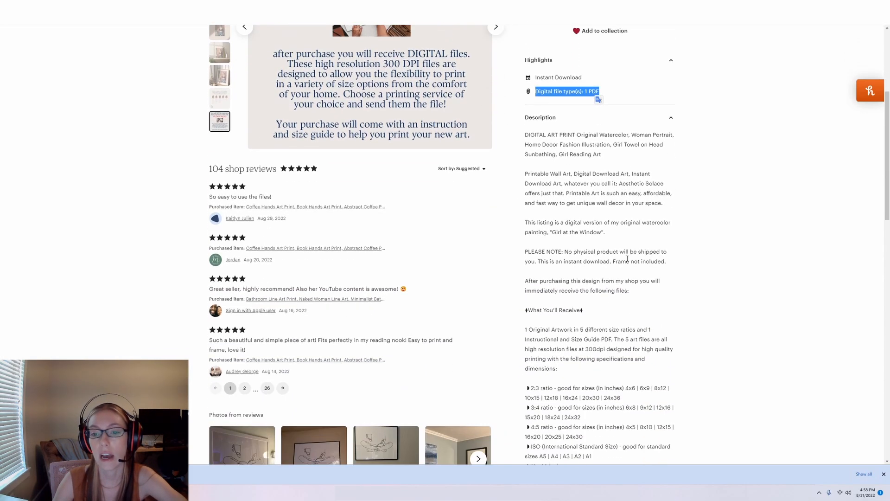
{"action": "scroll", "coordinate": [627, 258], "scroll_direction": "down", "scroll_amount": 7}
{"action": "scroll", "coordinate": [614, 317], "scroll_direction": "up", "scroll_amount": 5}
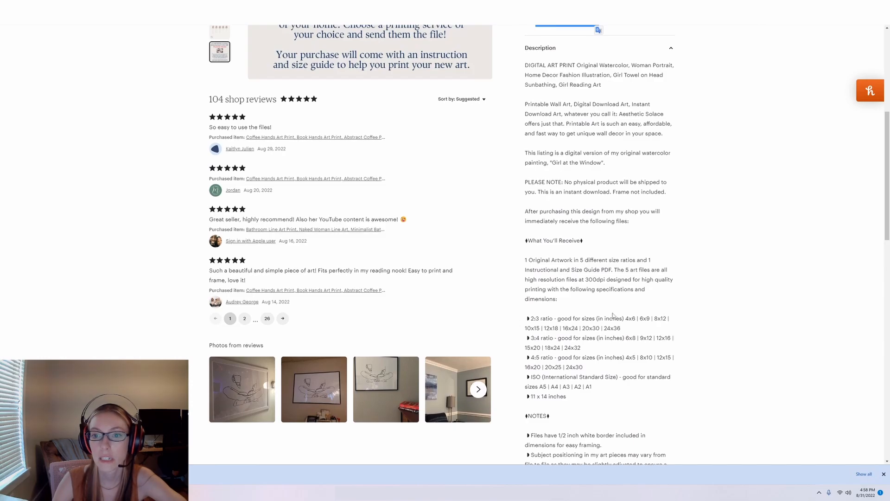
{"action": "scroll", "coordinate": [614, 316], "scroll_direction": "down", "scroll_amount": 8}
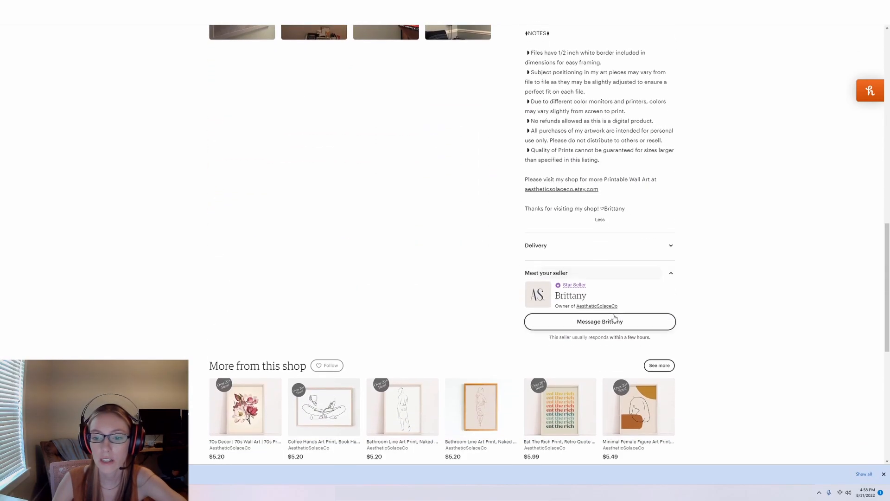
{"action": "scroll", "coordinate": [679, 290], "scroll_direction": "up", "scroll_amount": 2}
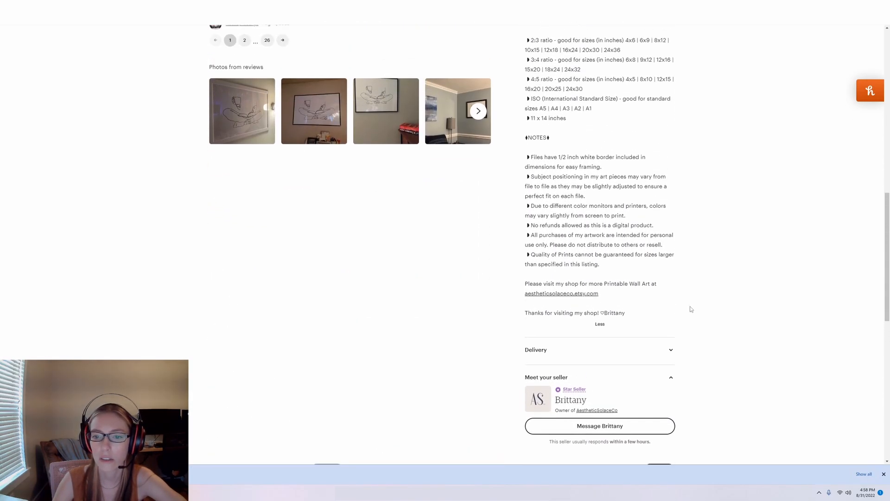